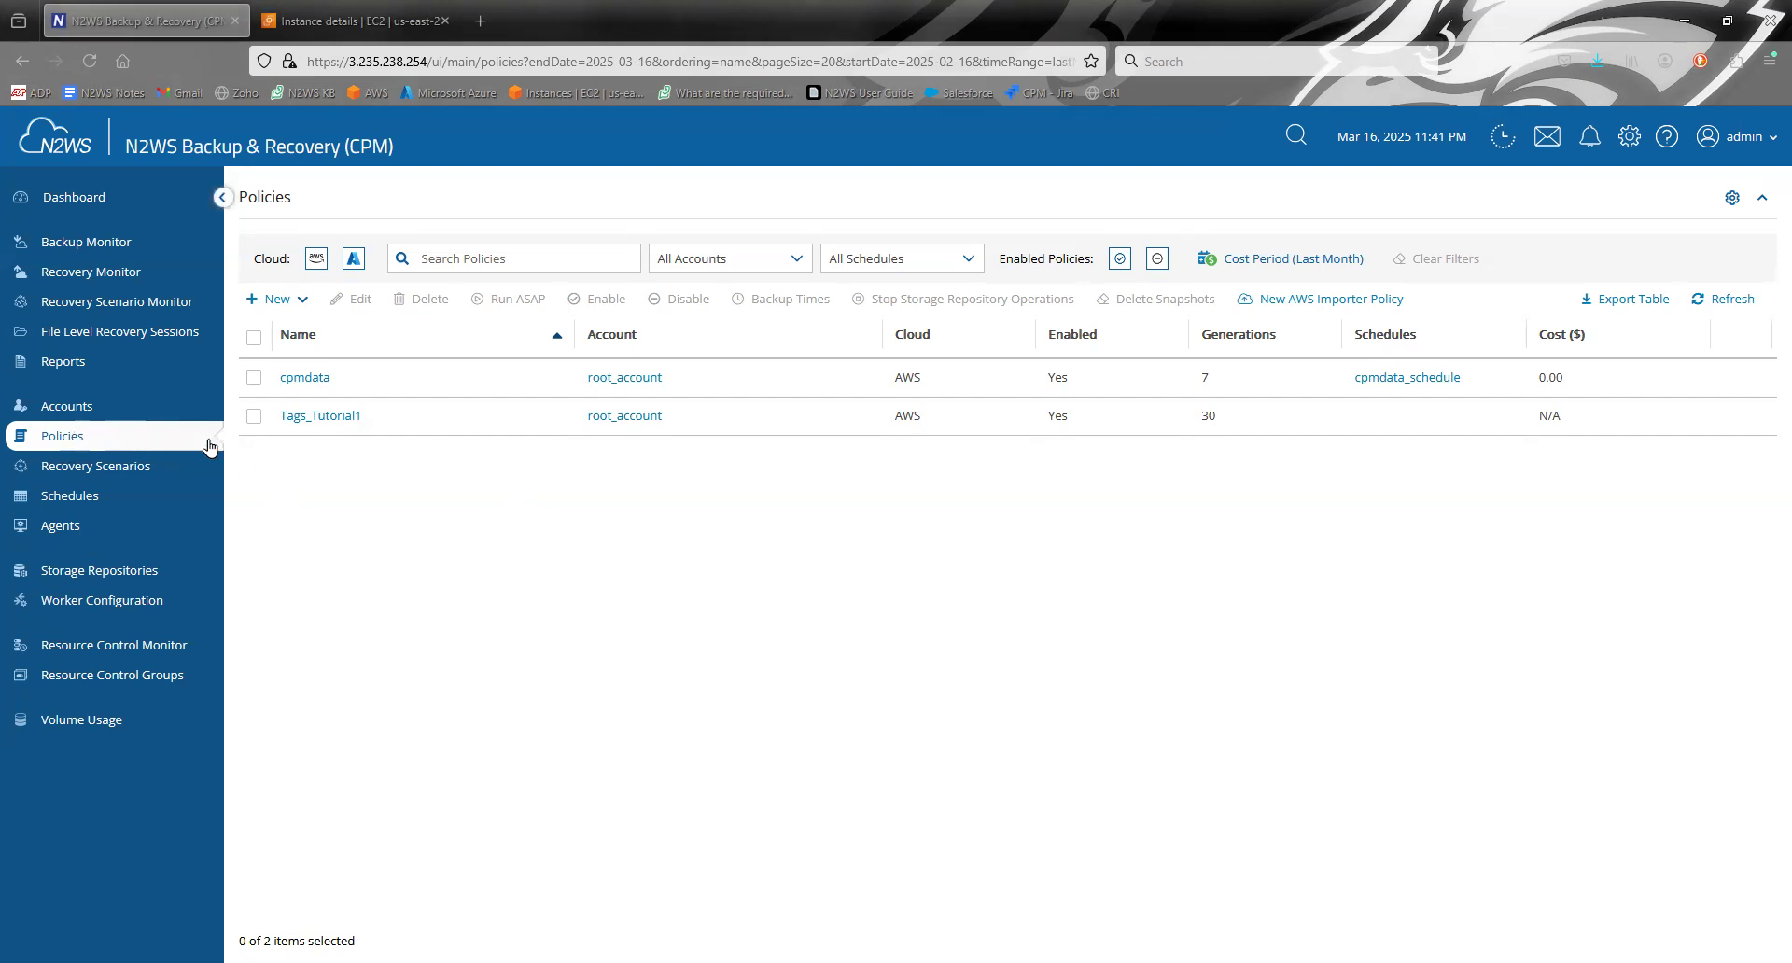
- Open the Tags_Tutorial1 policy and check which instances can be added as backup targets, without adding any
click(317, 417)
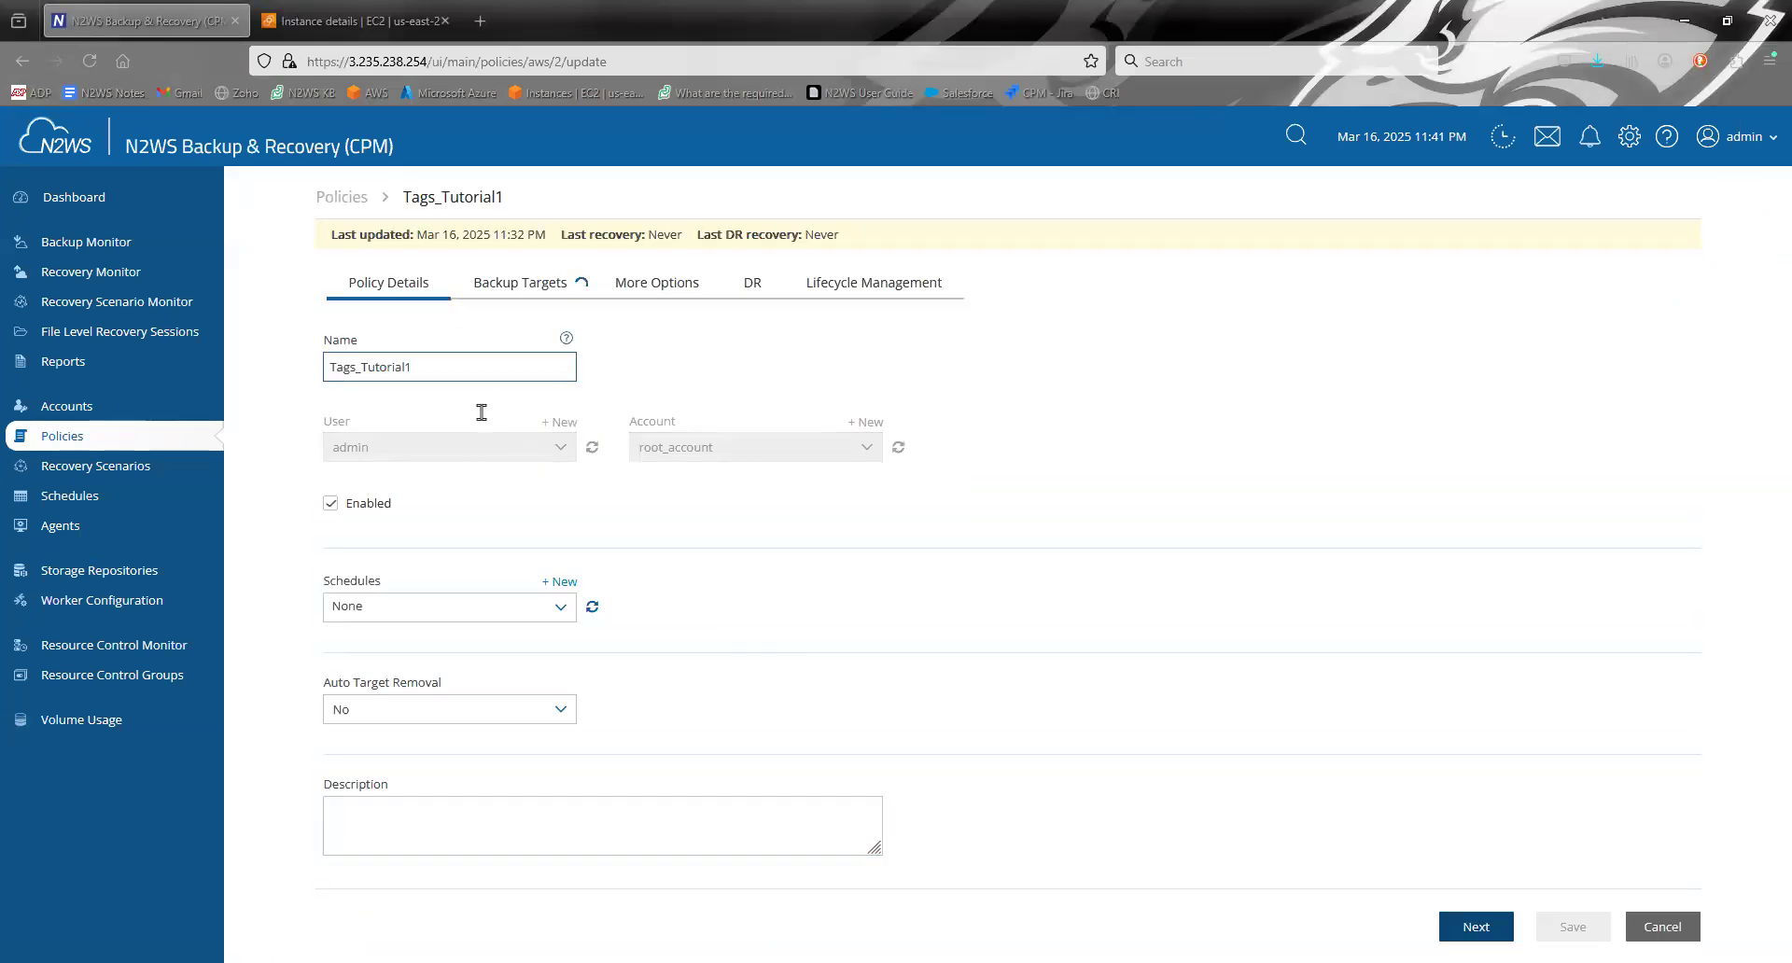
click(513, 284)
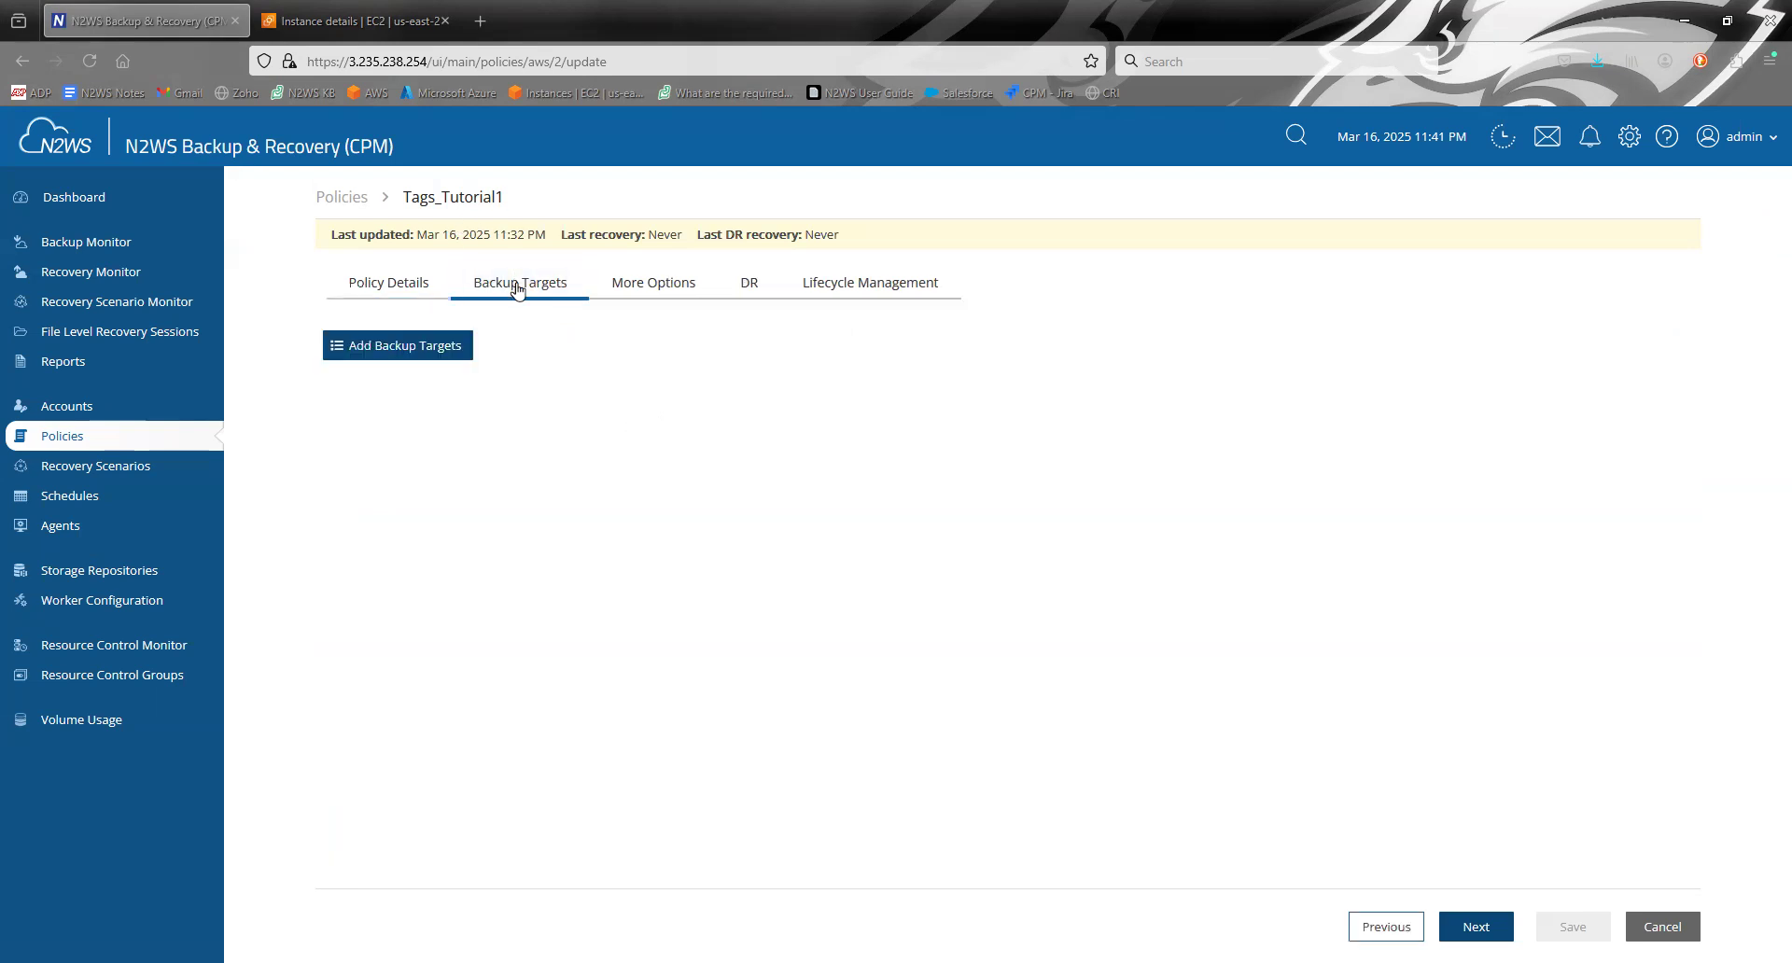
click(431, 347)
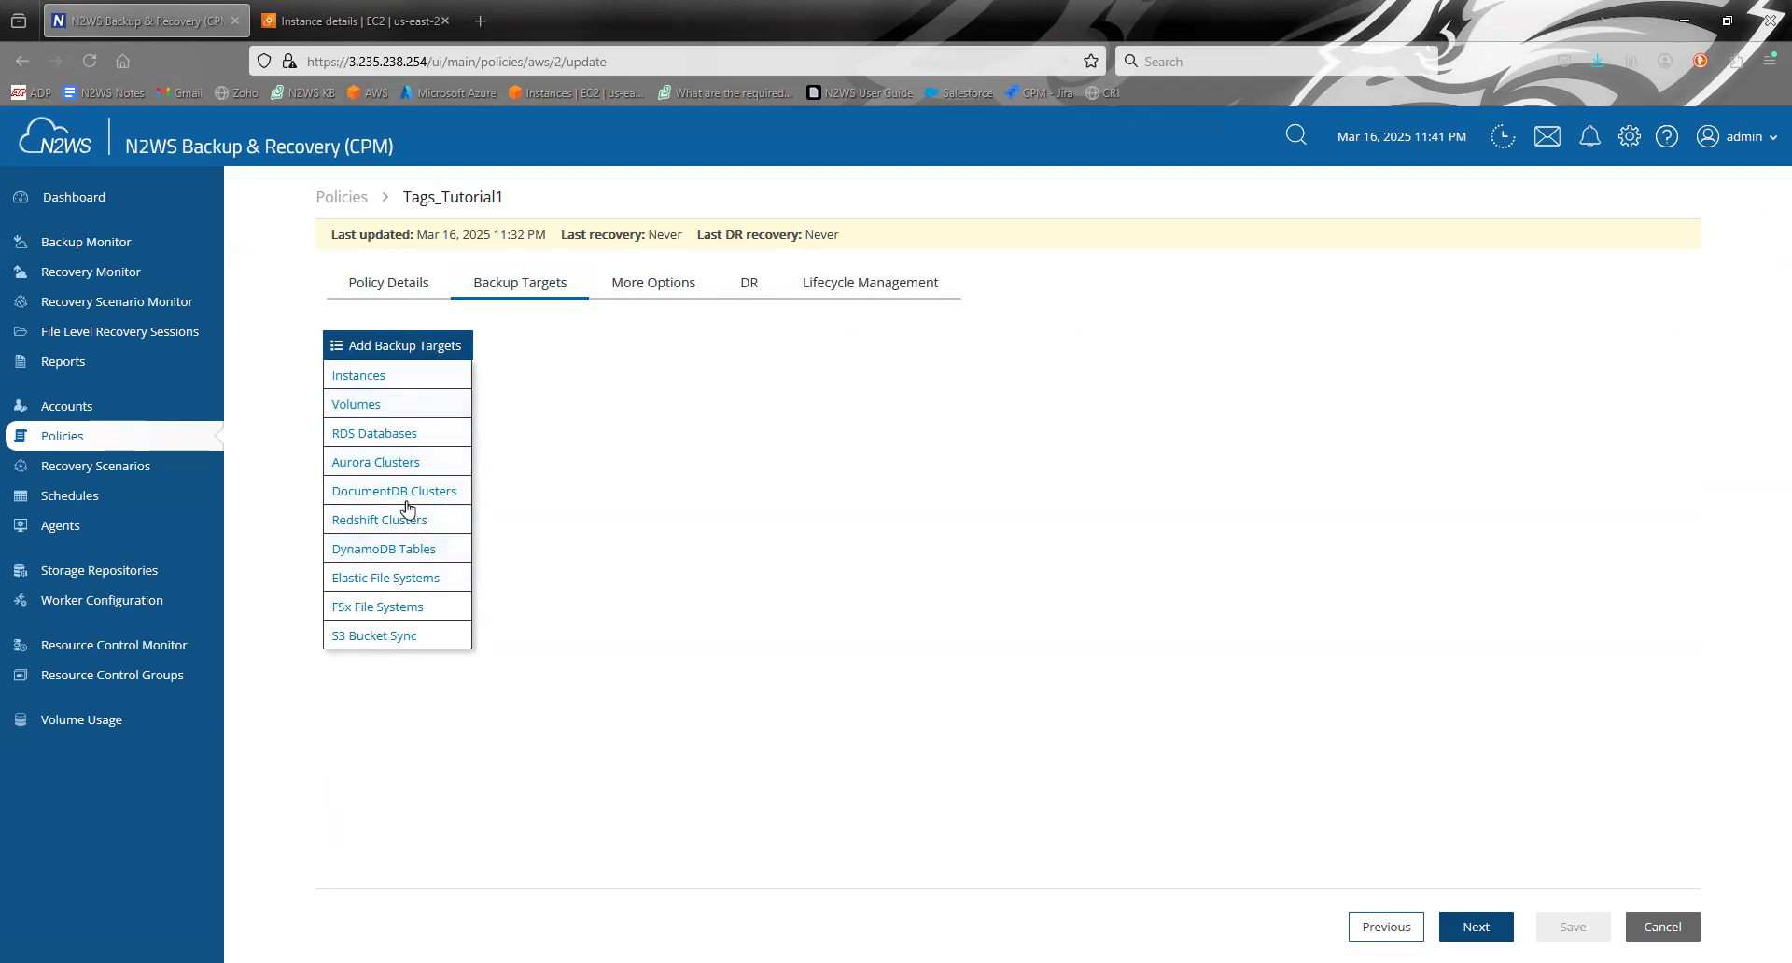
click(374, 378)
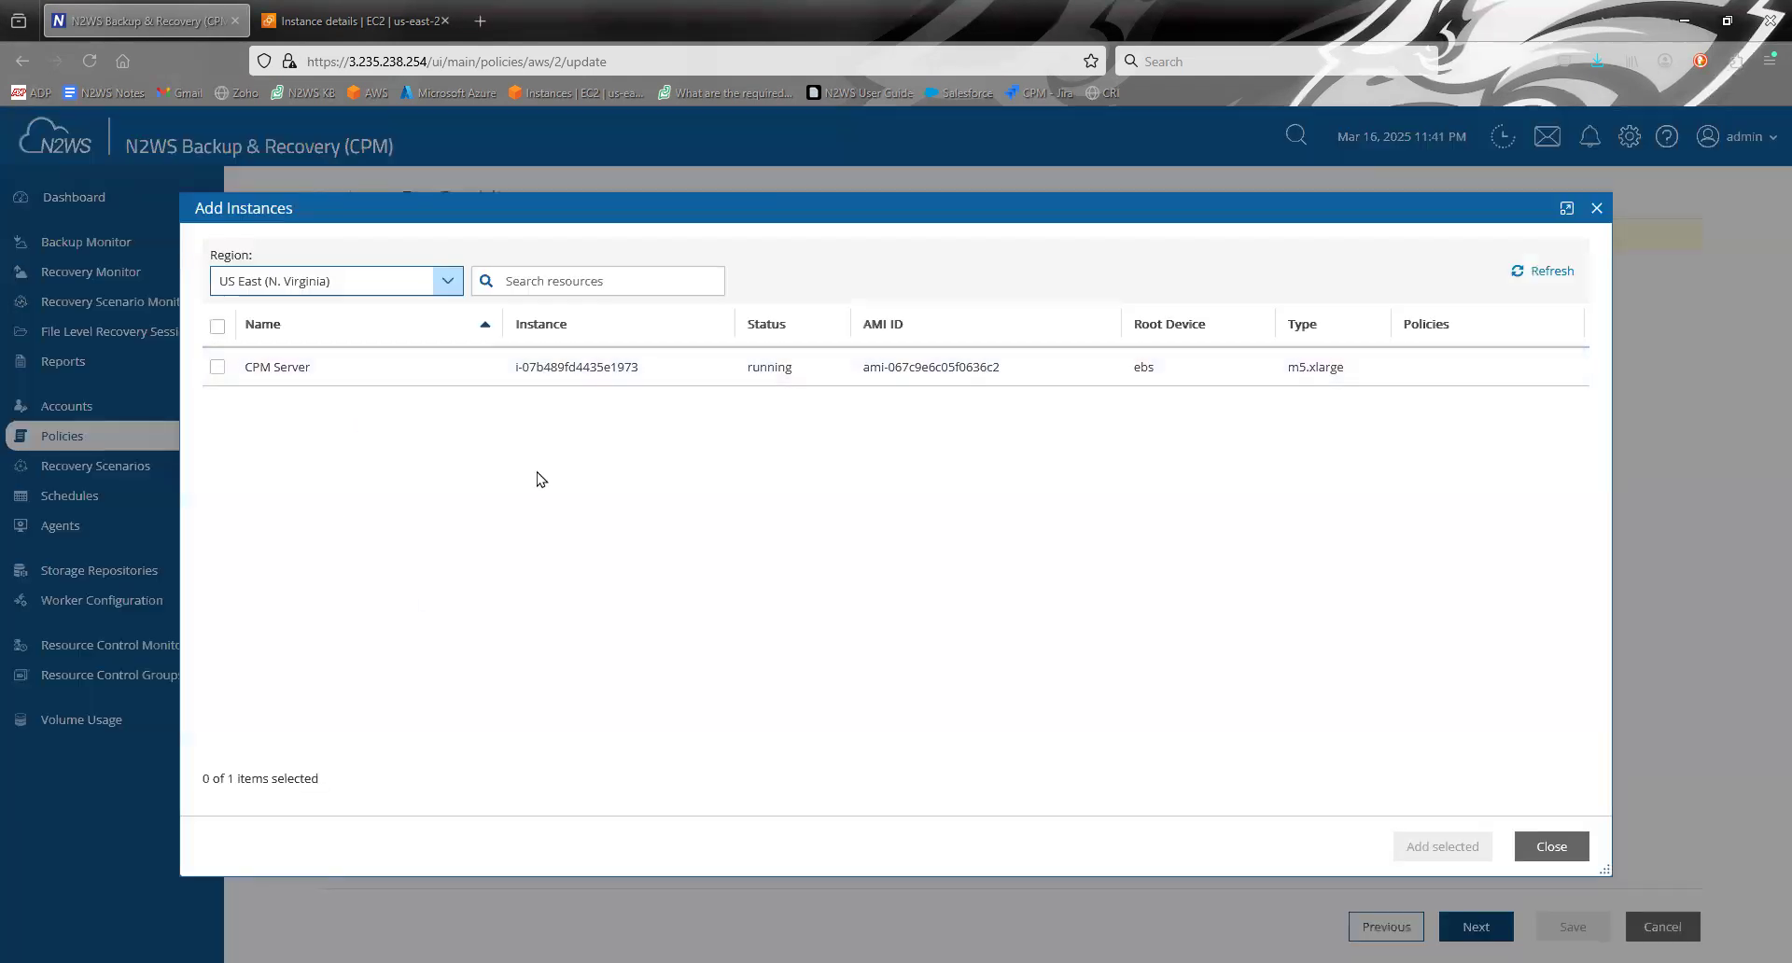
click(1552, 847)
- Review the custom tag key and value in the Tags_Tutorial1 policy's additional options, and return to its backup targets
click(652, 285)
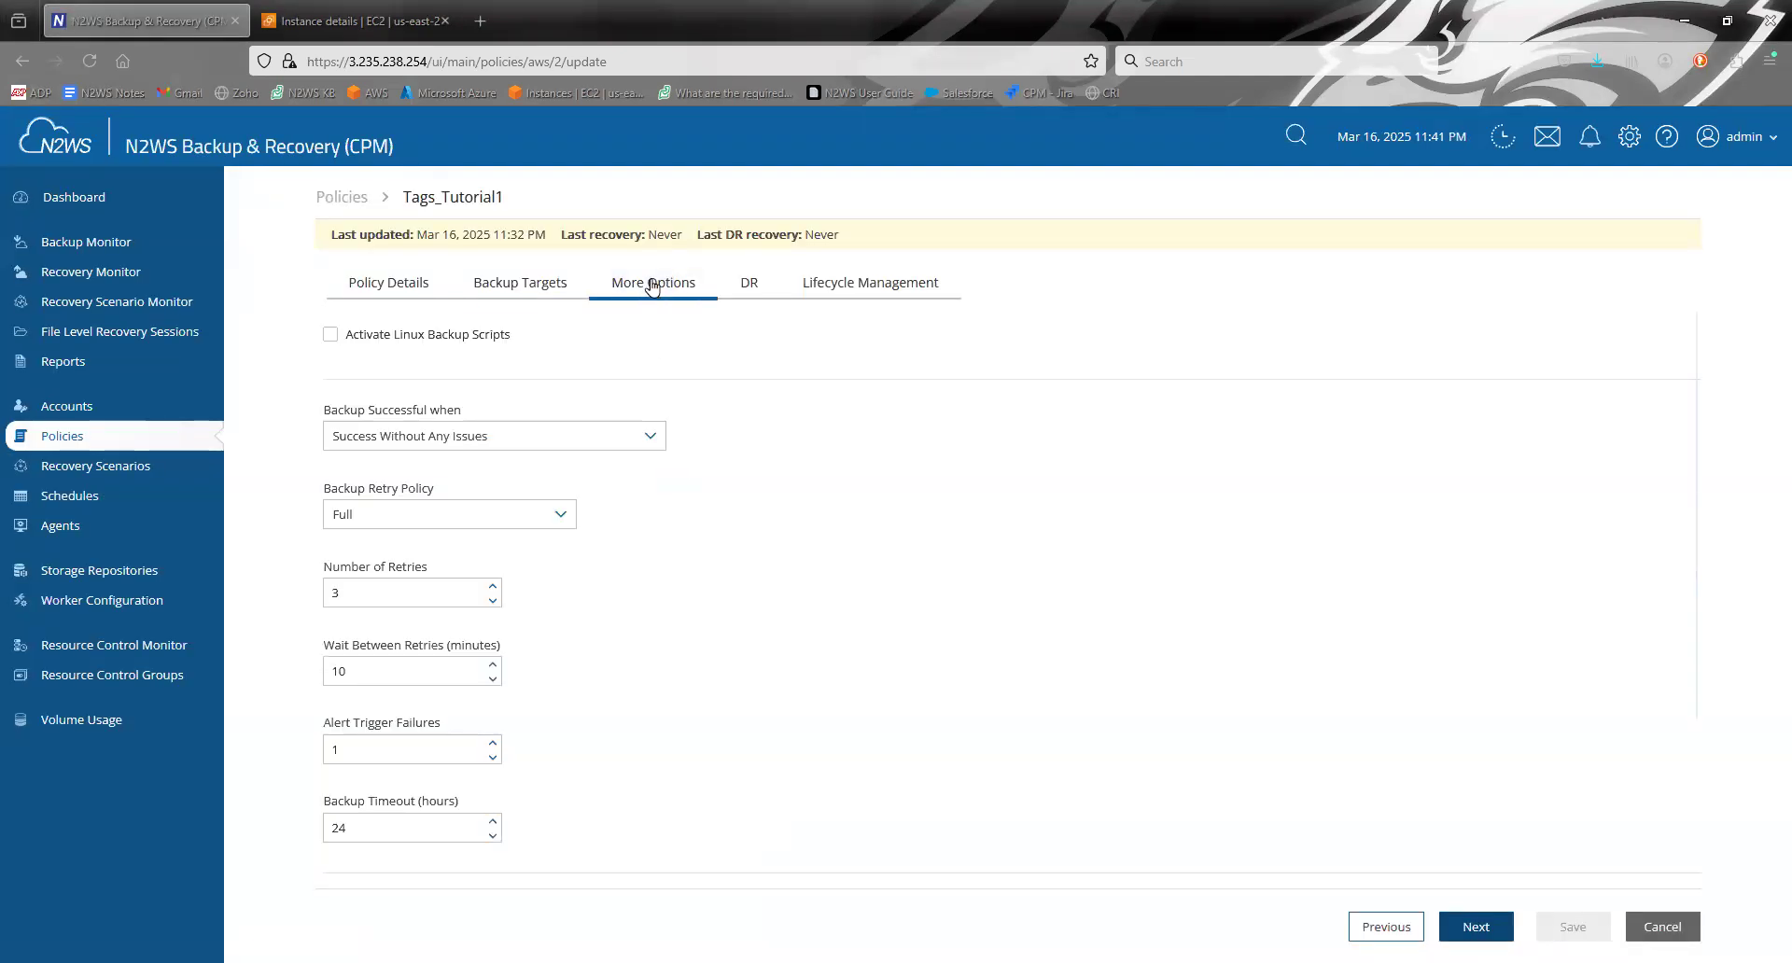
scroll(848, 637, down, 2)
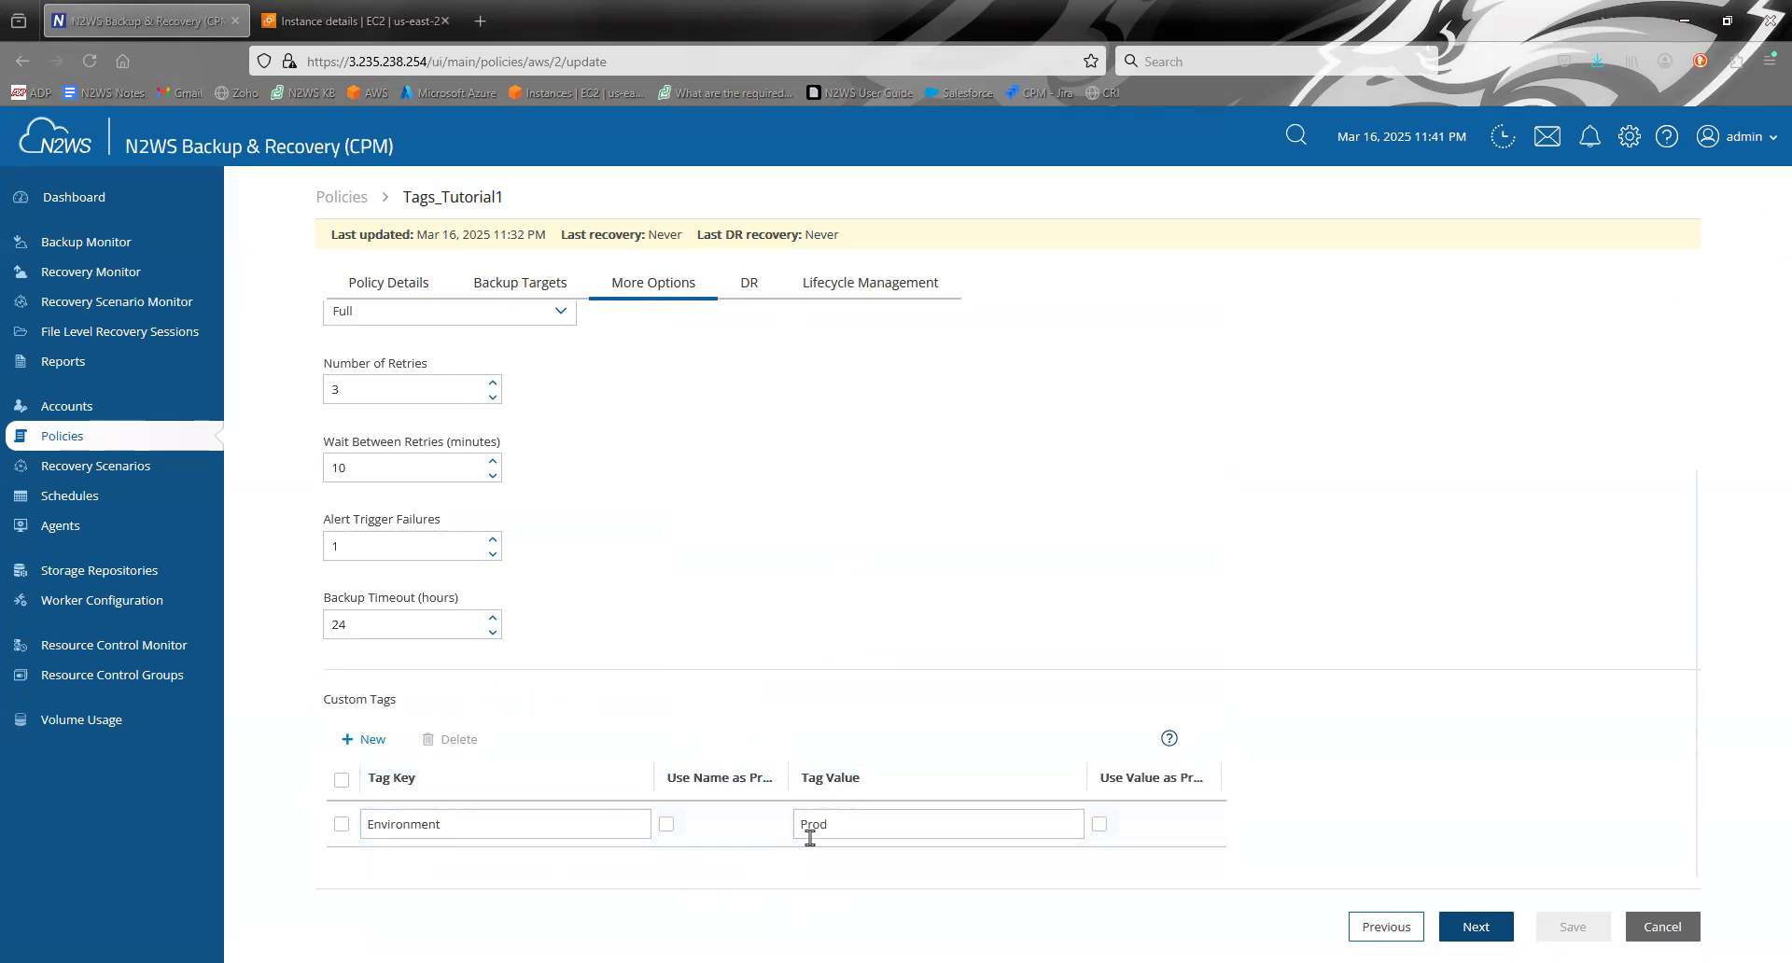
click(476, 824)
drag(370, 824, 495, 821)
click(494, 822)
drag(866, 833, 752, 833)
click(885, 823)
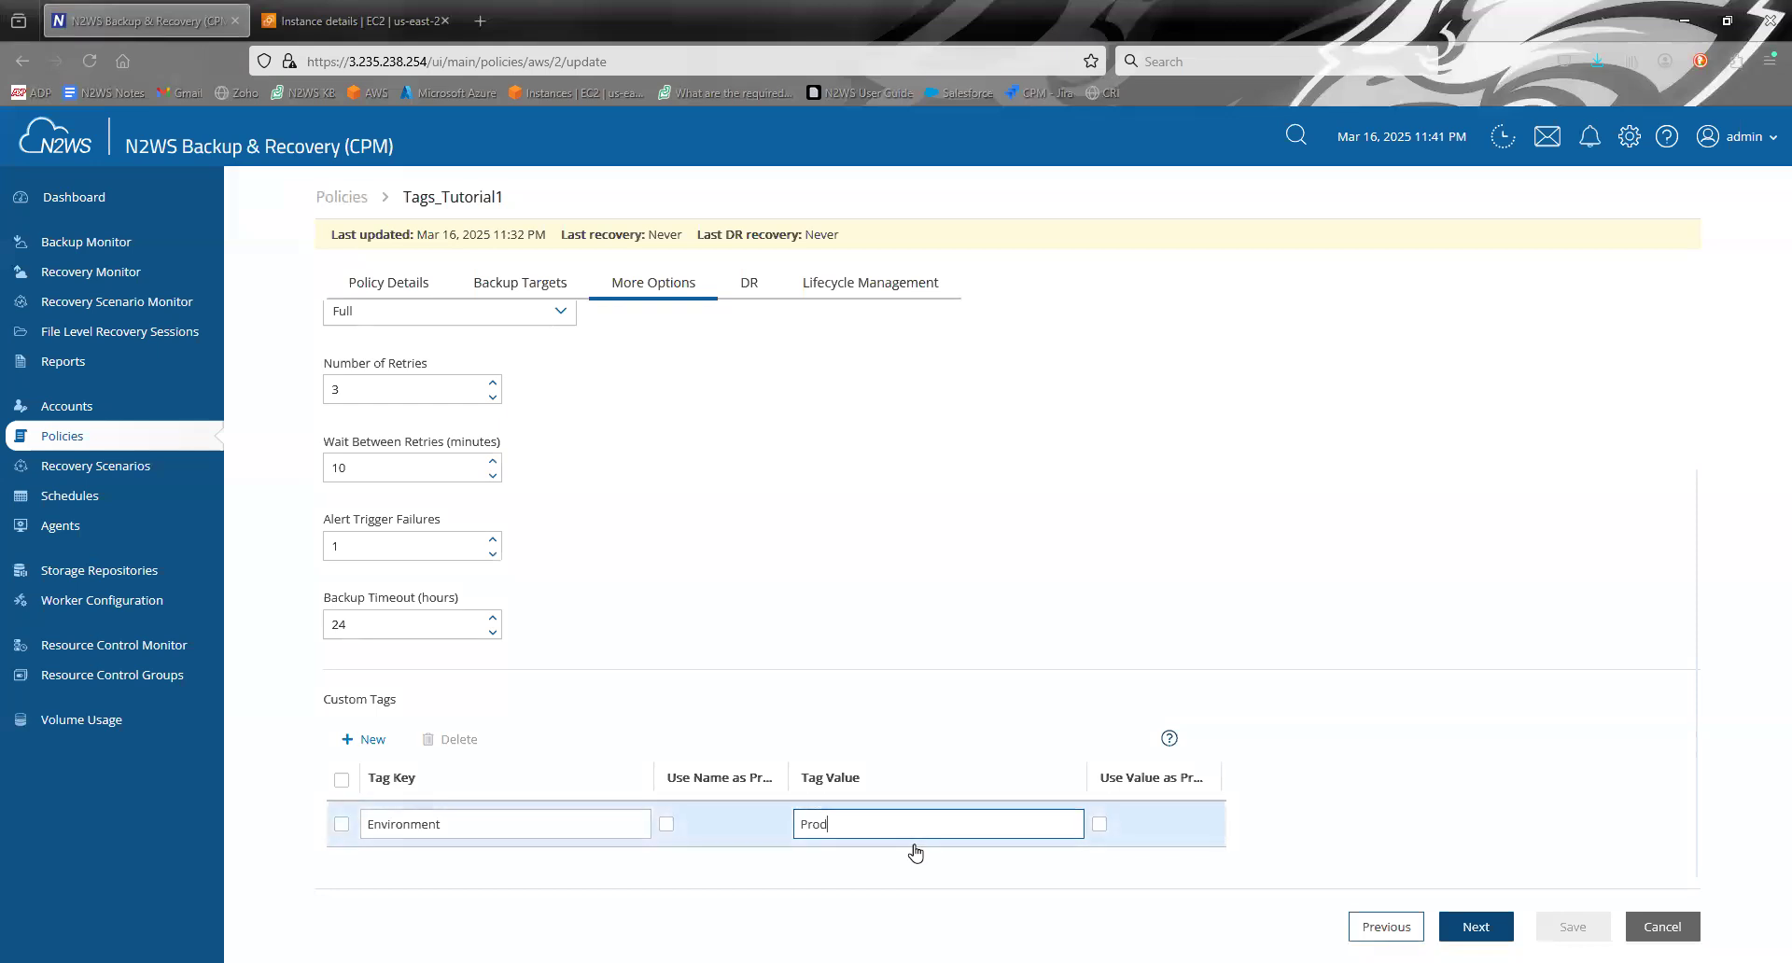
click(511, 284)
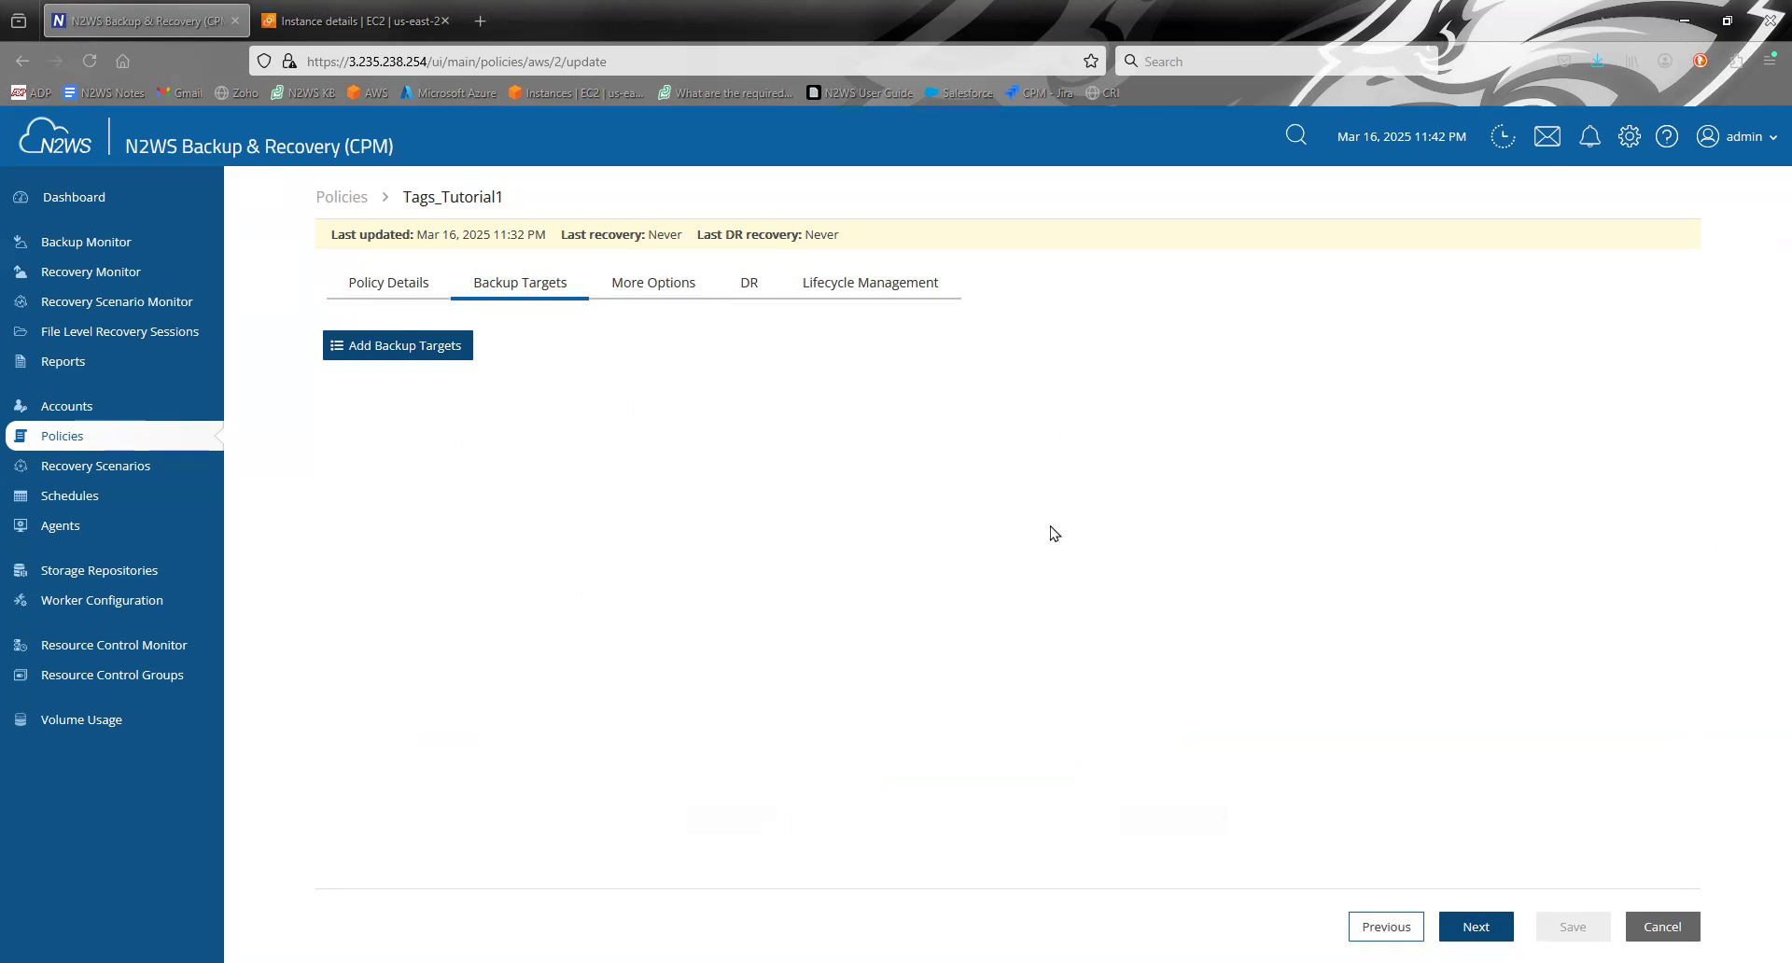
- Enable resource scanning for root_account and add US East (N. Virginia) to its scan regions alongside US East (Ohio)
click(93, 413)
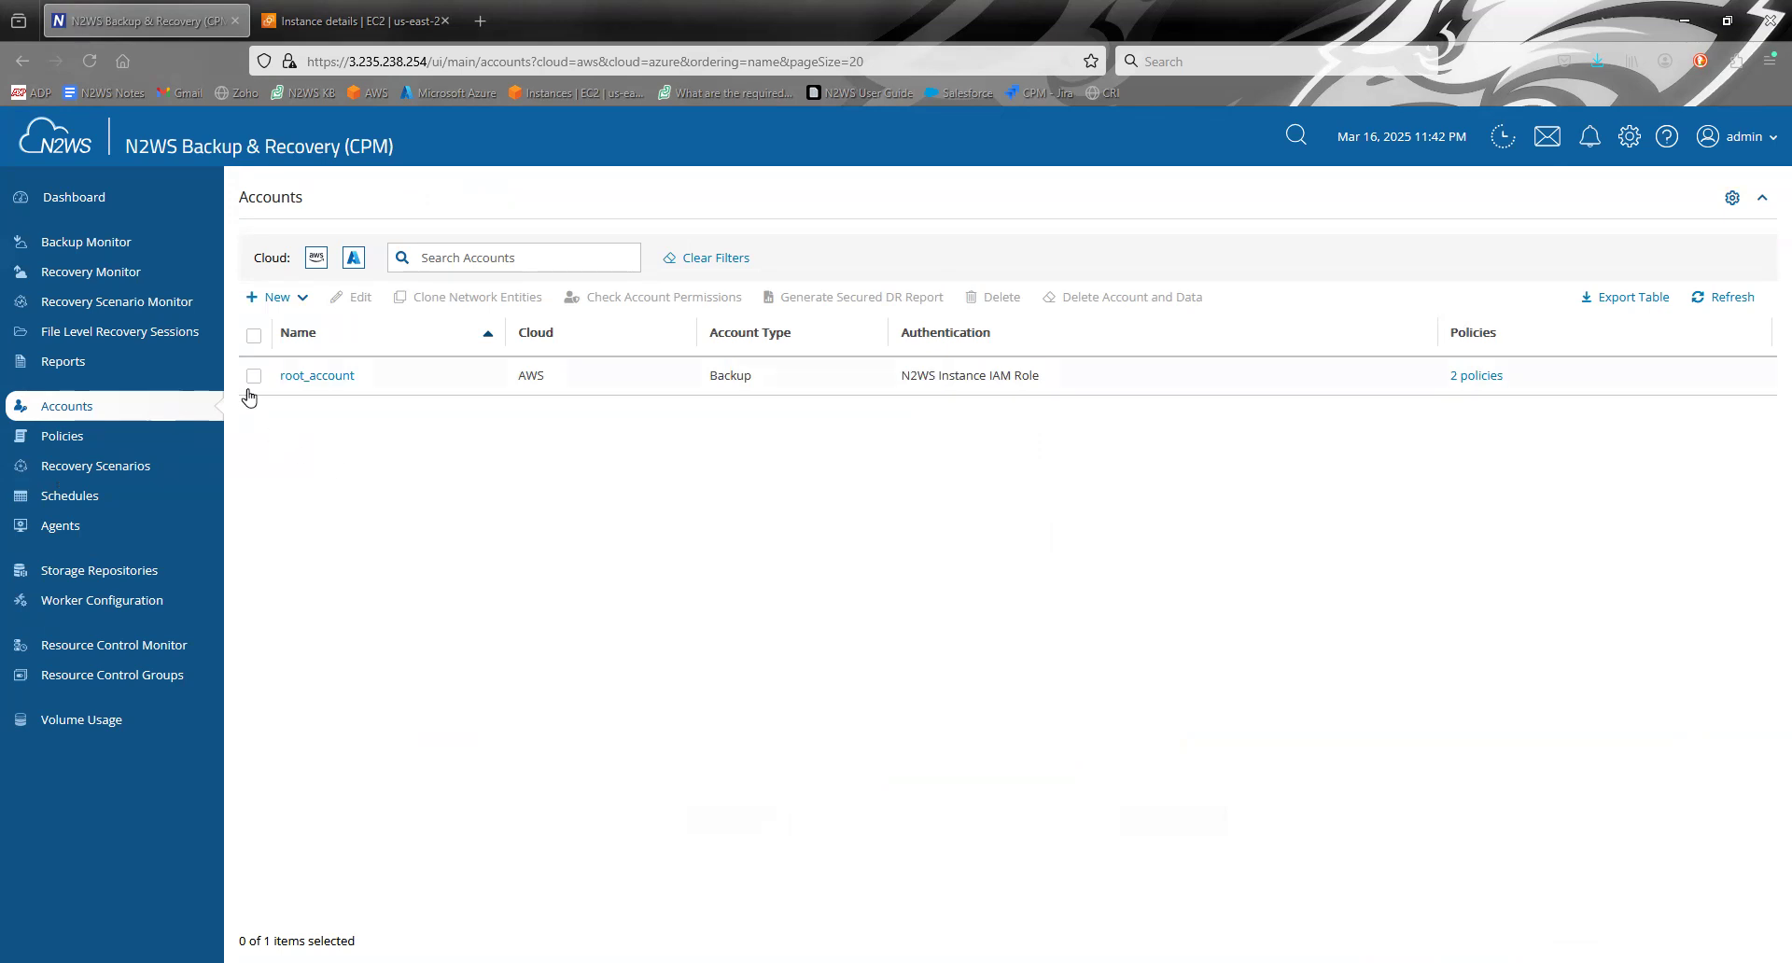
click(308, 376)
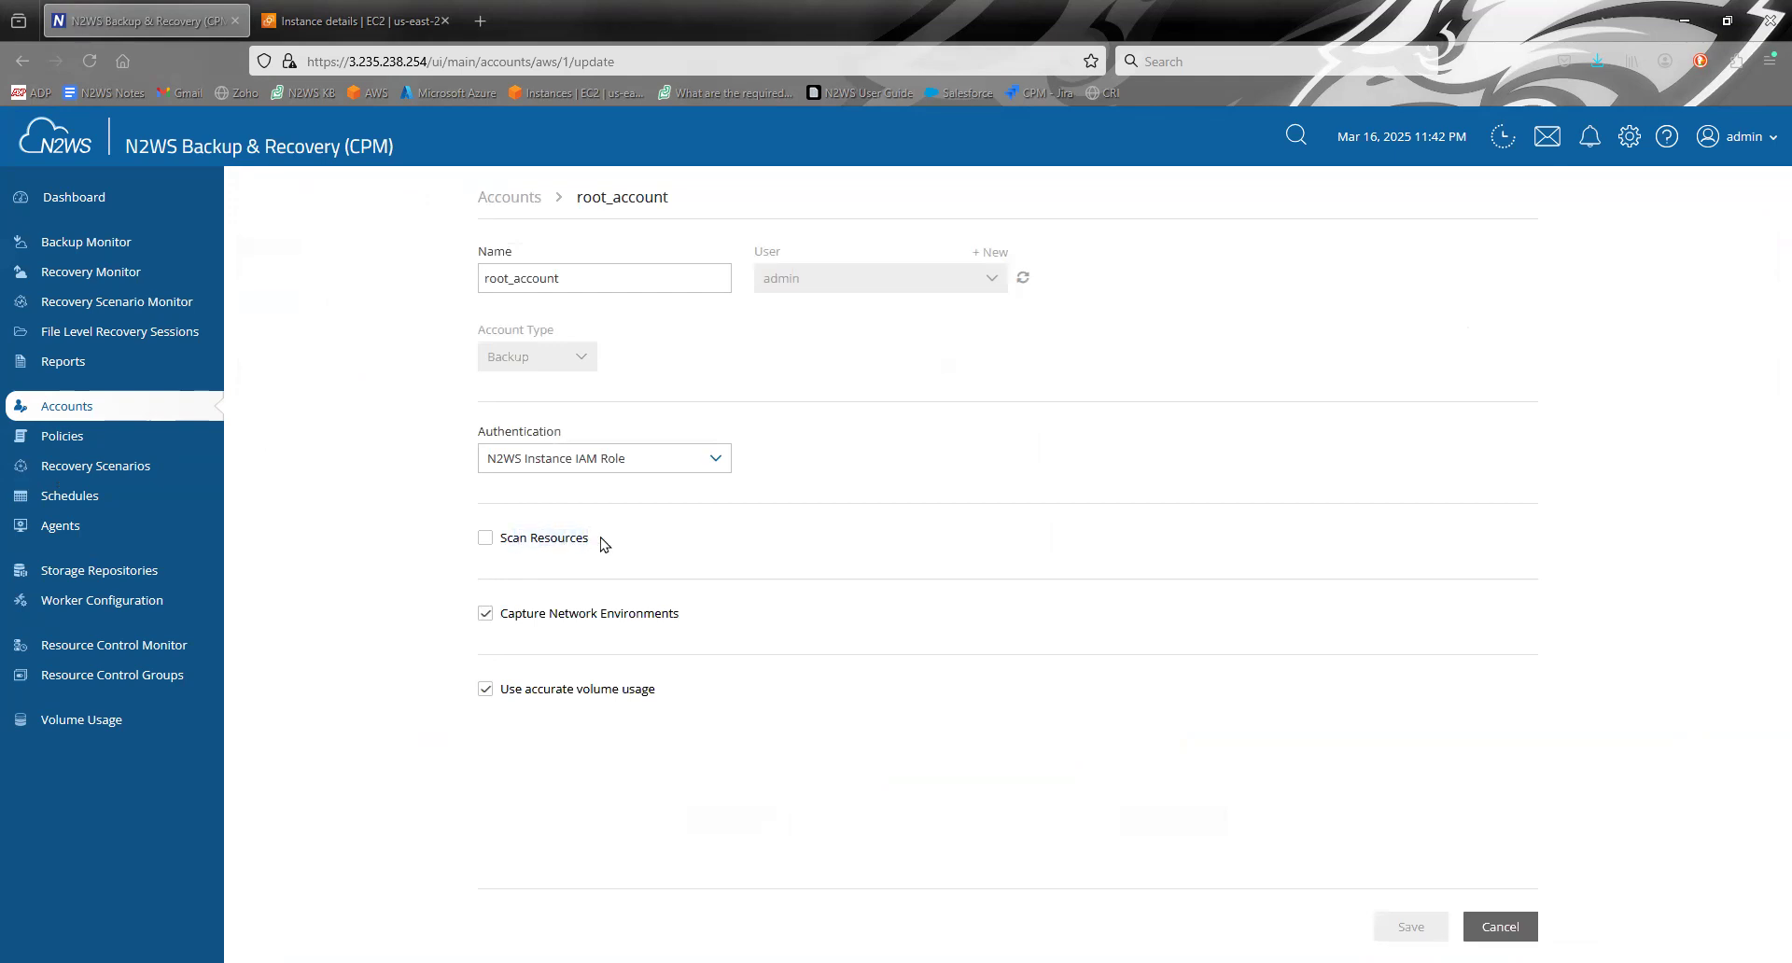
click(486, 538)
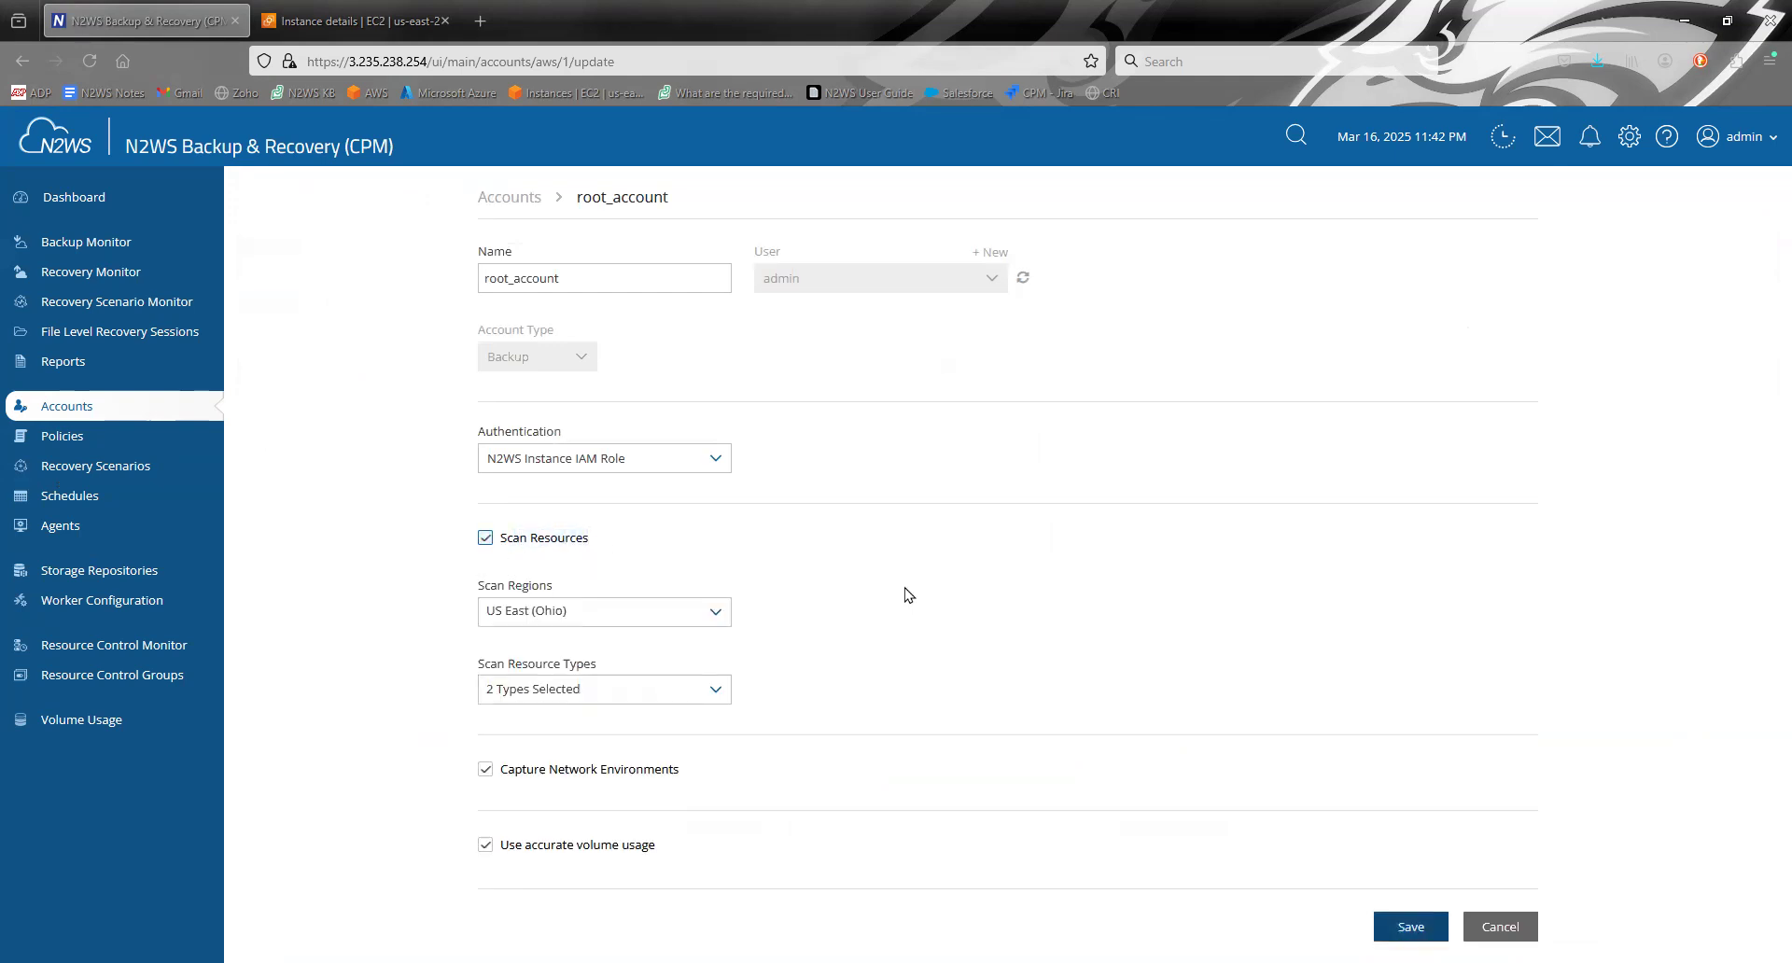
click(634, 609)
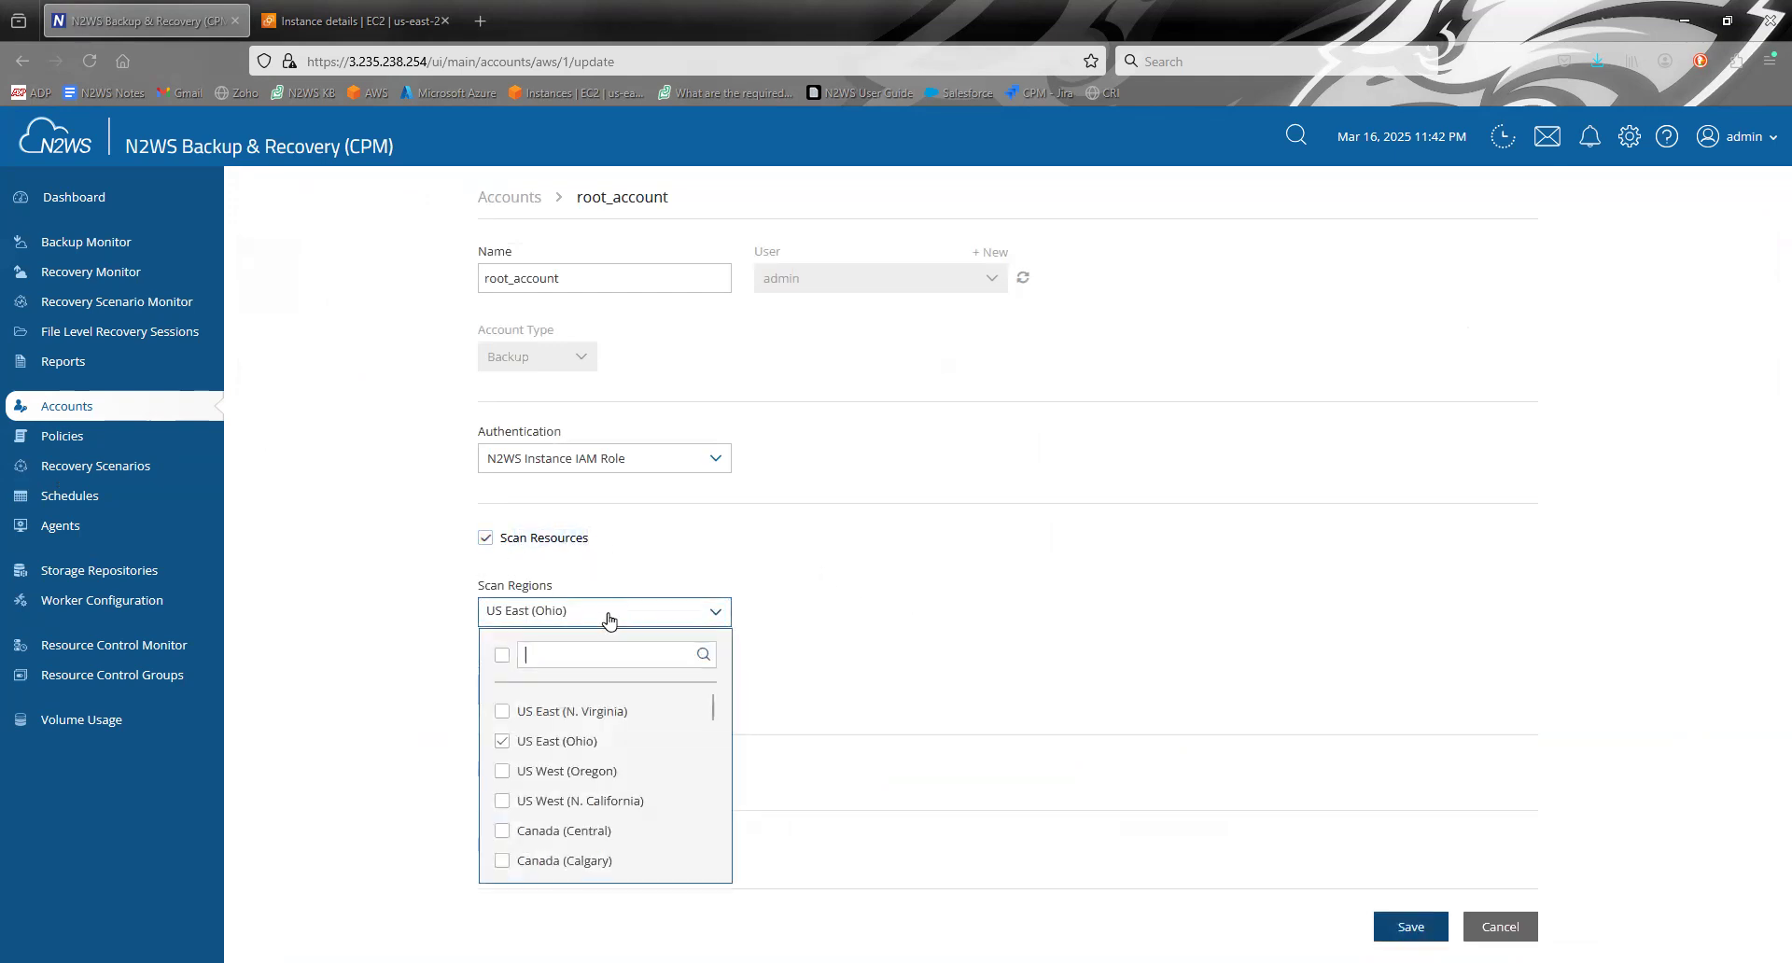
click(504, 713)
click(870, 617)
- Check that Instances and Volumes are the selected scan resource types for root_account, and save the account
click(560, 699)
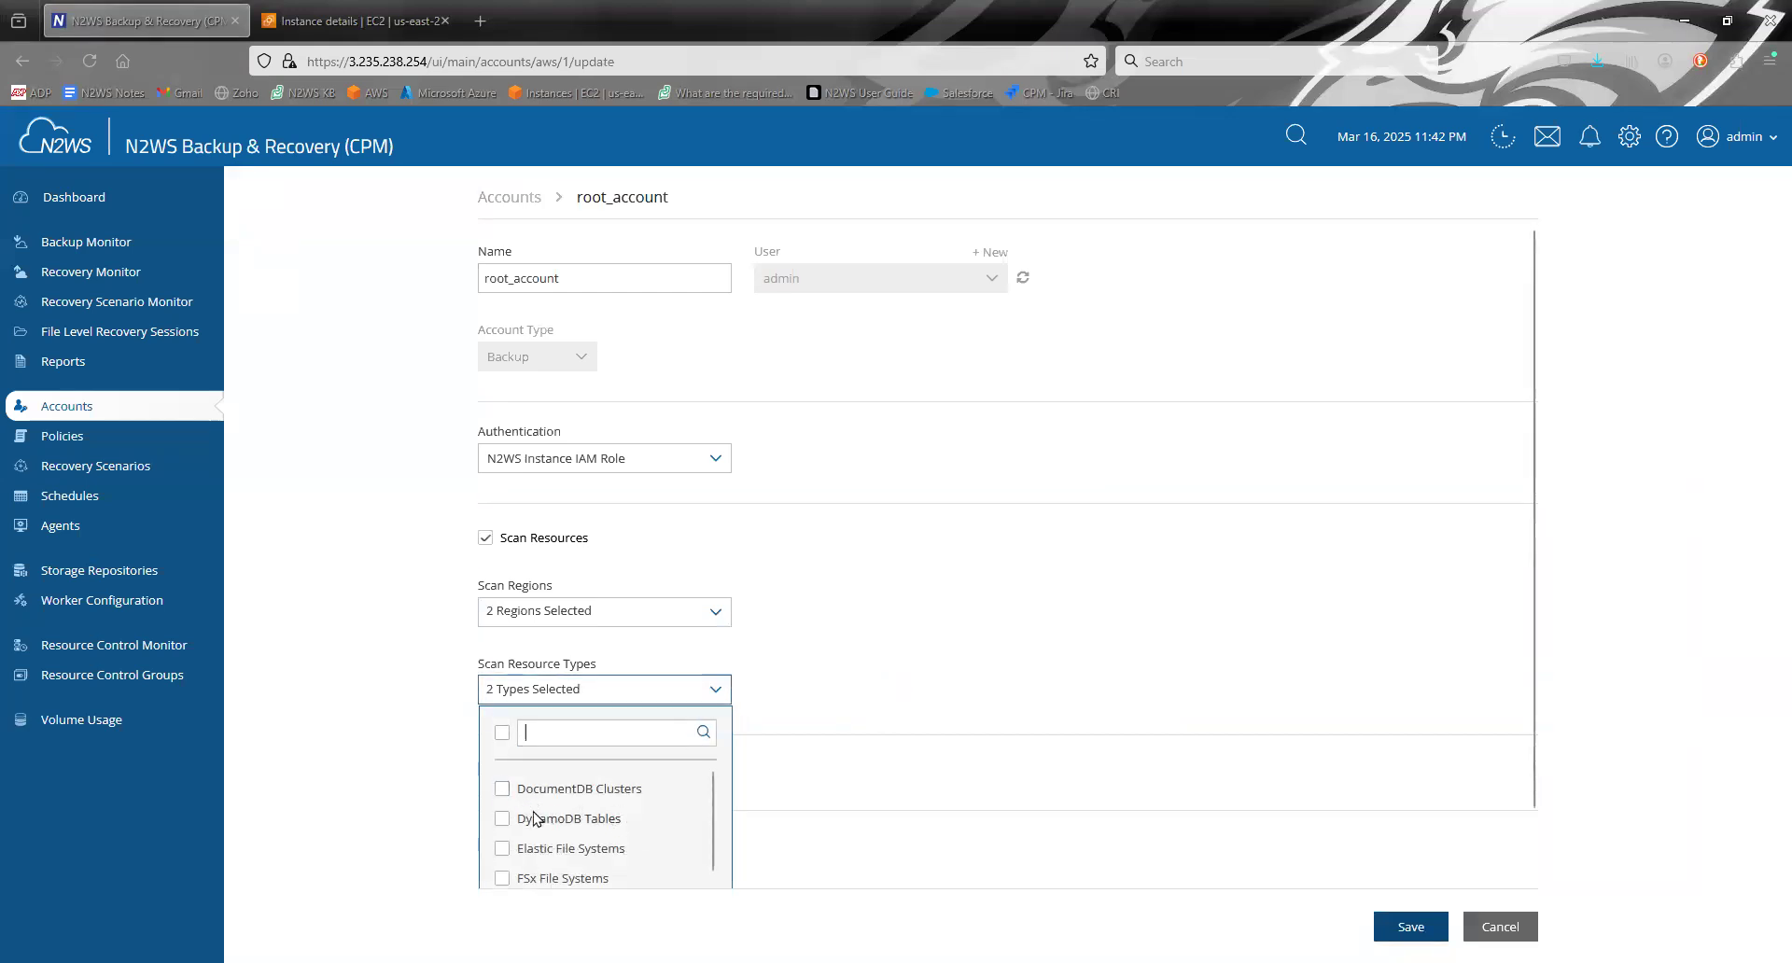
scroll(588, 835, down, 2)
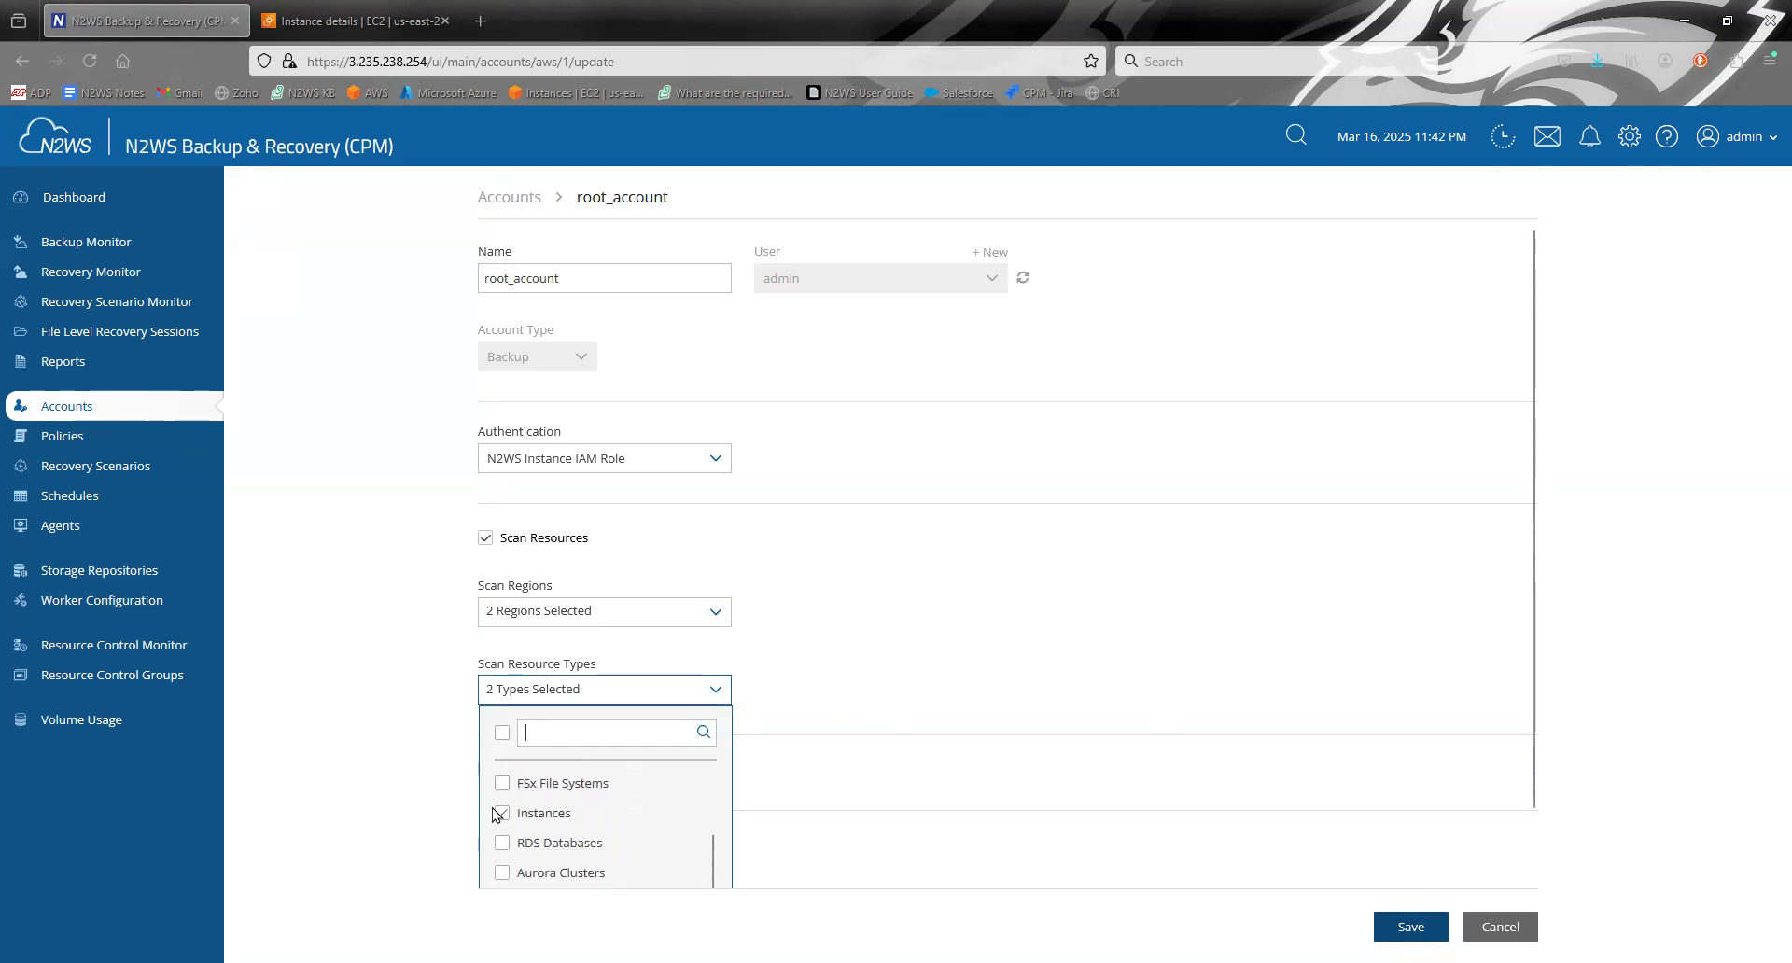
scroll(513, 821, down, 1)
click(503, 859)
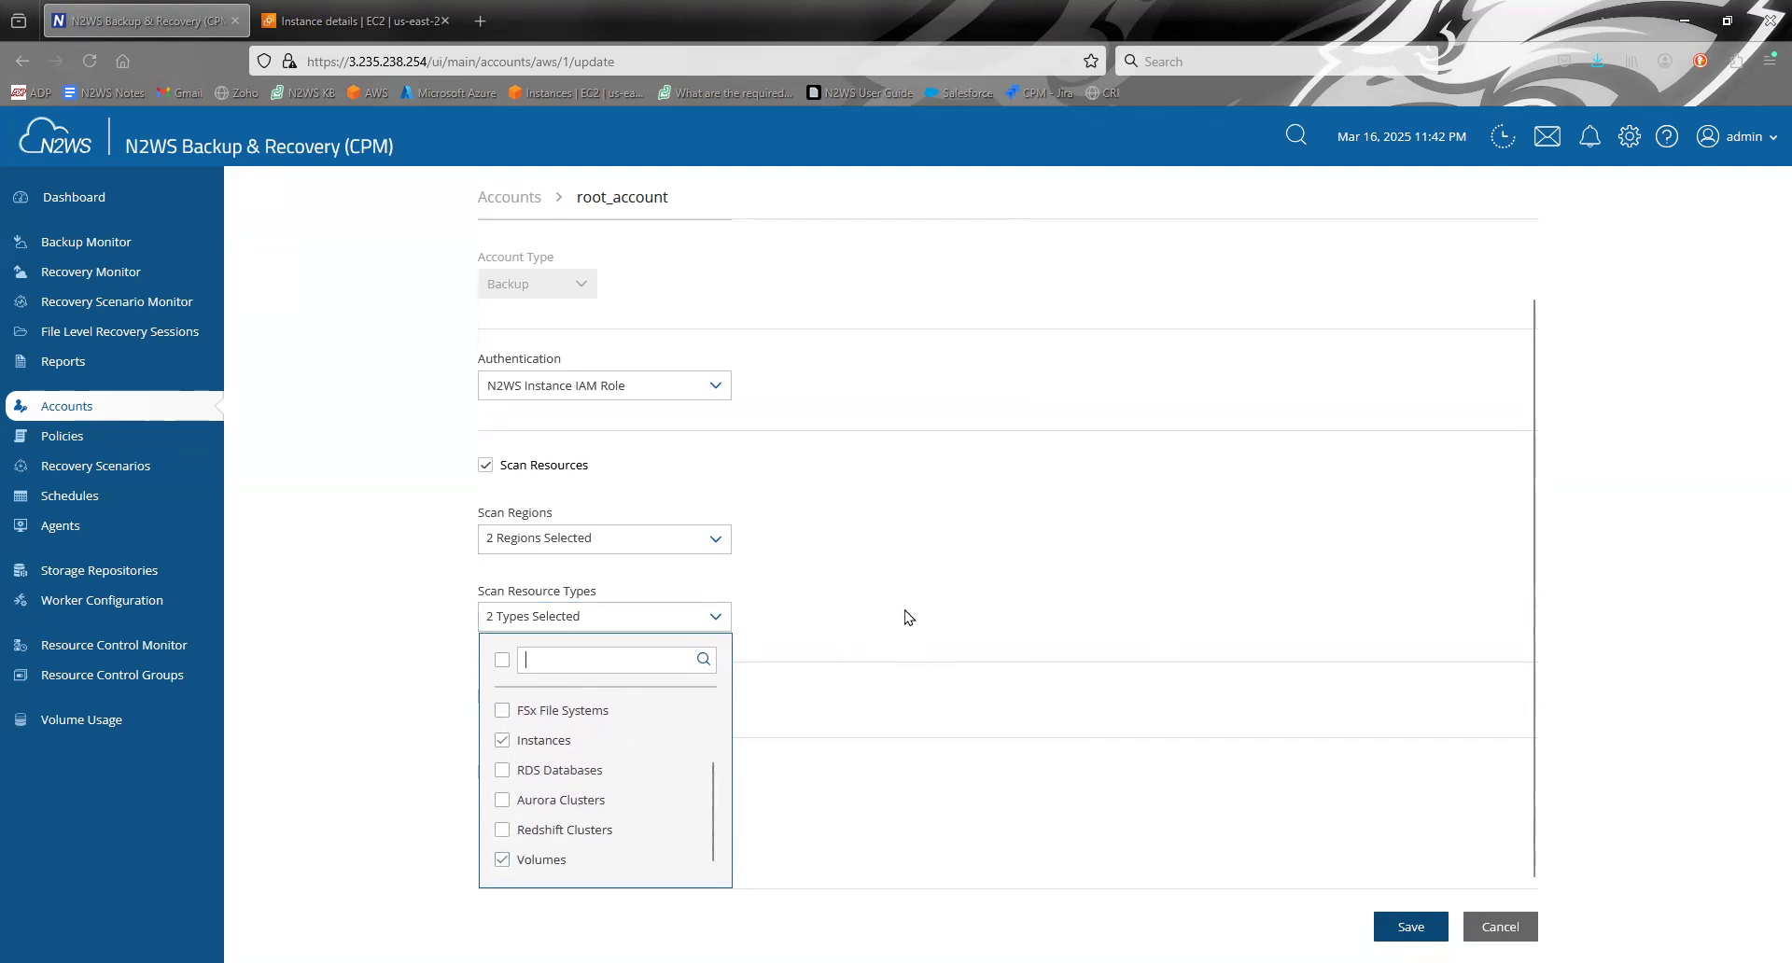
scroll(517, 792, up, 2)
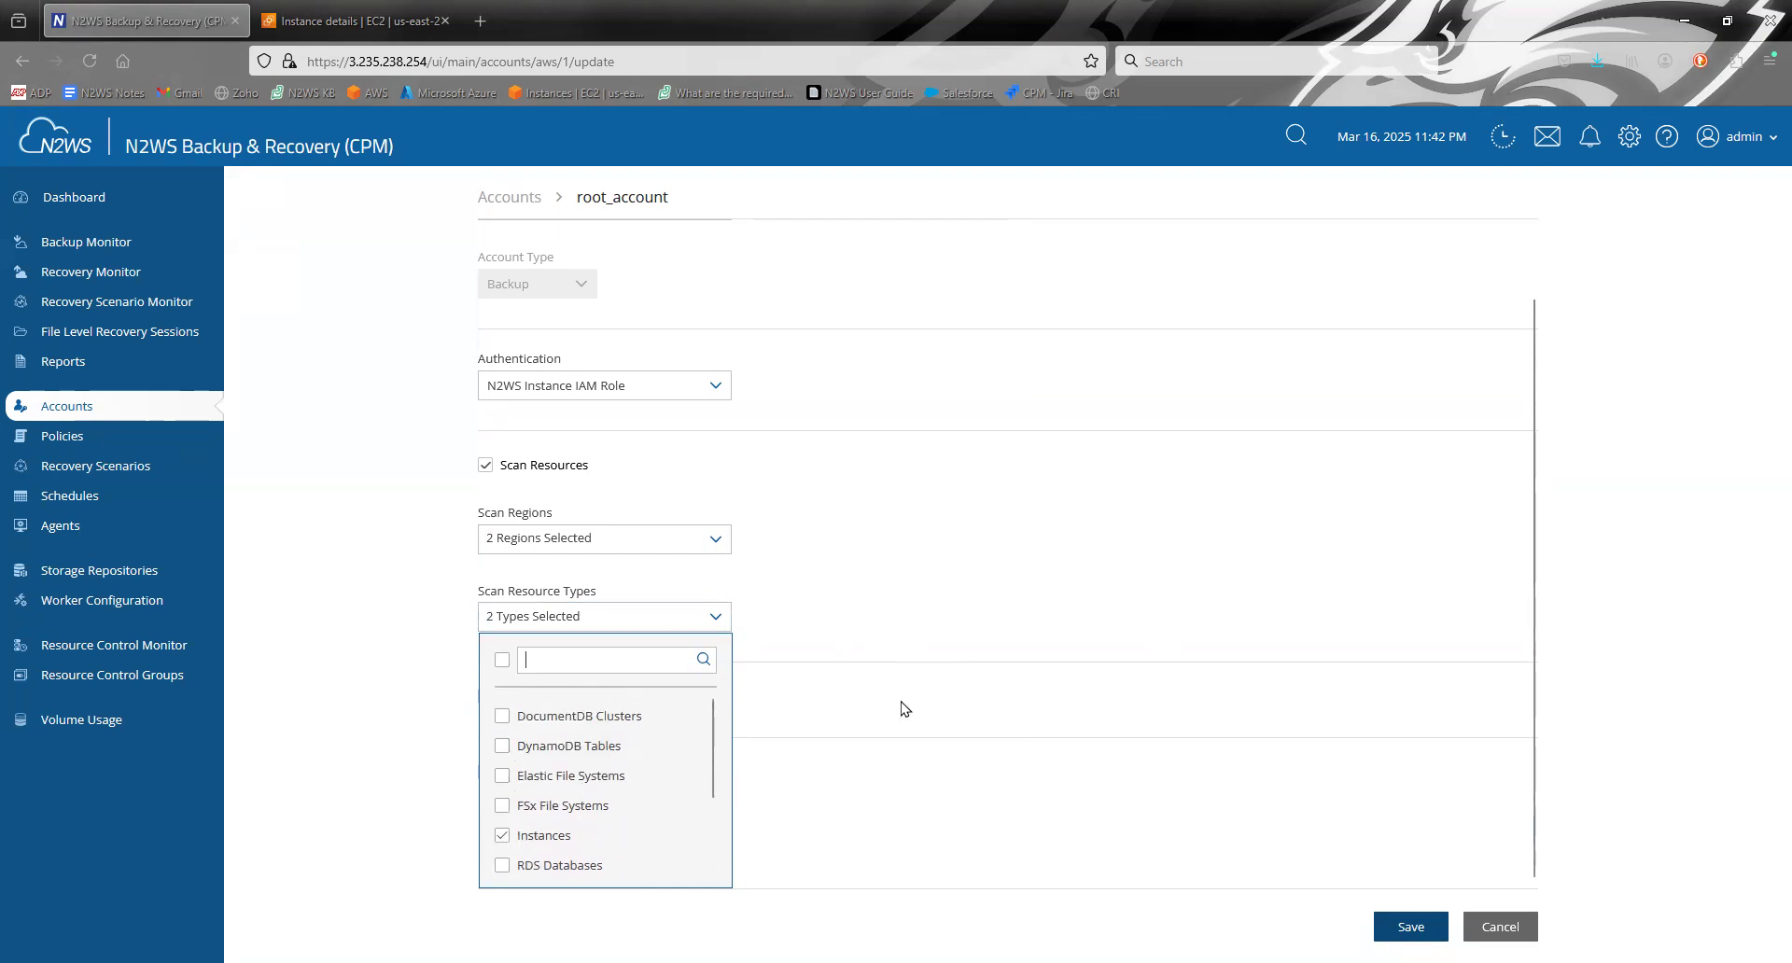
click(966, 700)
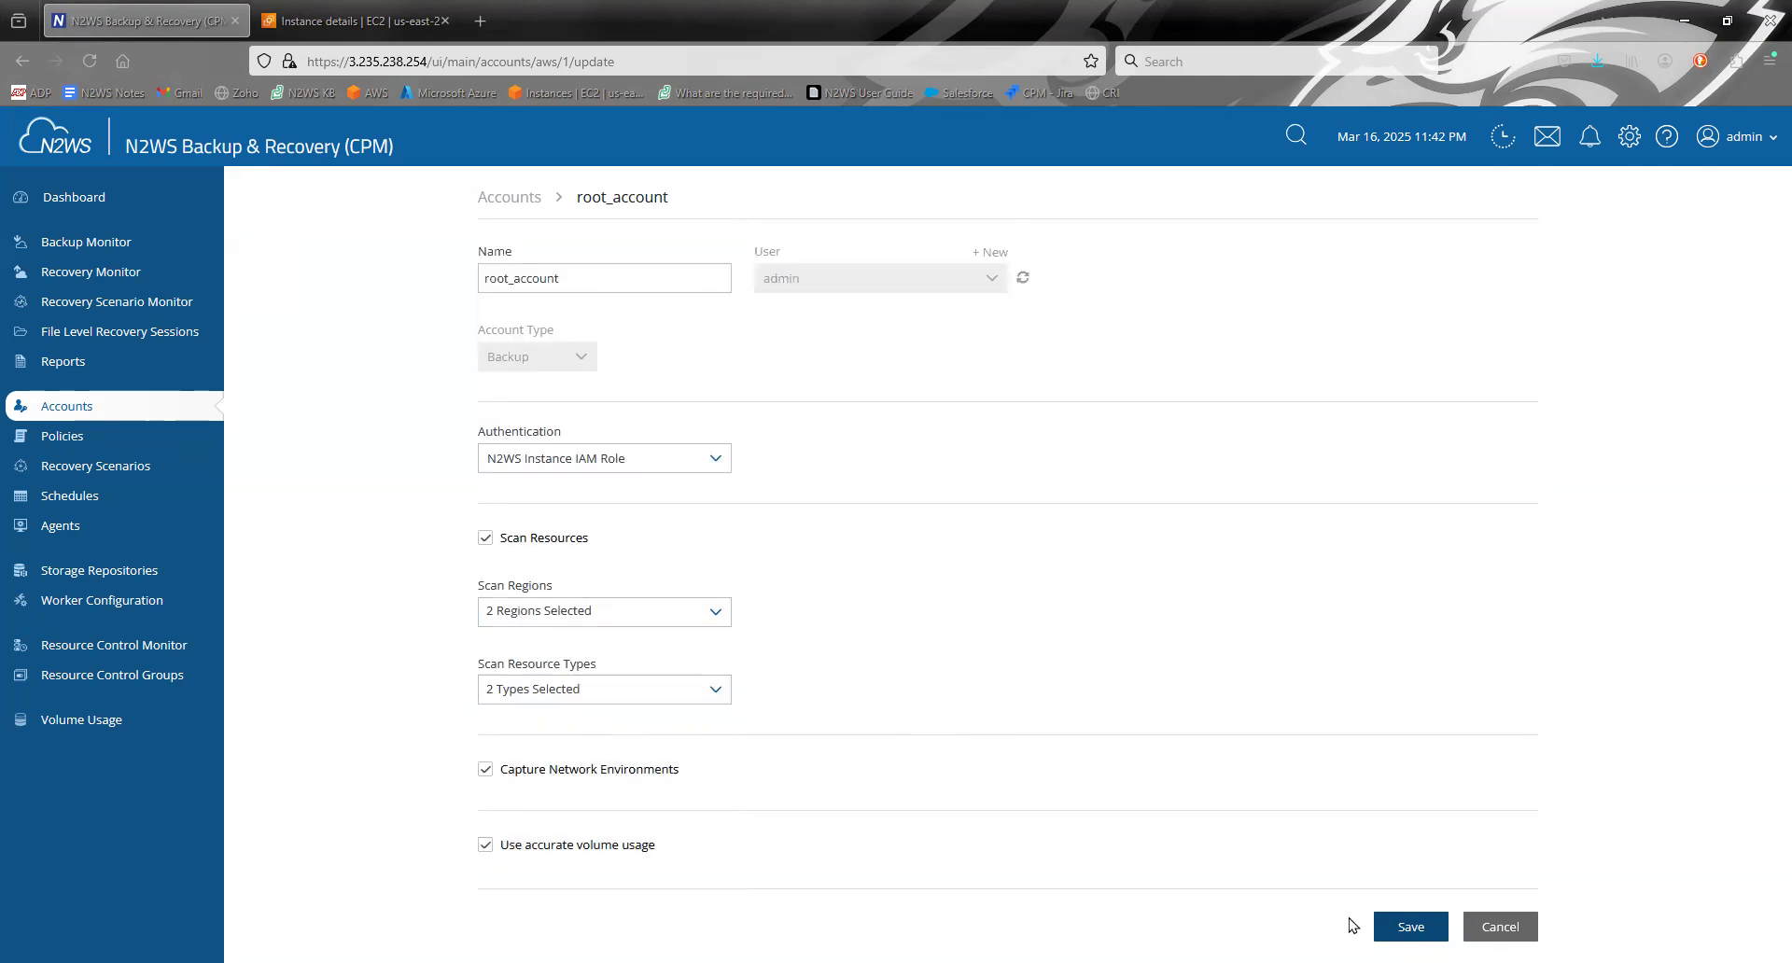
click(1386, 927)
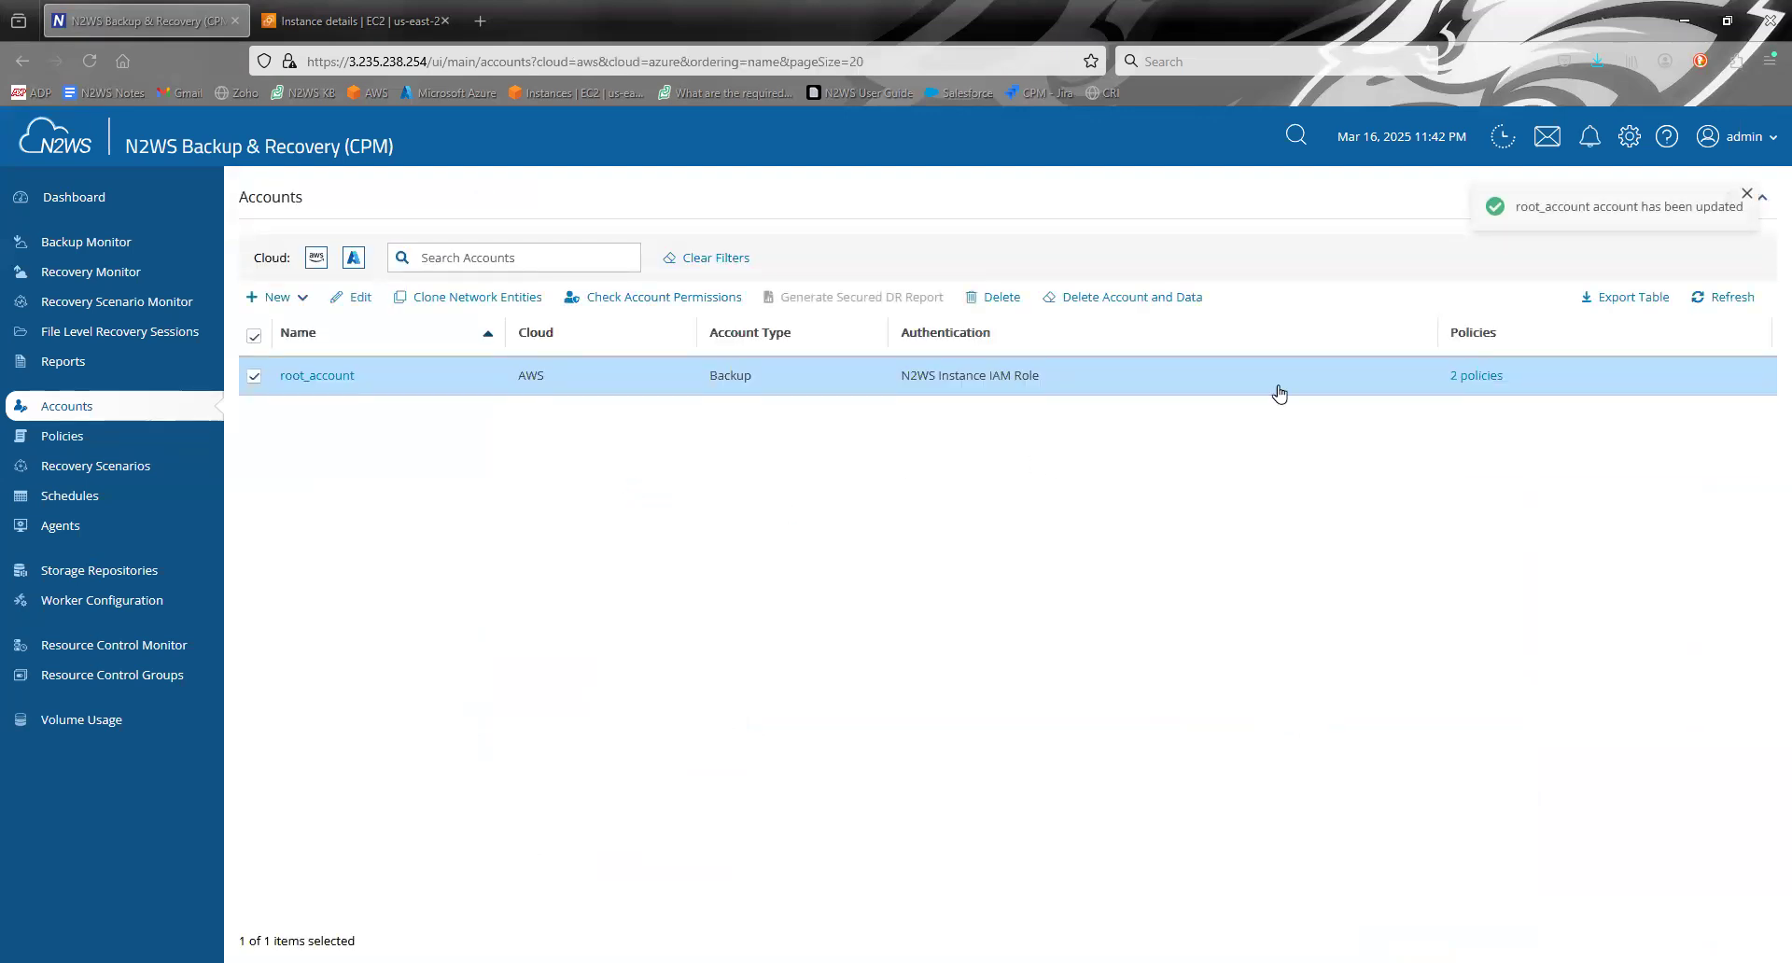
- Turn on periodic scanning of resource tags in the server's Tag Scan settings and save them
click(1635, 141)
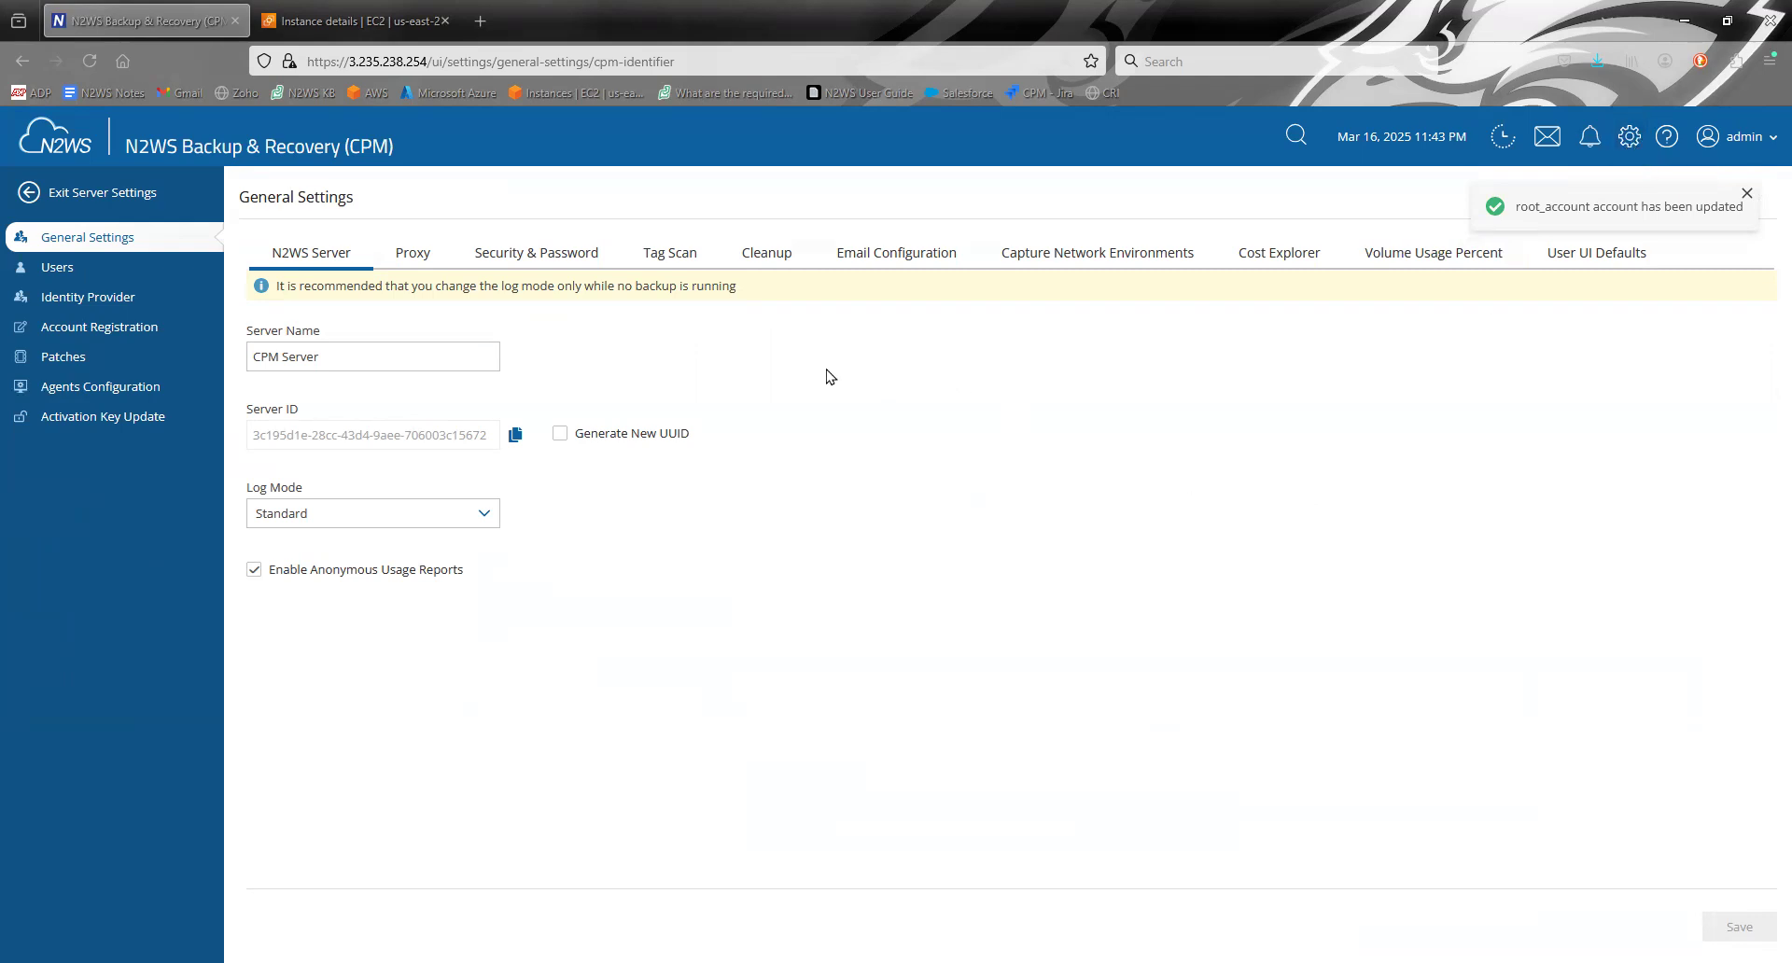
click(672, 260)
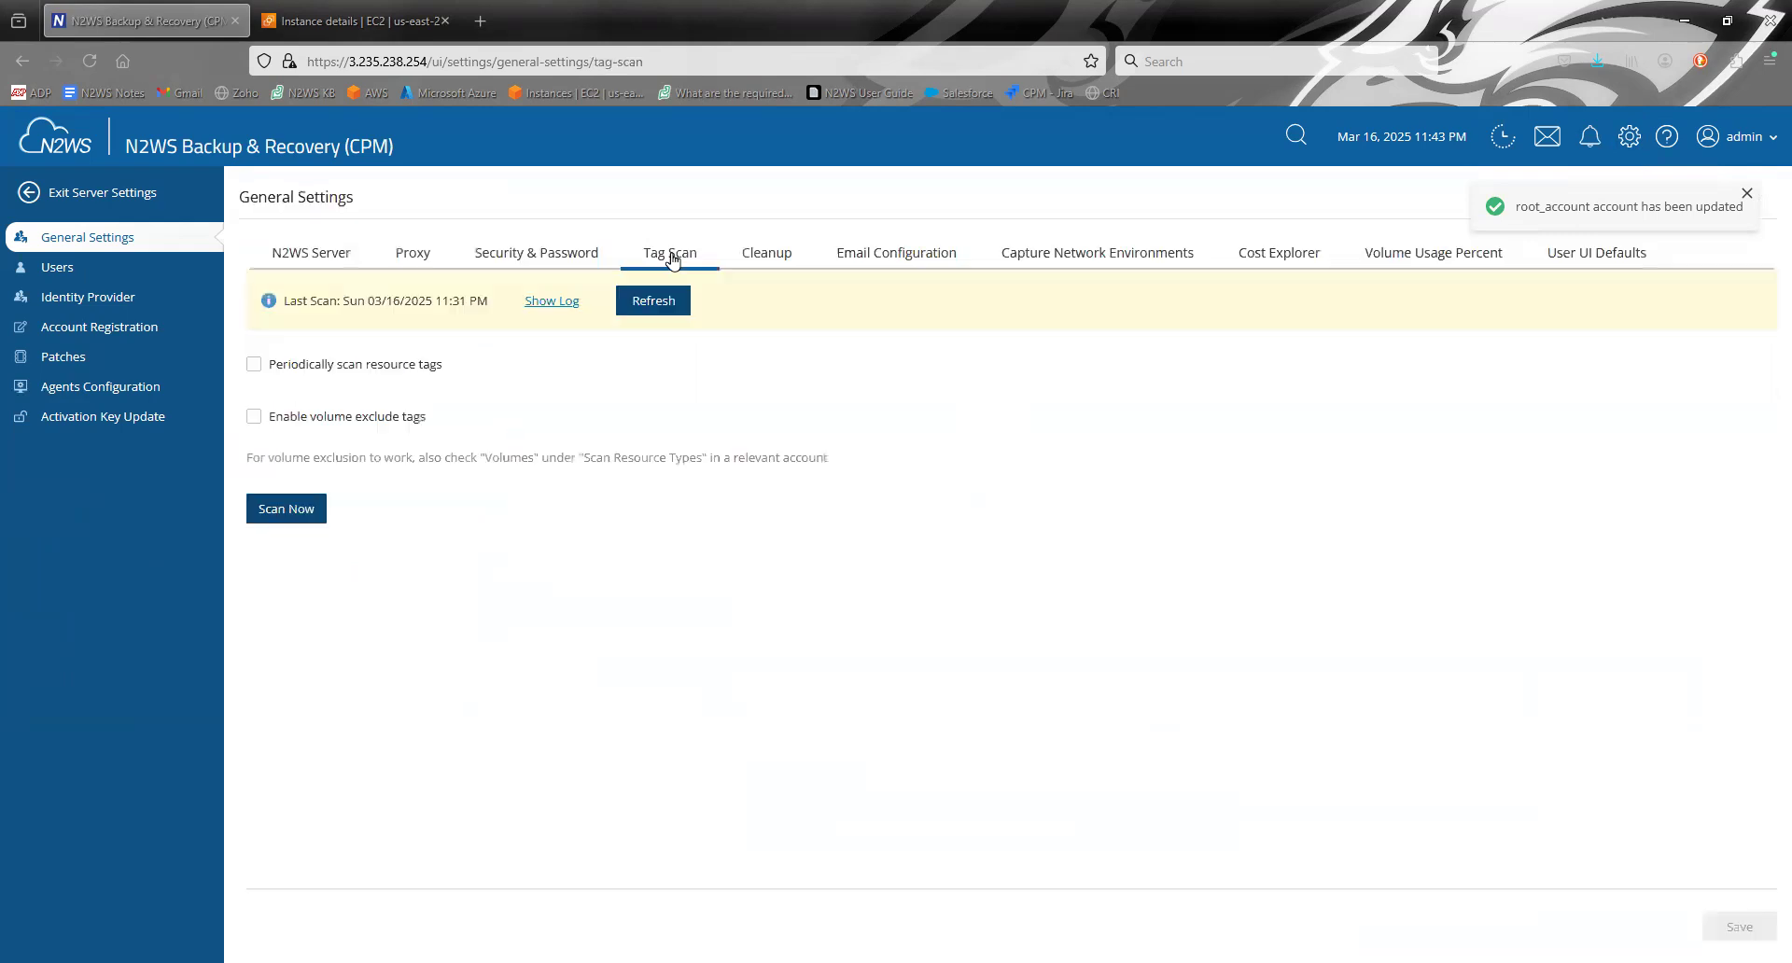
click(254, 364)
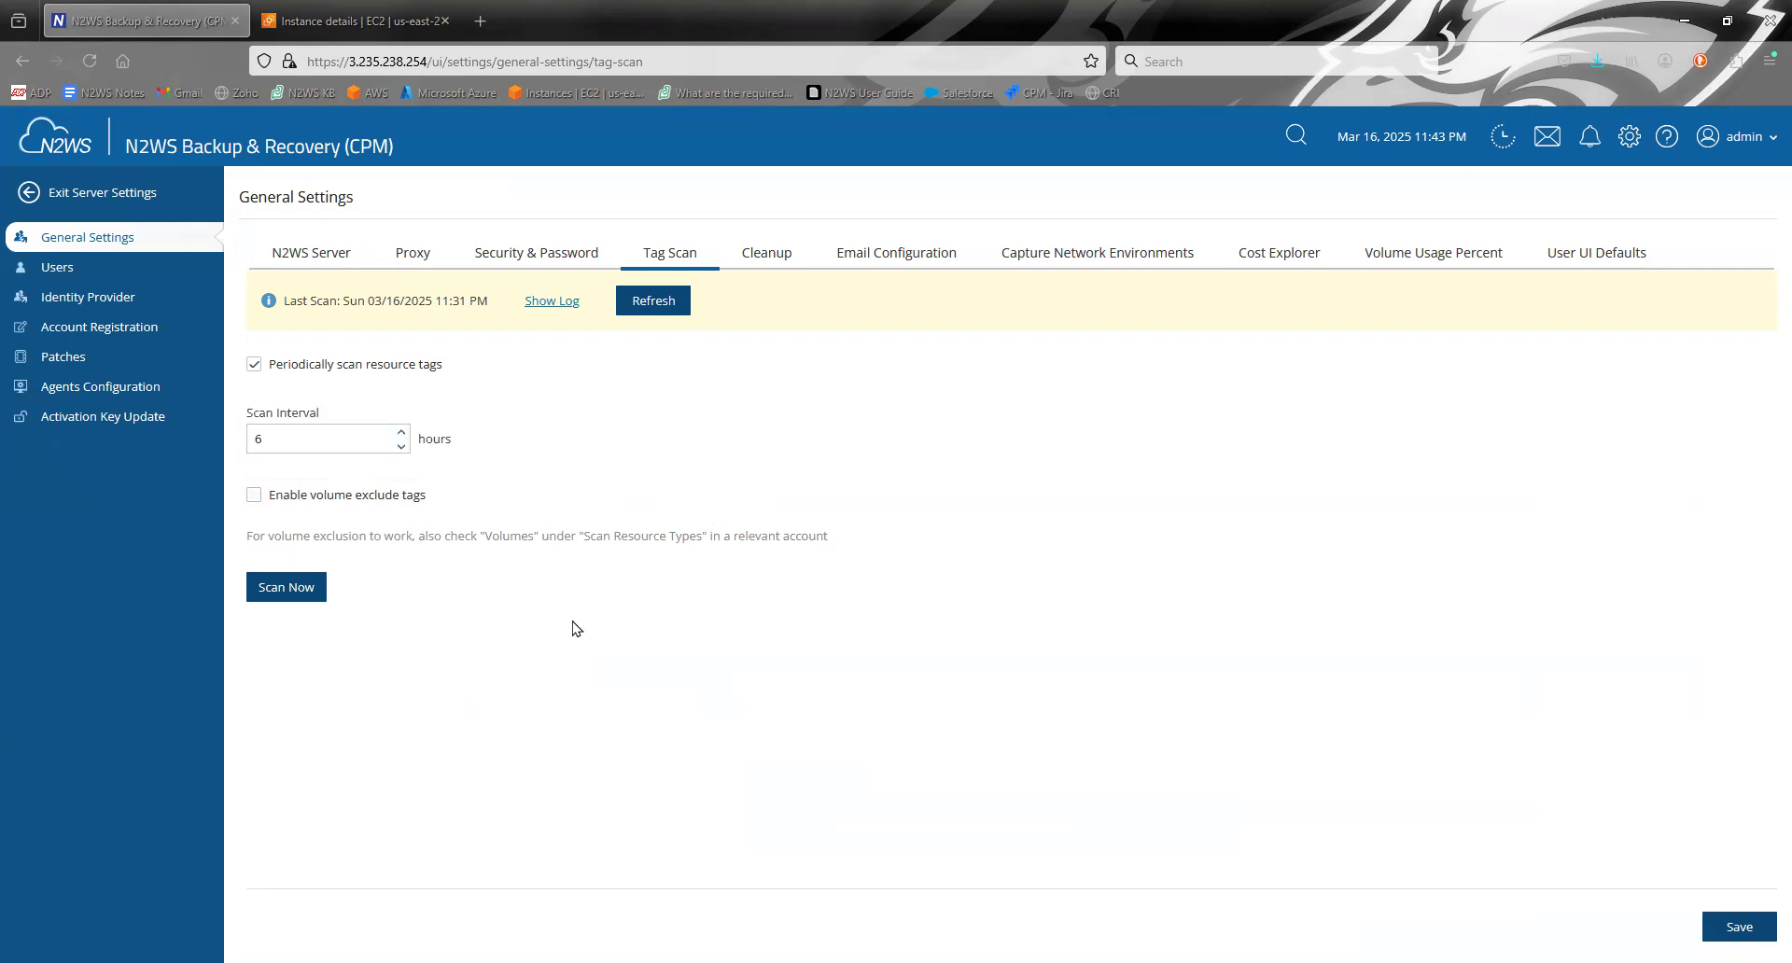
click(1740, 927)
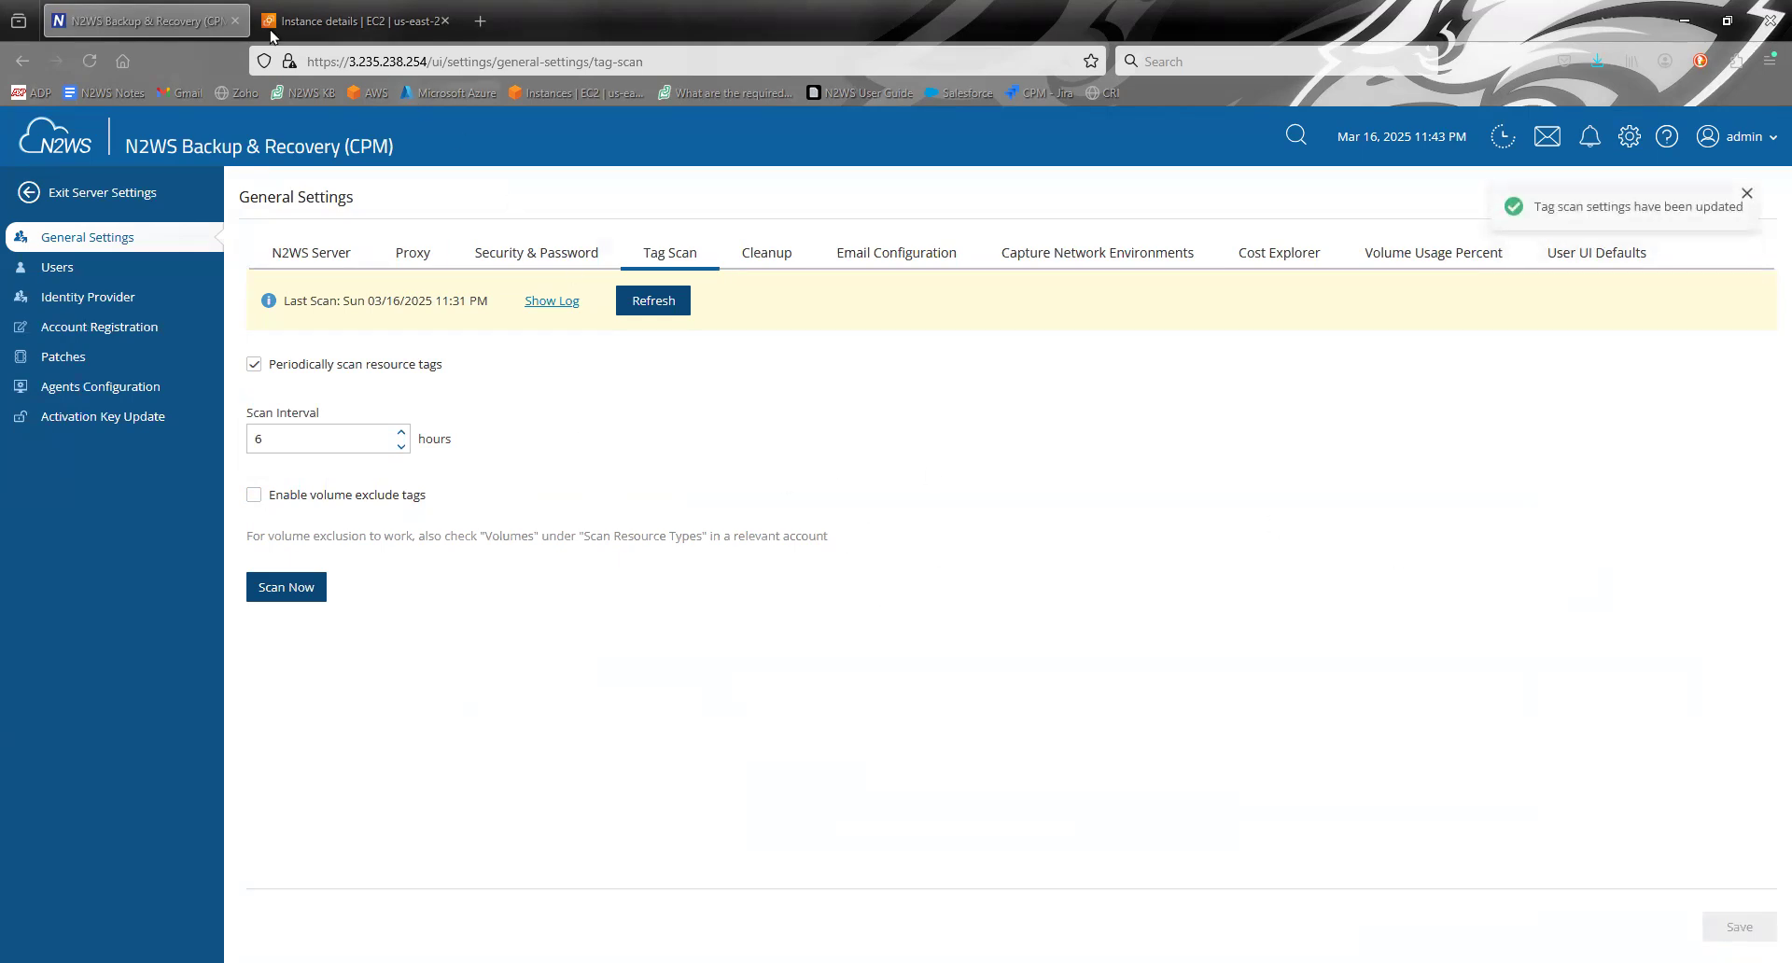
- Switch to the AWS EC2 console and examine the Import and Environment tags on the Linux Webserver instance
click(339, 11)
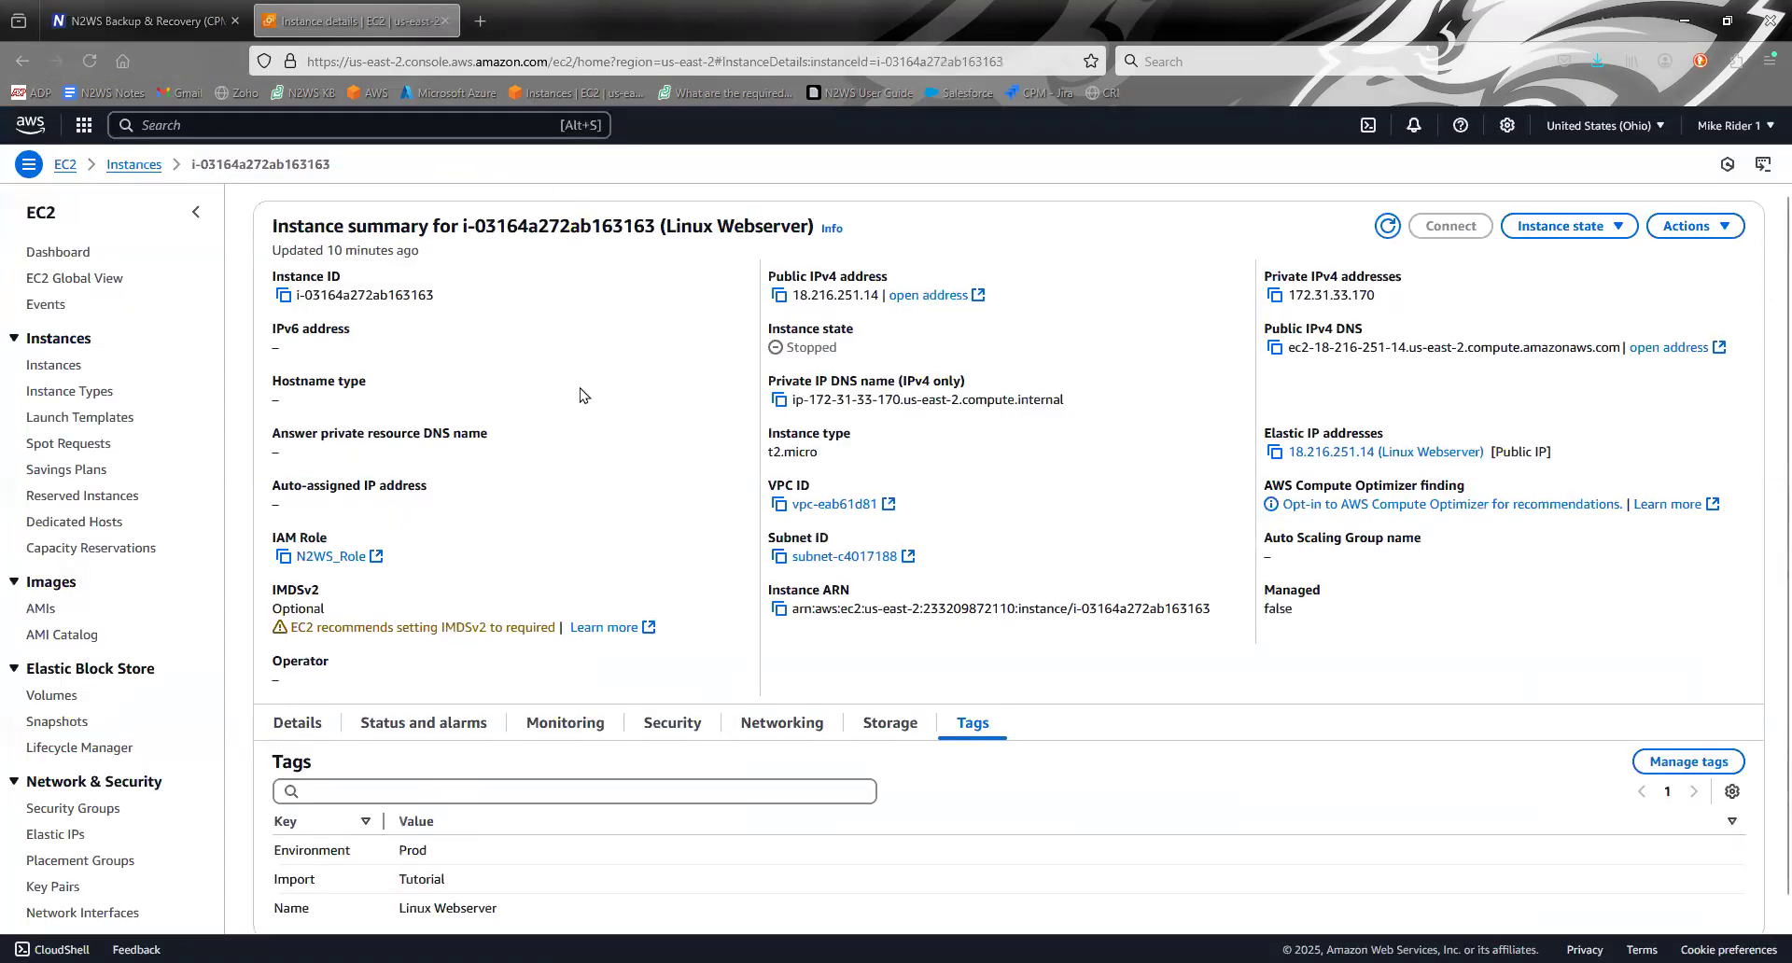
scroll(581, 392, down, 1)
drag(400, 877, 590, 886)
click(590, 887)
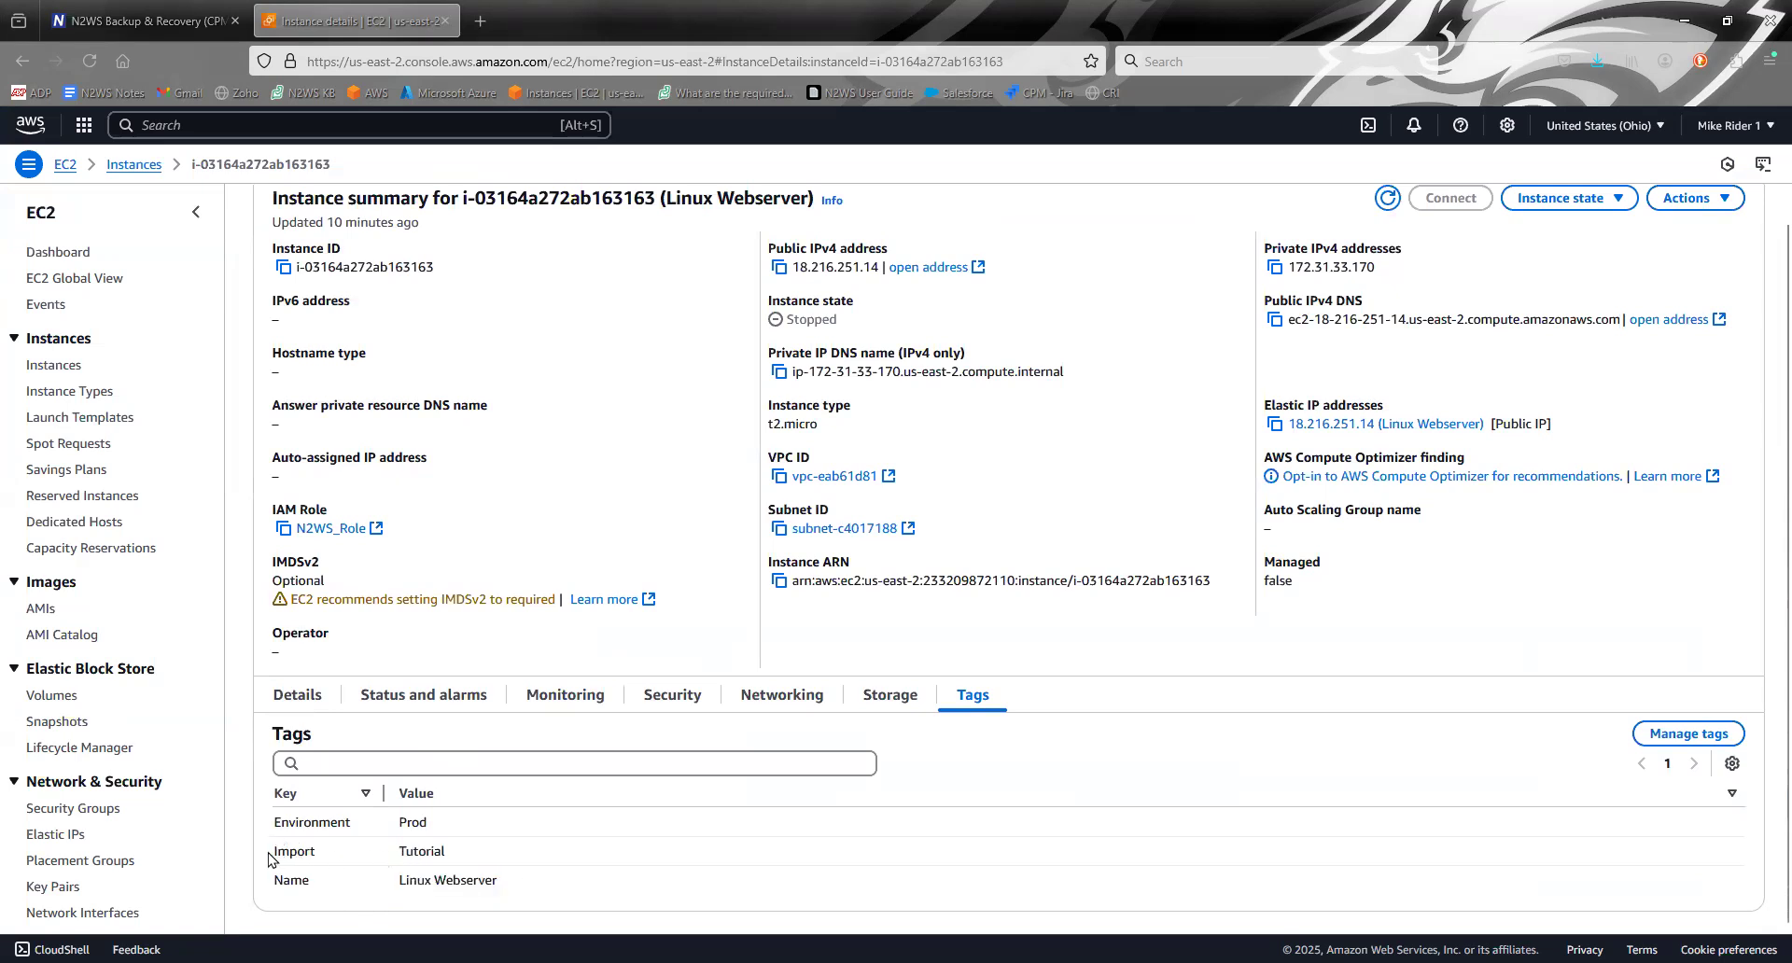
drag(272, 822, 541, 838)
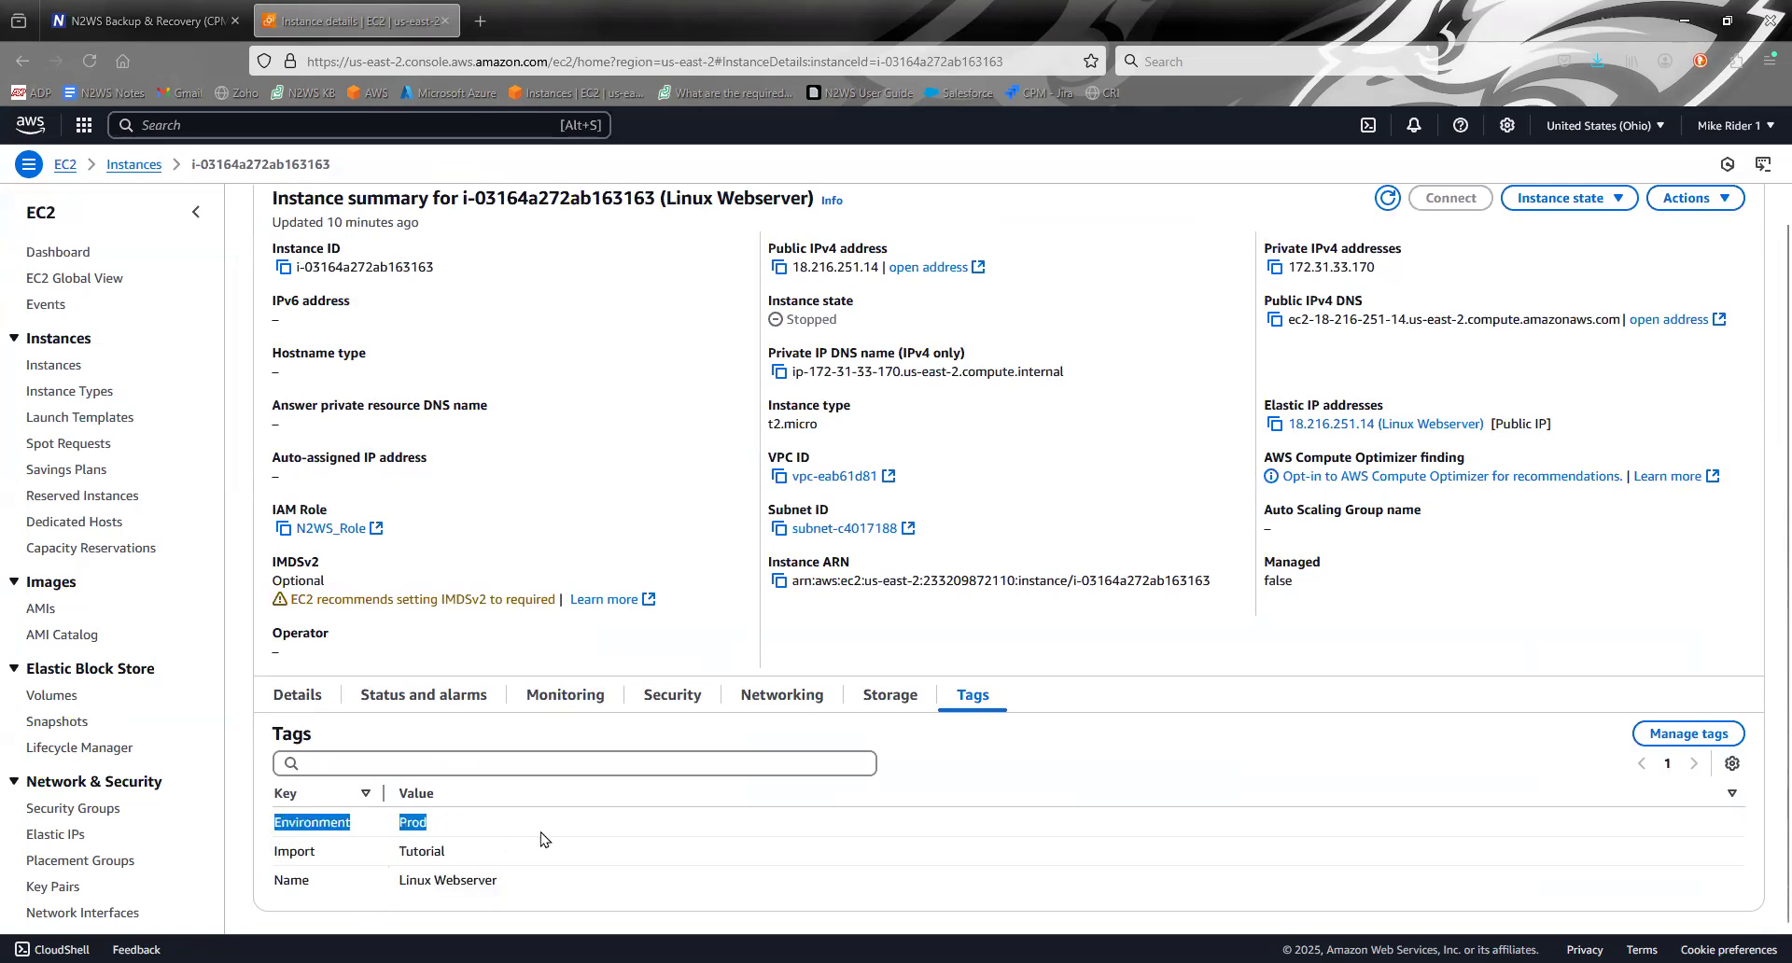
click(540, 837)
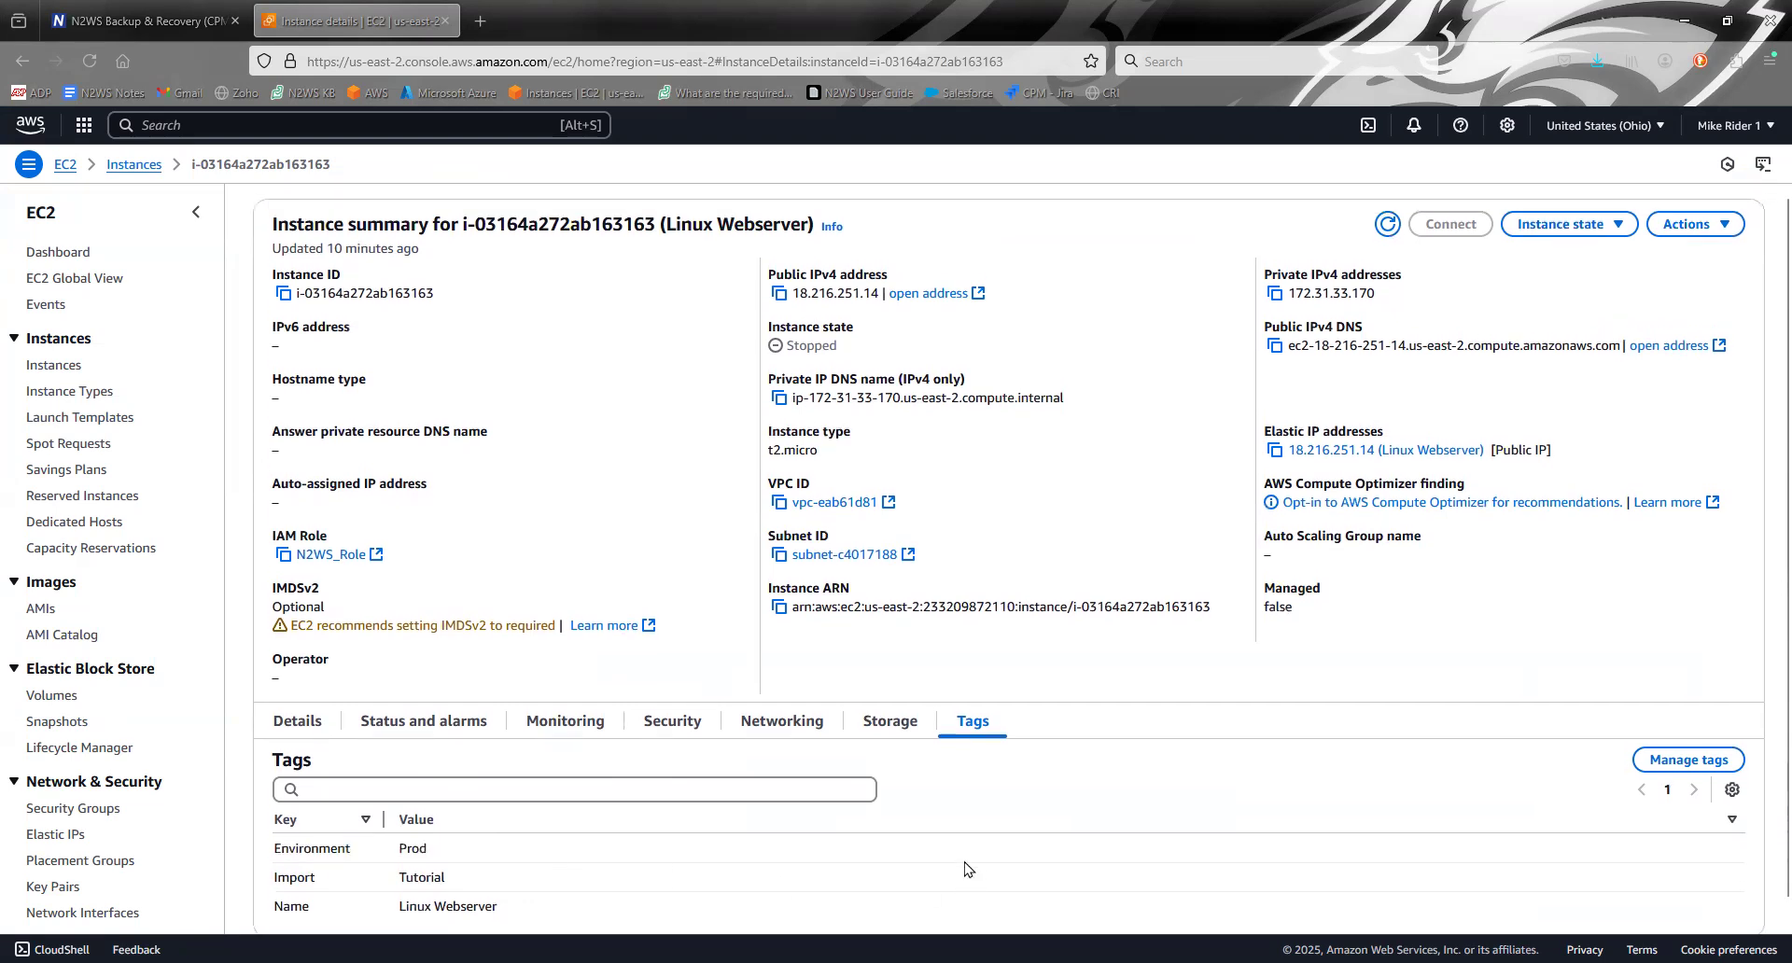
- Return to N2WS, leave the server settings and check the backup targets of the Tags_Tutorial1 policy
key(ctrl+shift+Tab)
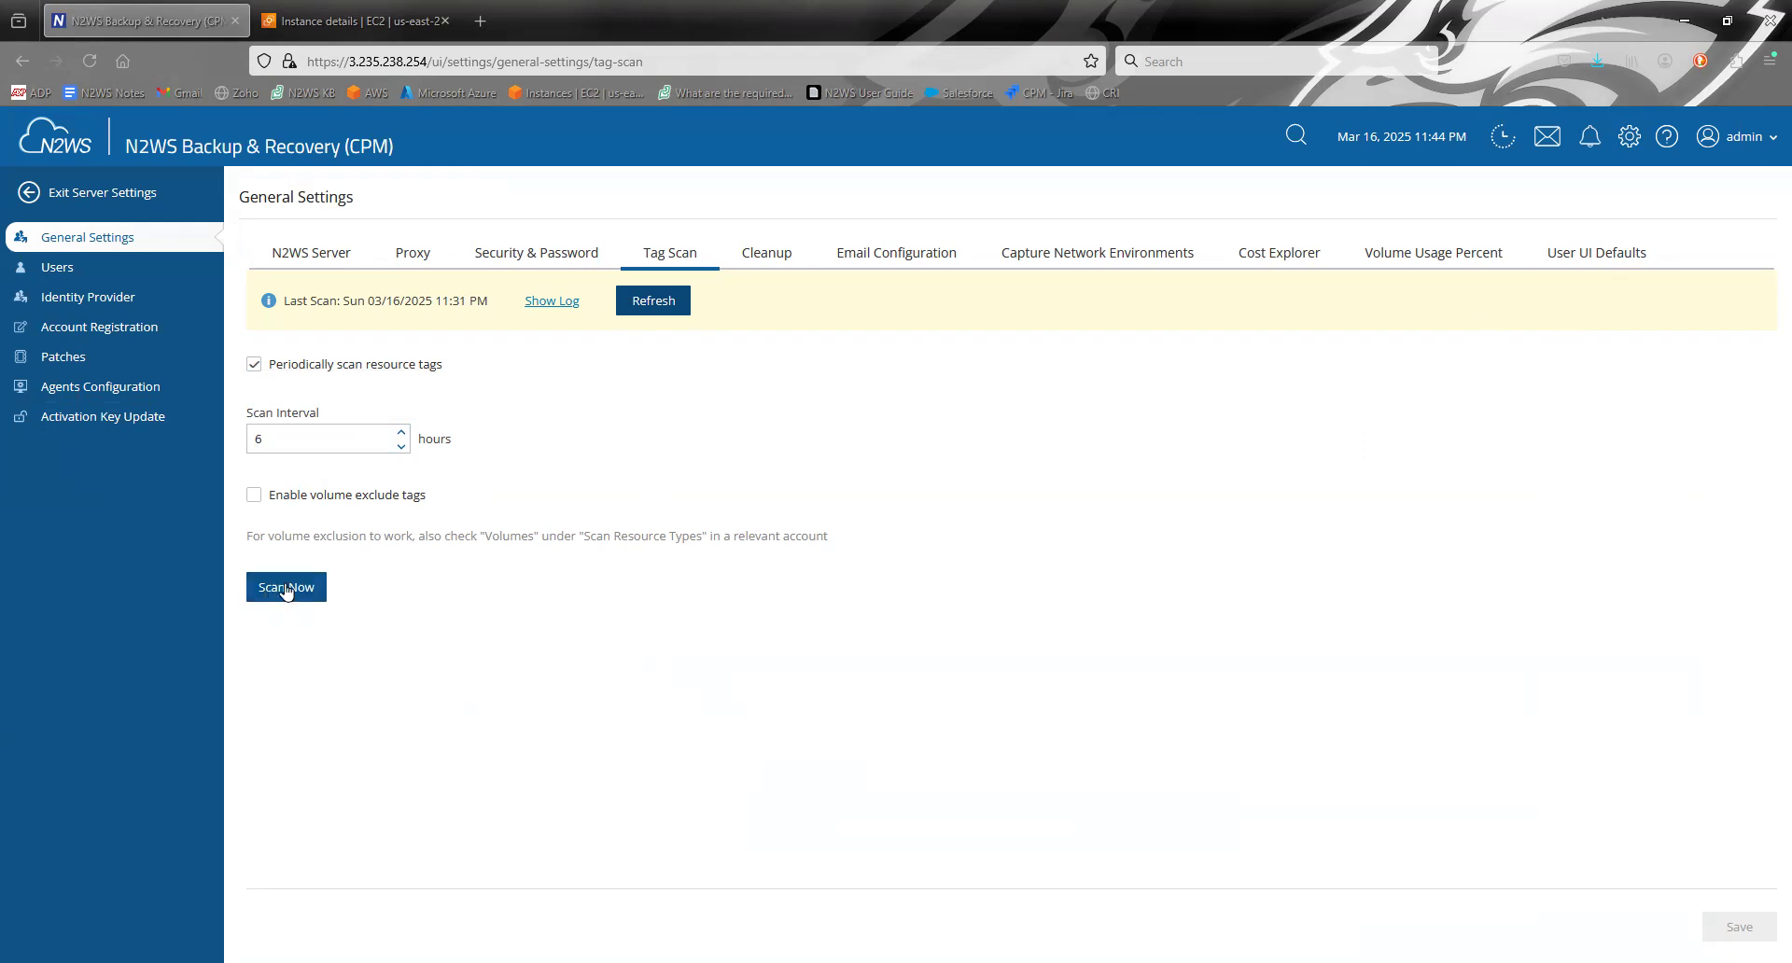
click(107, 192)
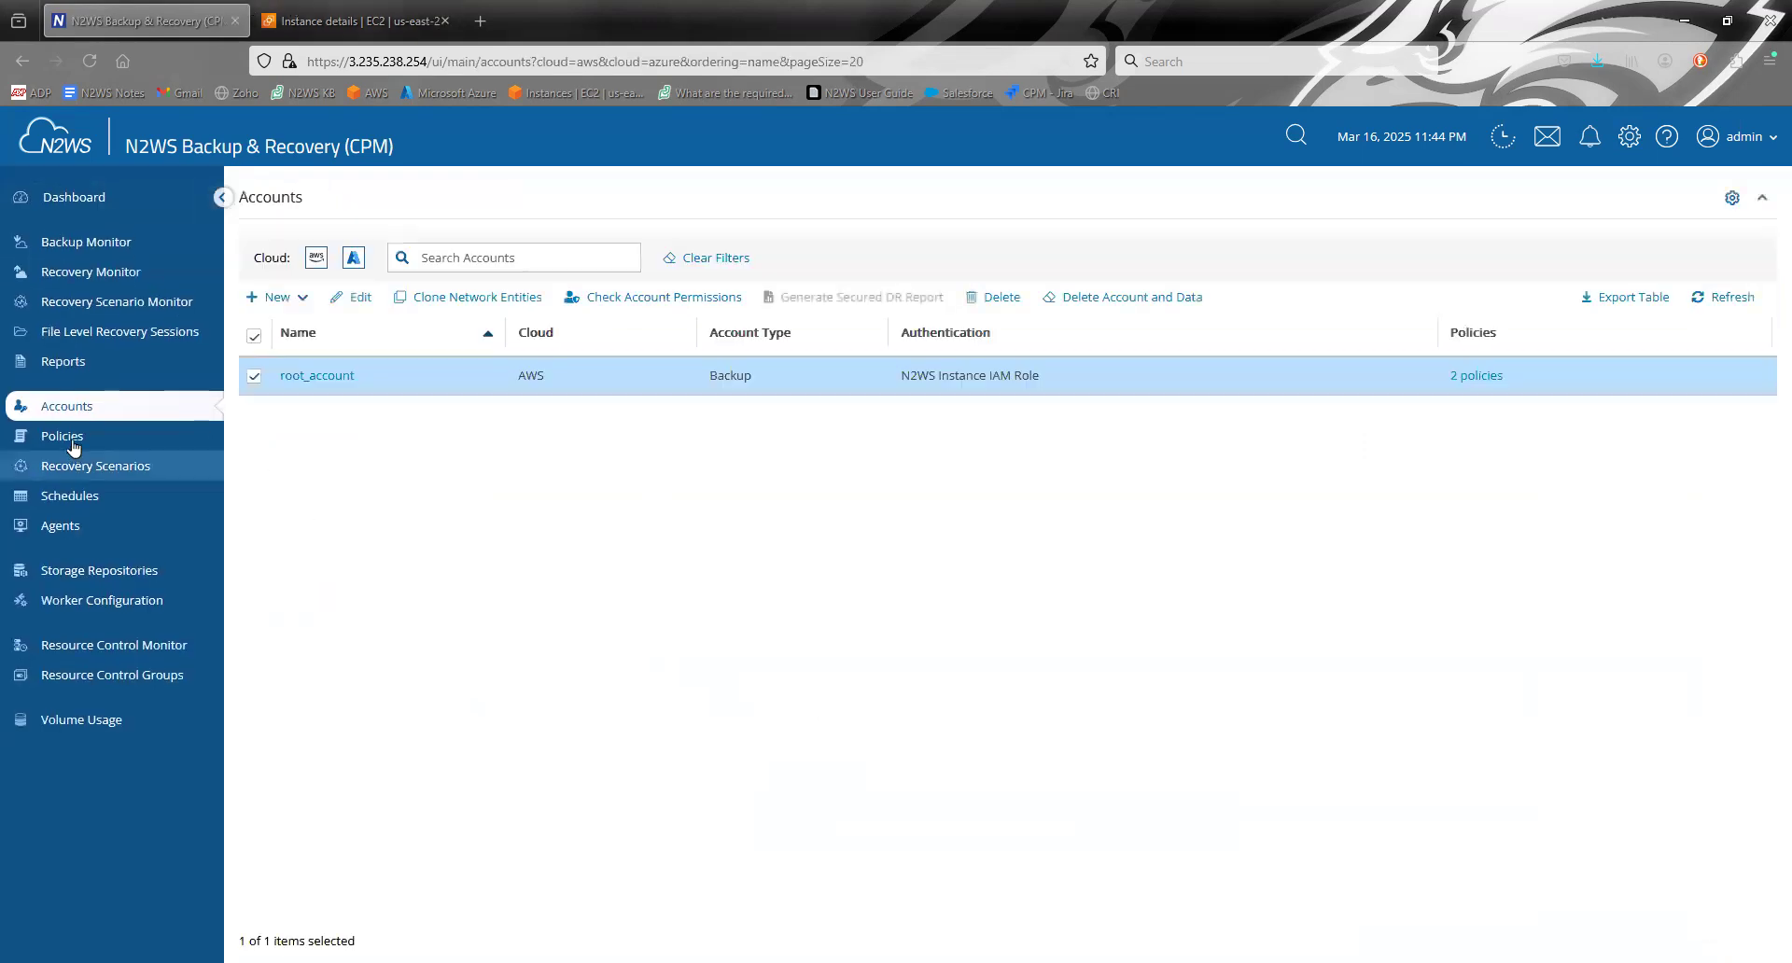
click(66, 435)
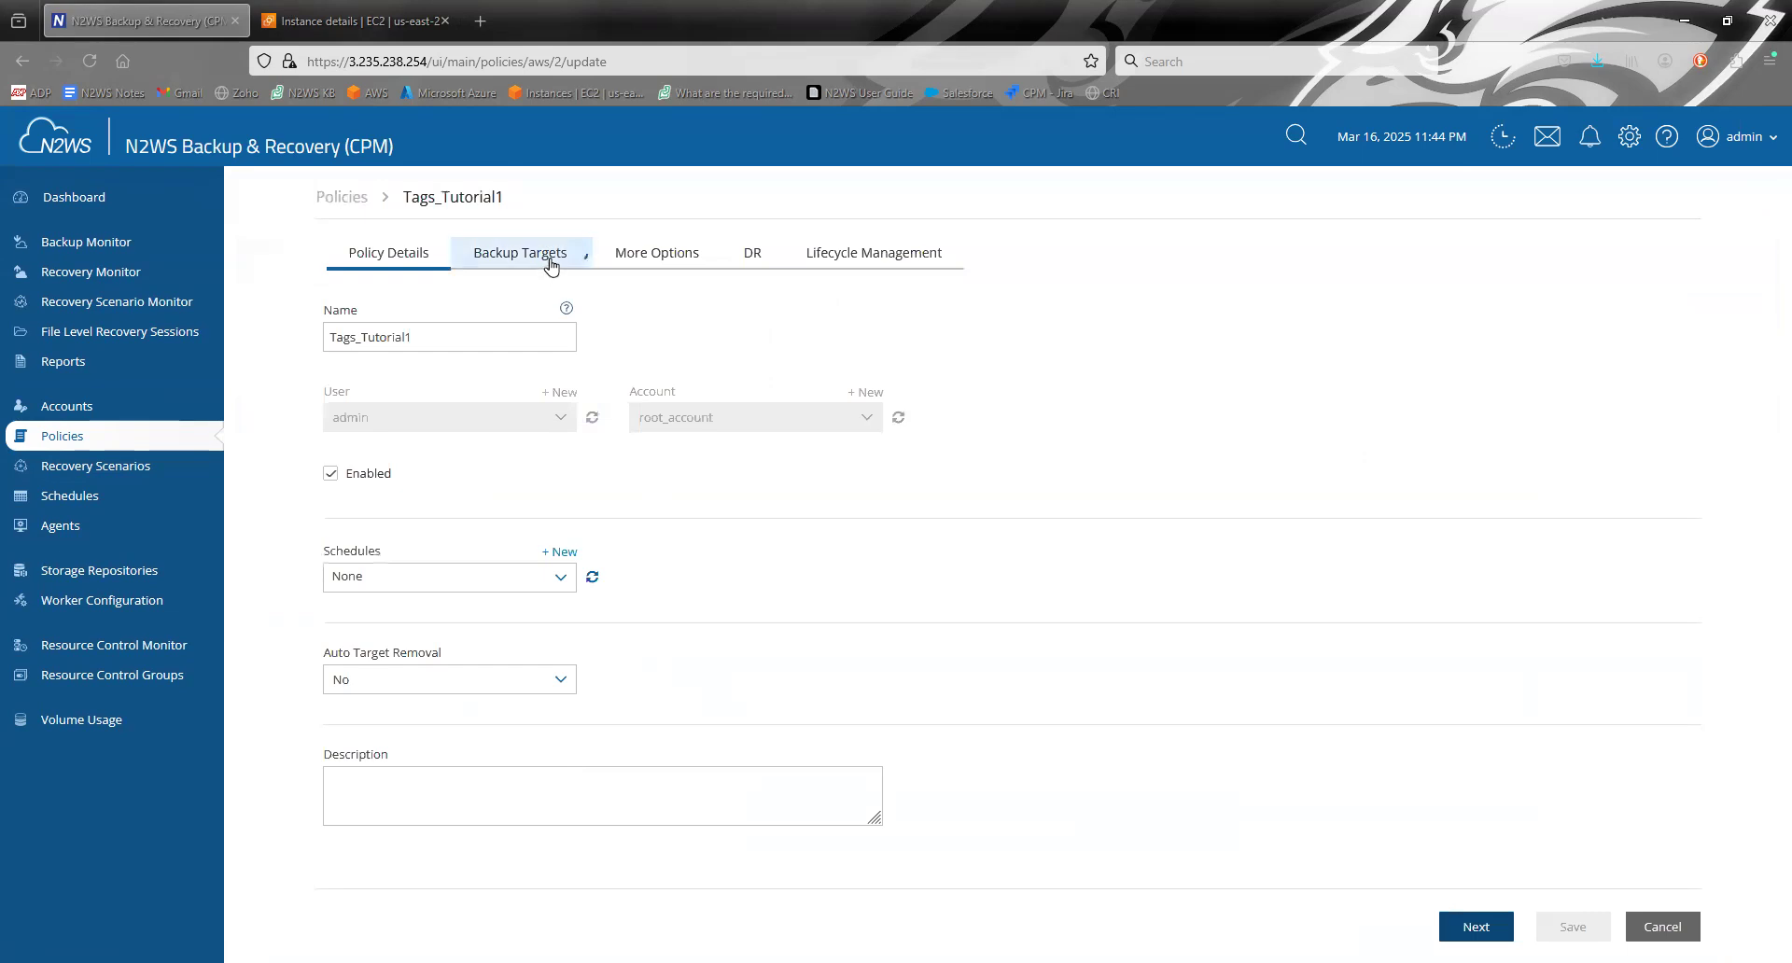
click(549, 264)
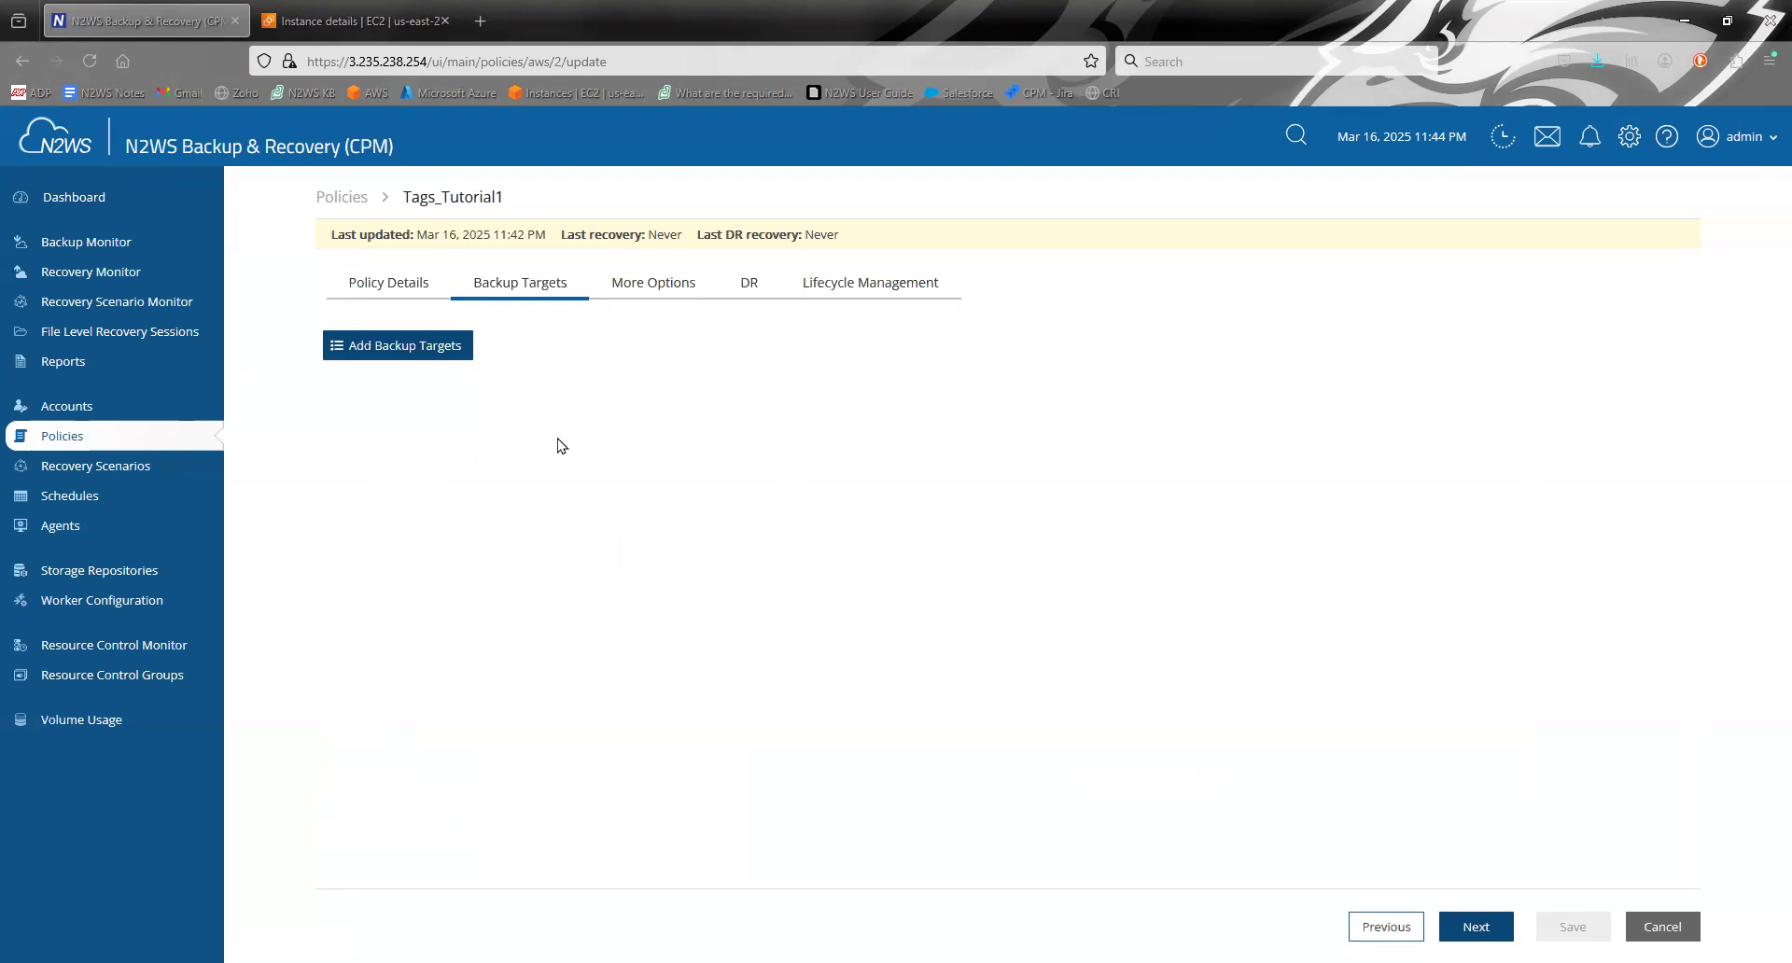
click(394, 2)
click(202, 9)
- Start an immediate tag scan from the server's Tag Scan settings
click(1629, 148)
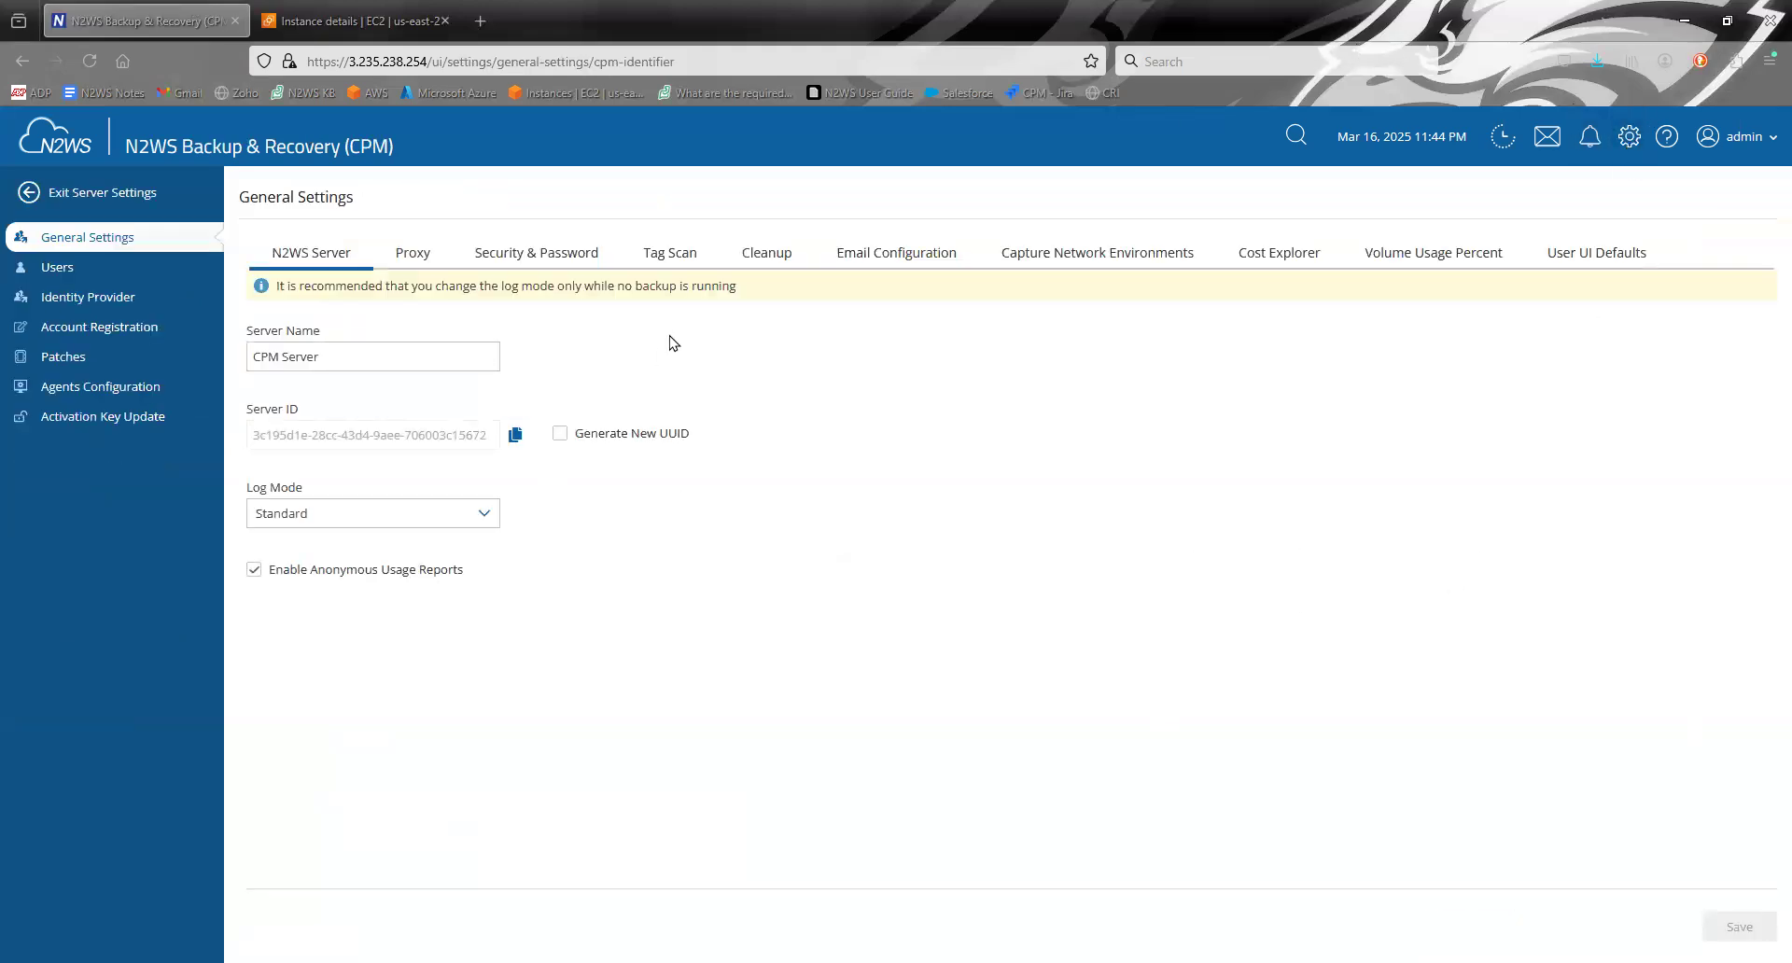
click(658, 253)
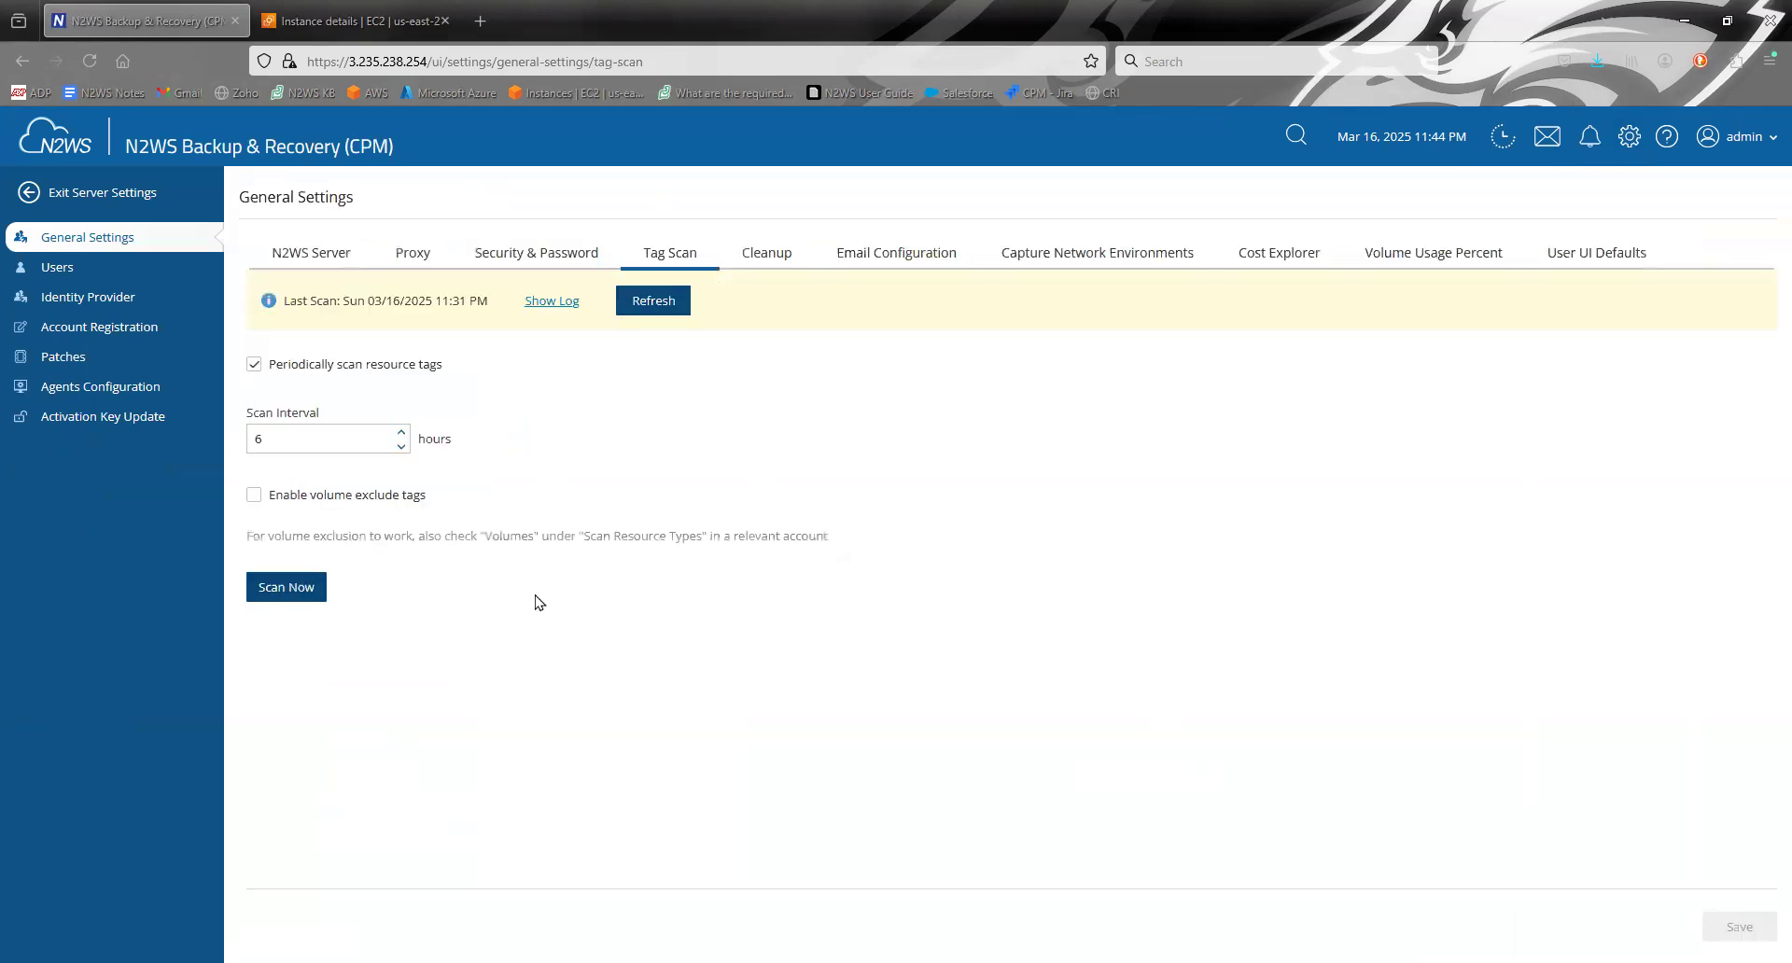
click(290, 588)
click(902, 579)
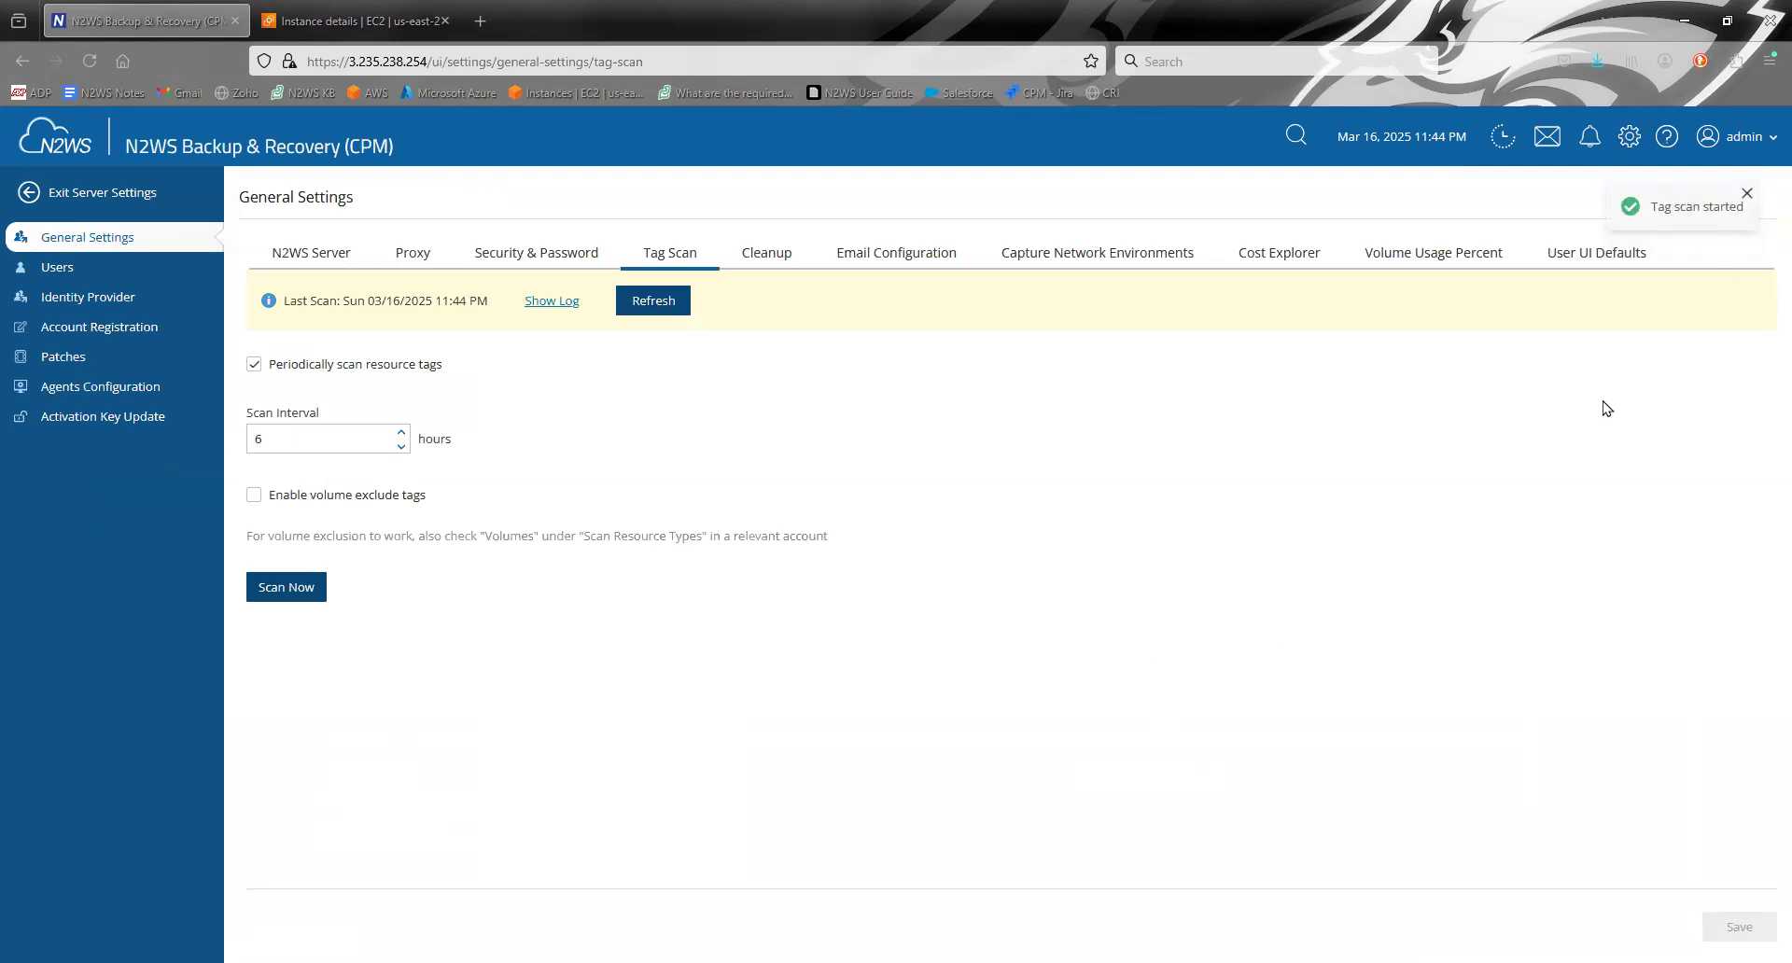
- Refresh the last scan time and open the tag scan log to examine which instances were added to policies
click(673, 311)
drag(473, 297, 477, 297)
click(582, 379)
click(552, 303)
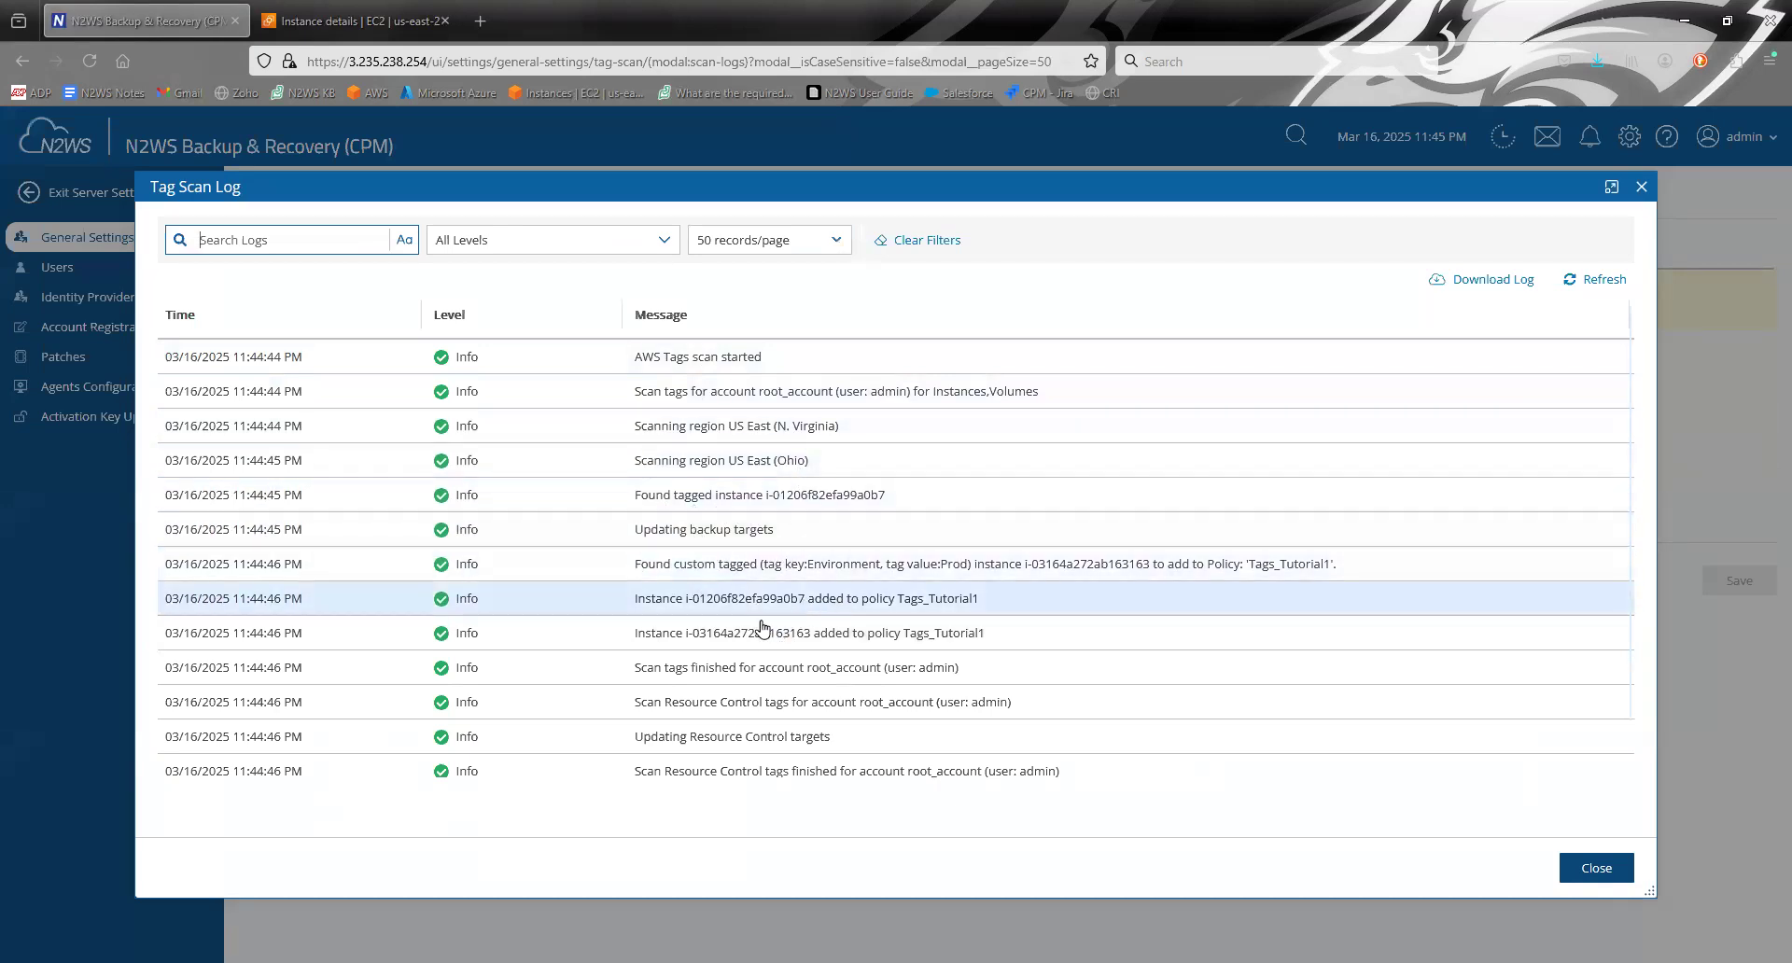
- Close the tag scan log, leave the server settings and check the backup targets of the Tags_Tutorial1 policy
click(1596, 866)
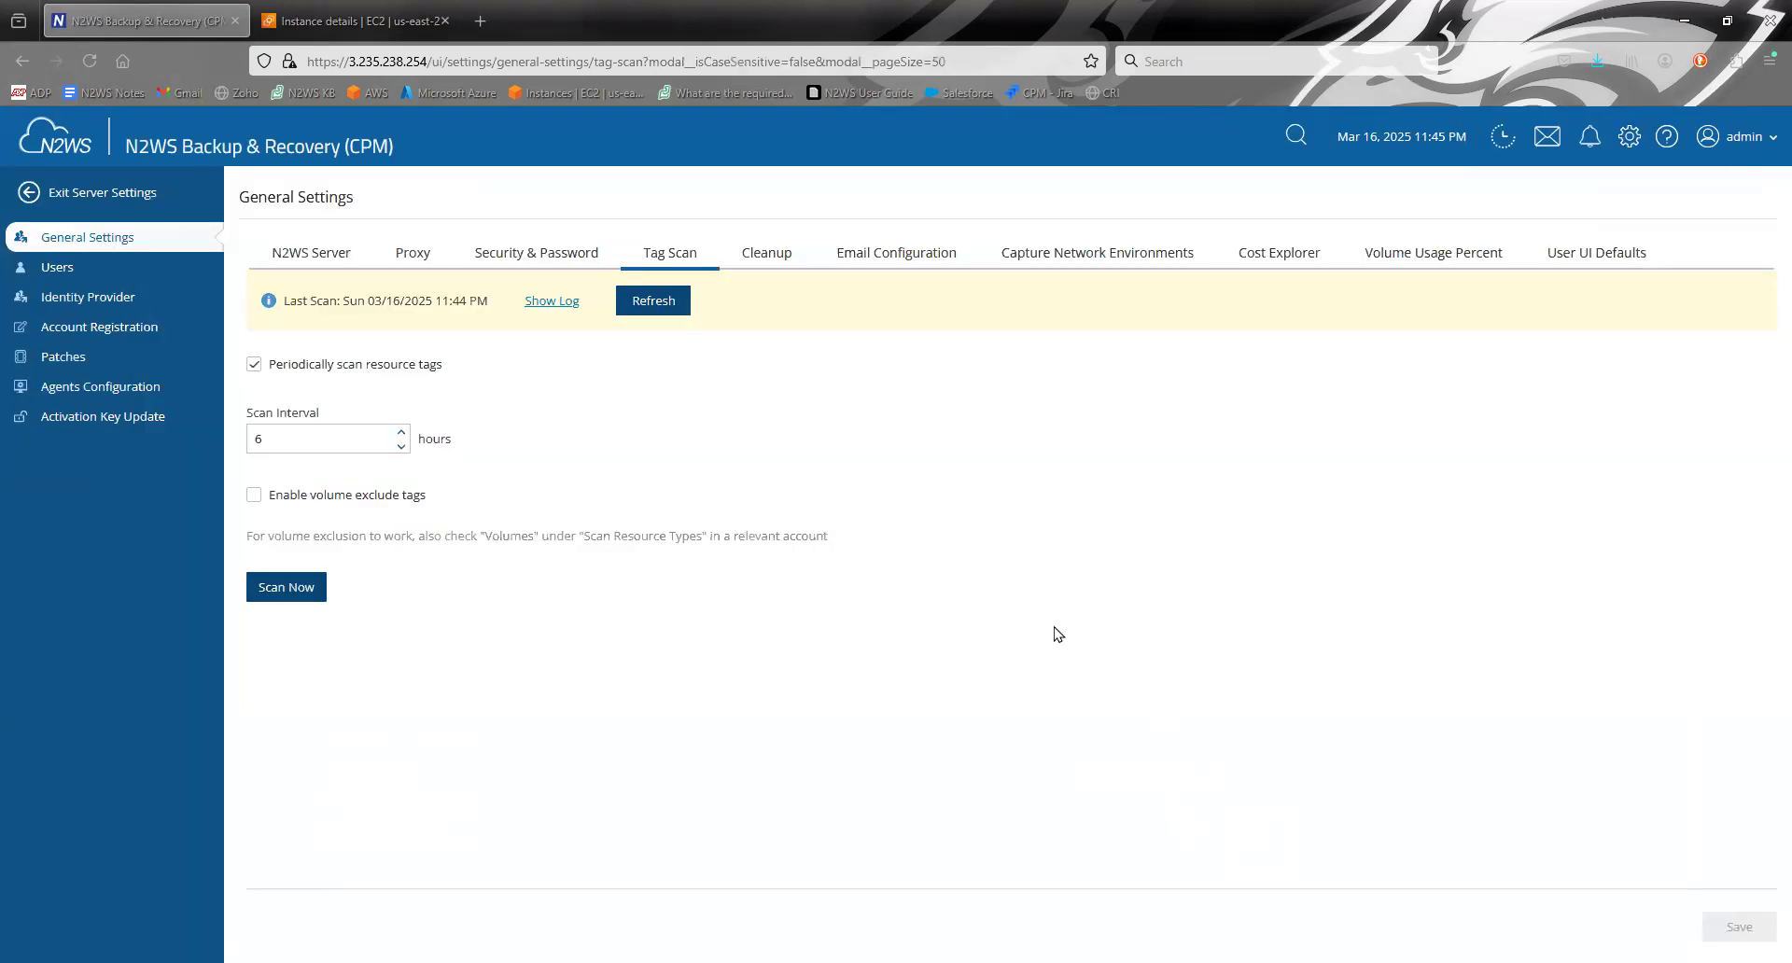
click(105, 191)
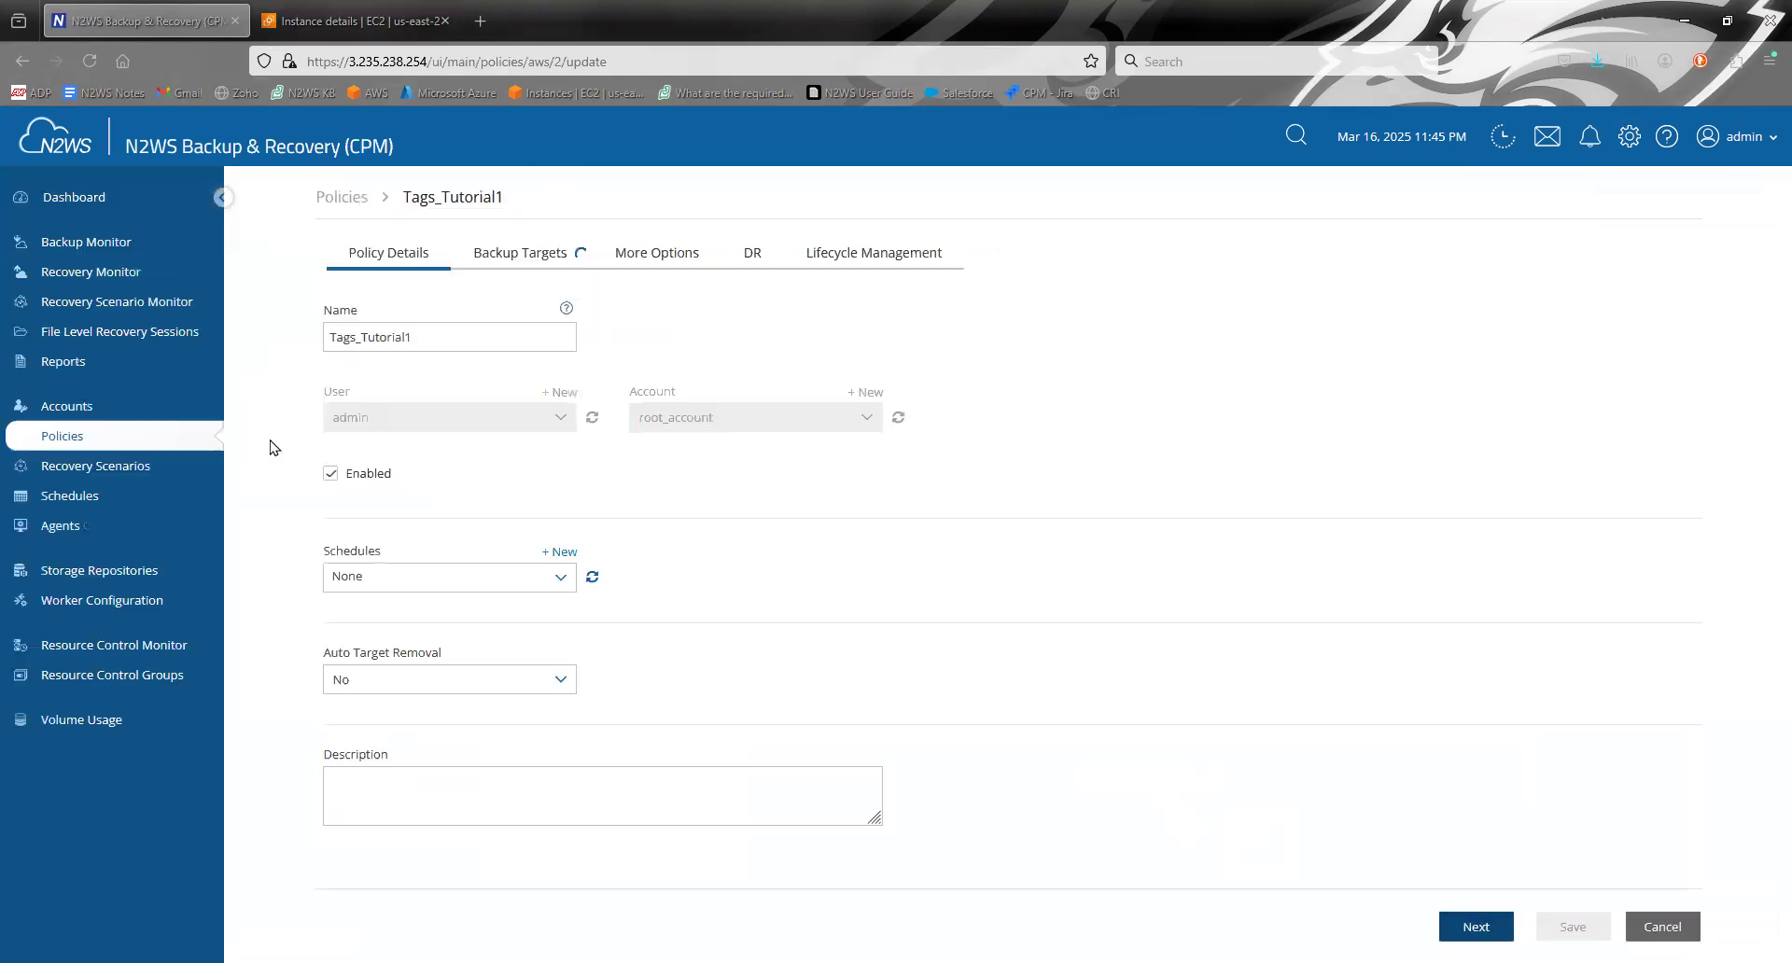
click(527, 258)
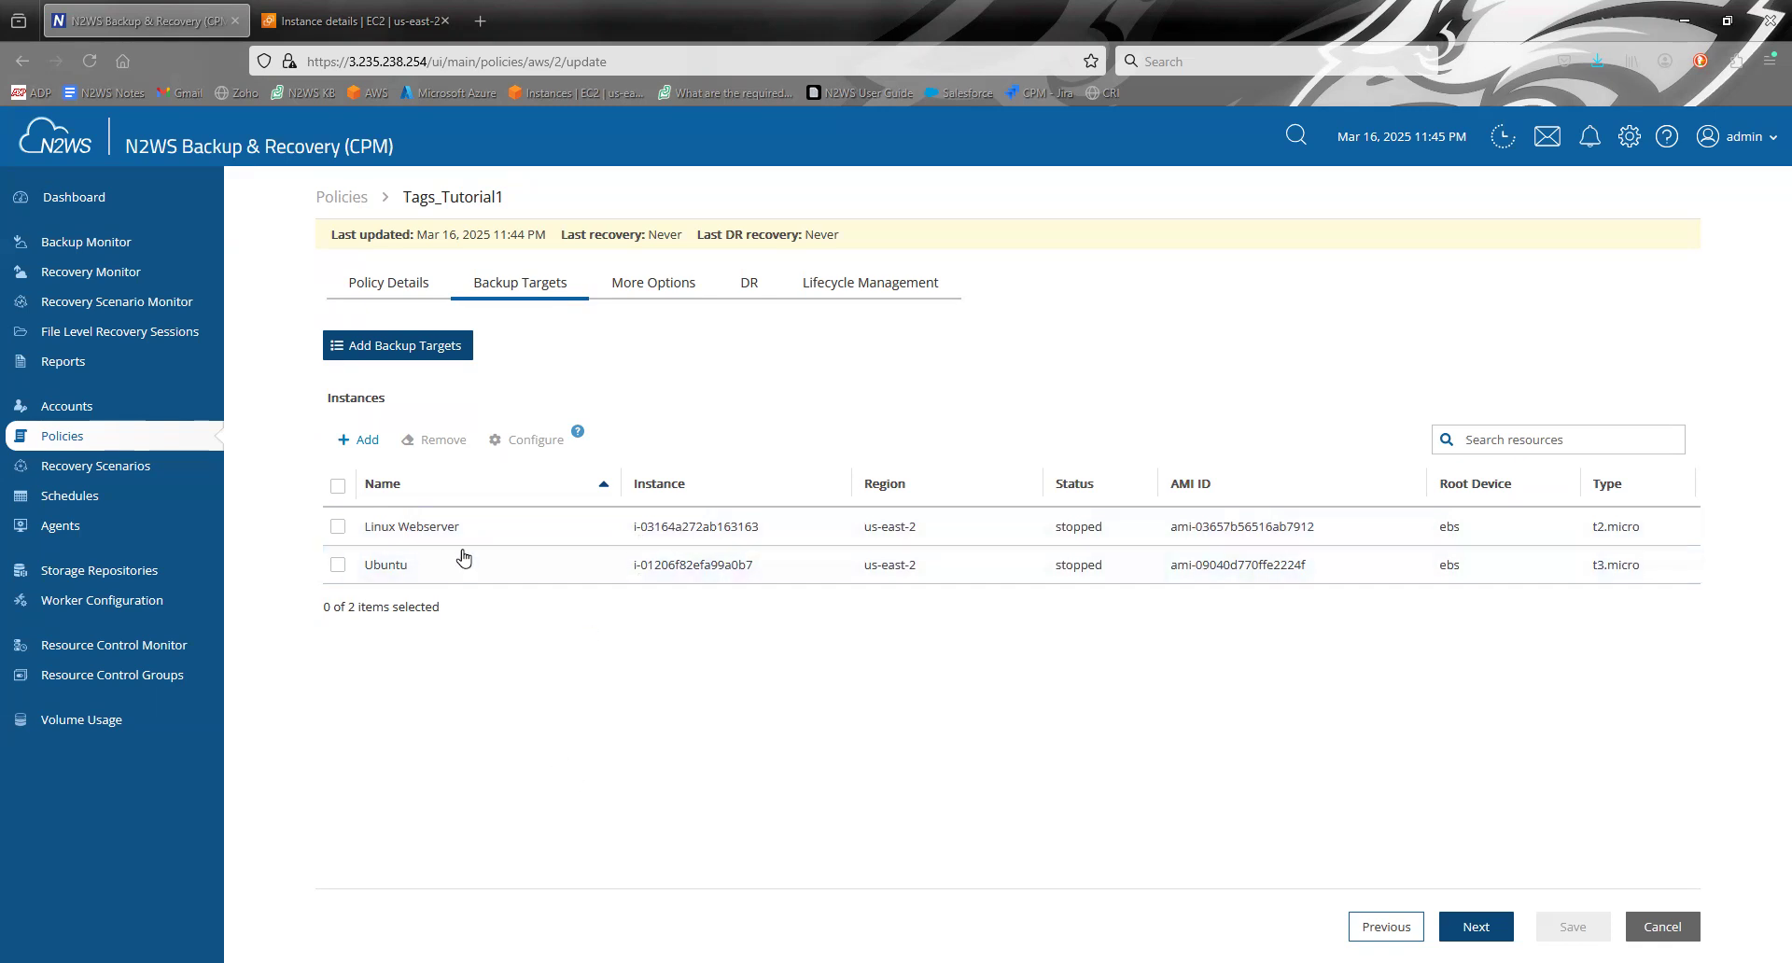
- Switch to the AWS EC2 console to examine the Linux Webserver instance's Environment tag, and return to N2WS
click(321, 9)
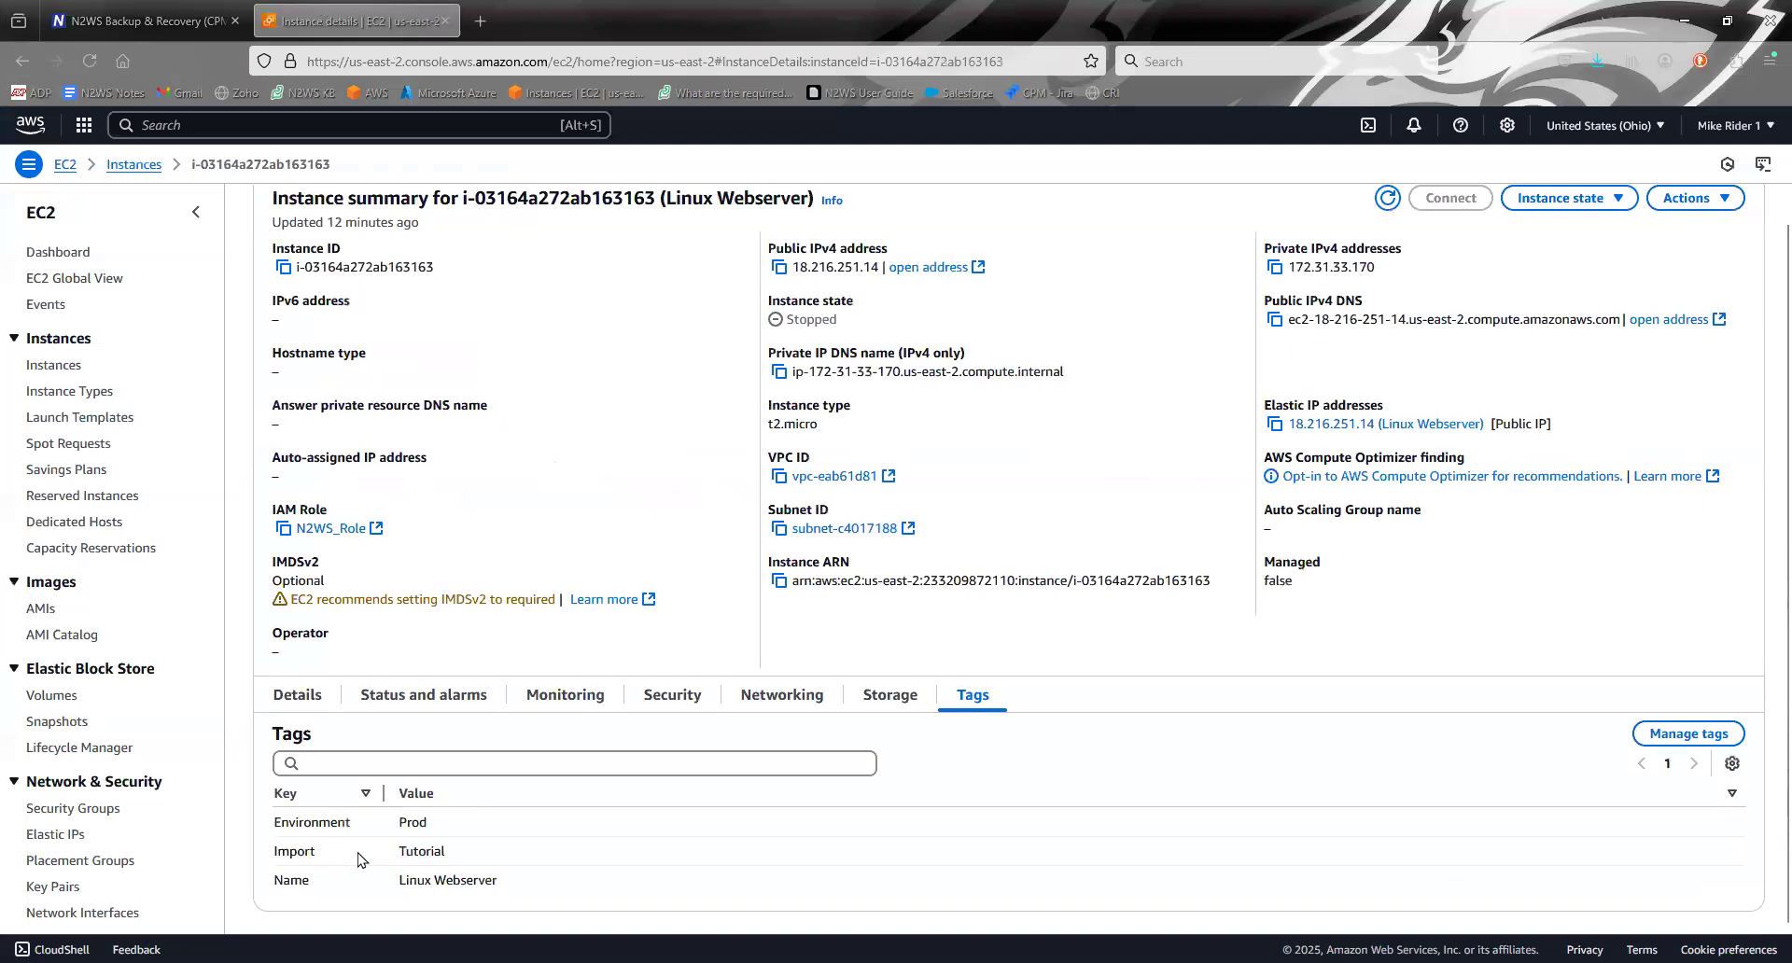
drag(271, 823, 452, 825)
click(598, 871)
click(148, 18)
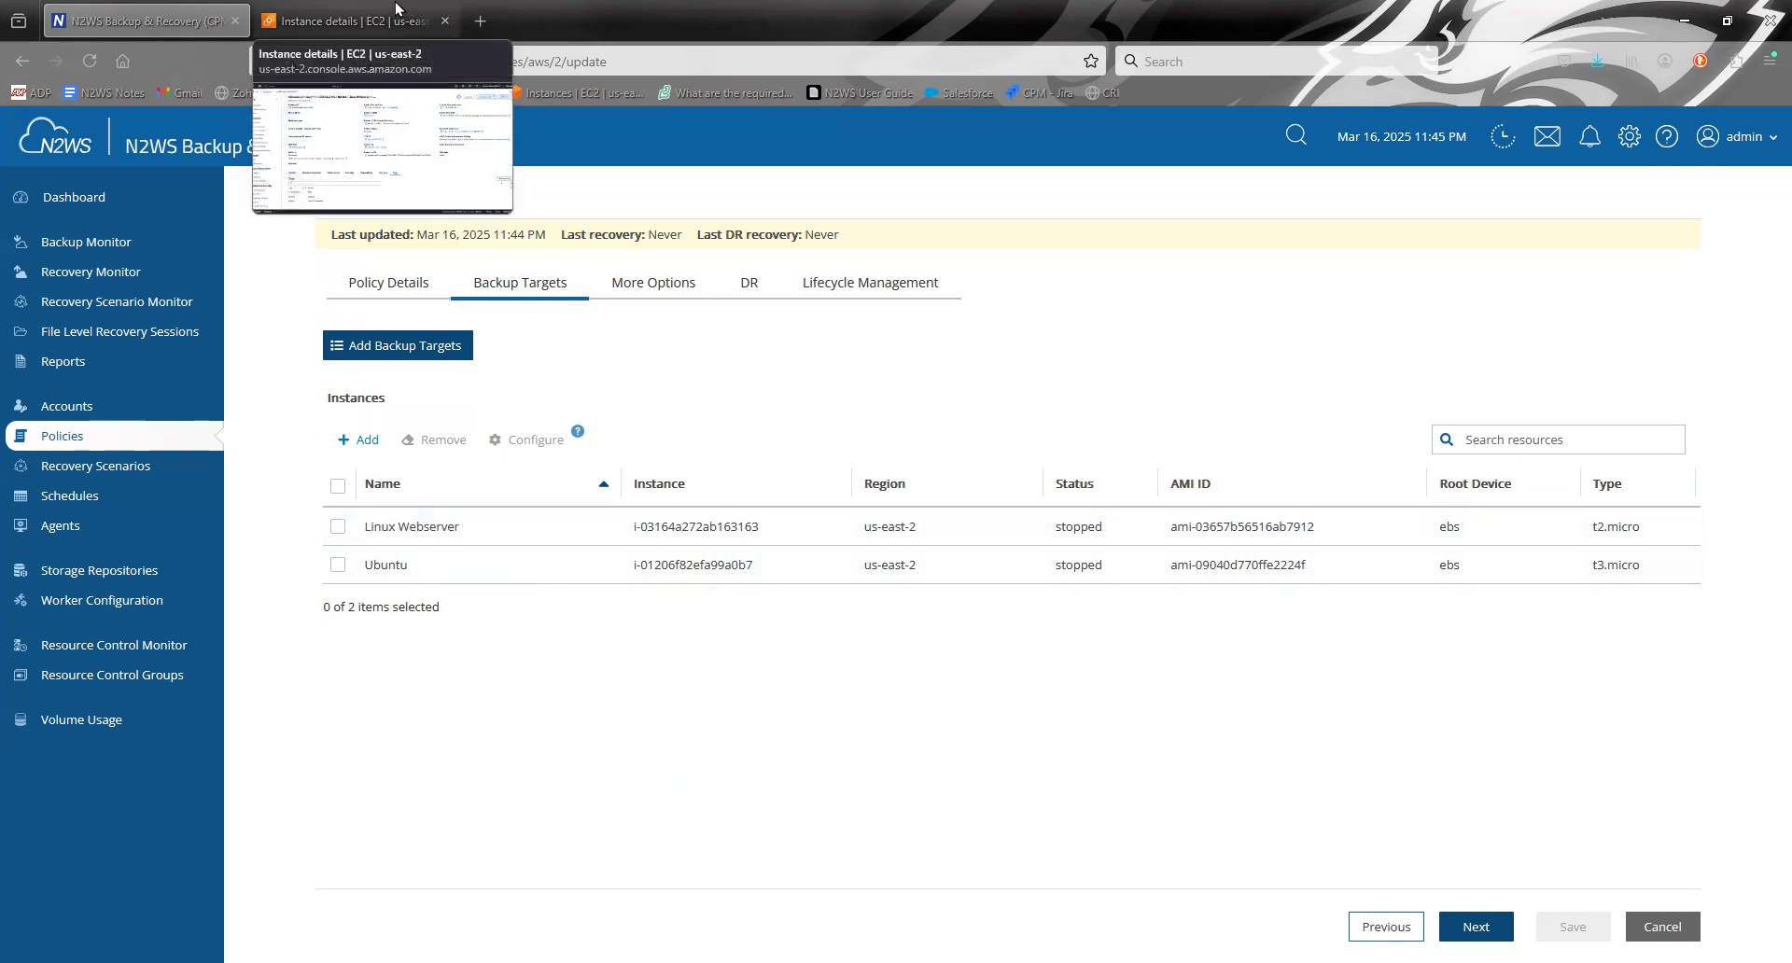
- Switch to the AWS EC2 console and open the Ubuntu instance's details to view its tags
click(359, 21)
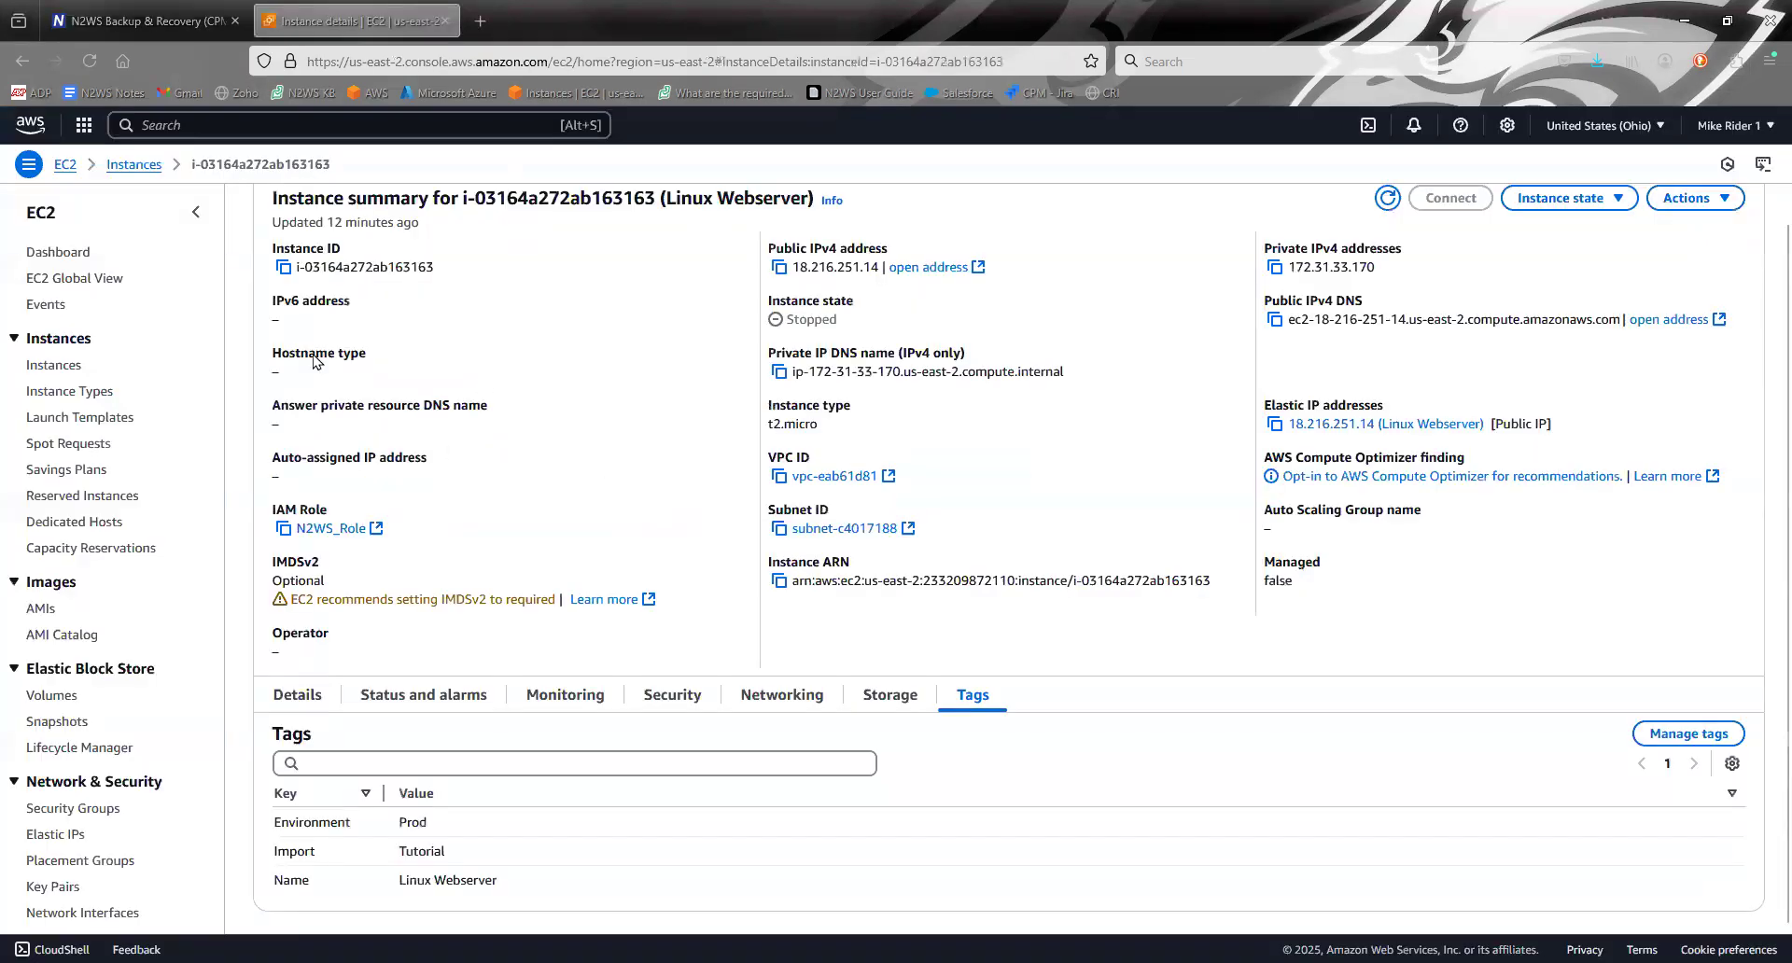
click(65, 367)
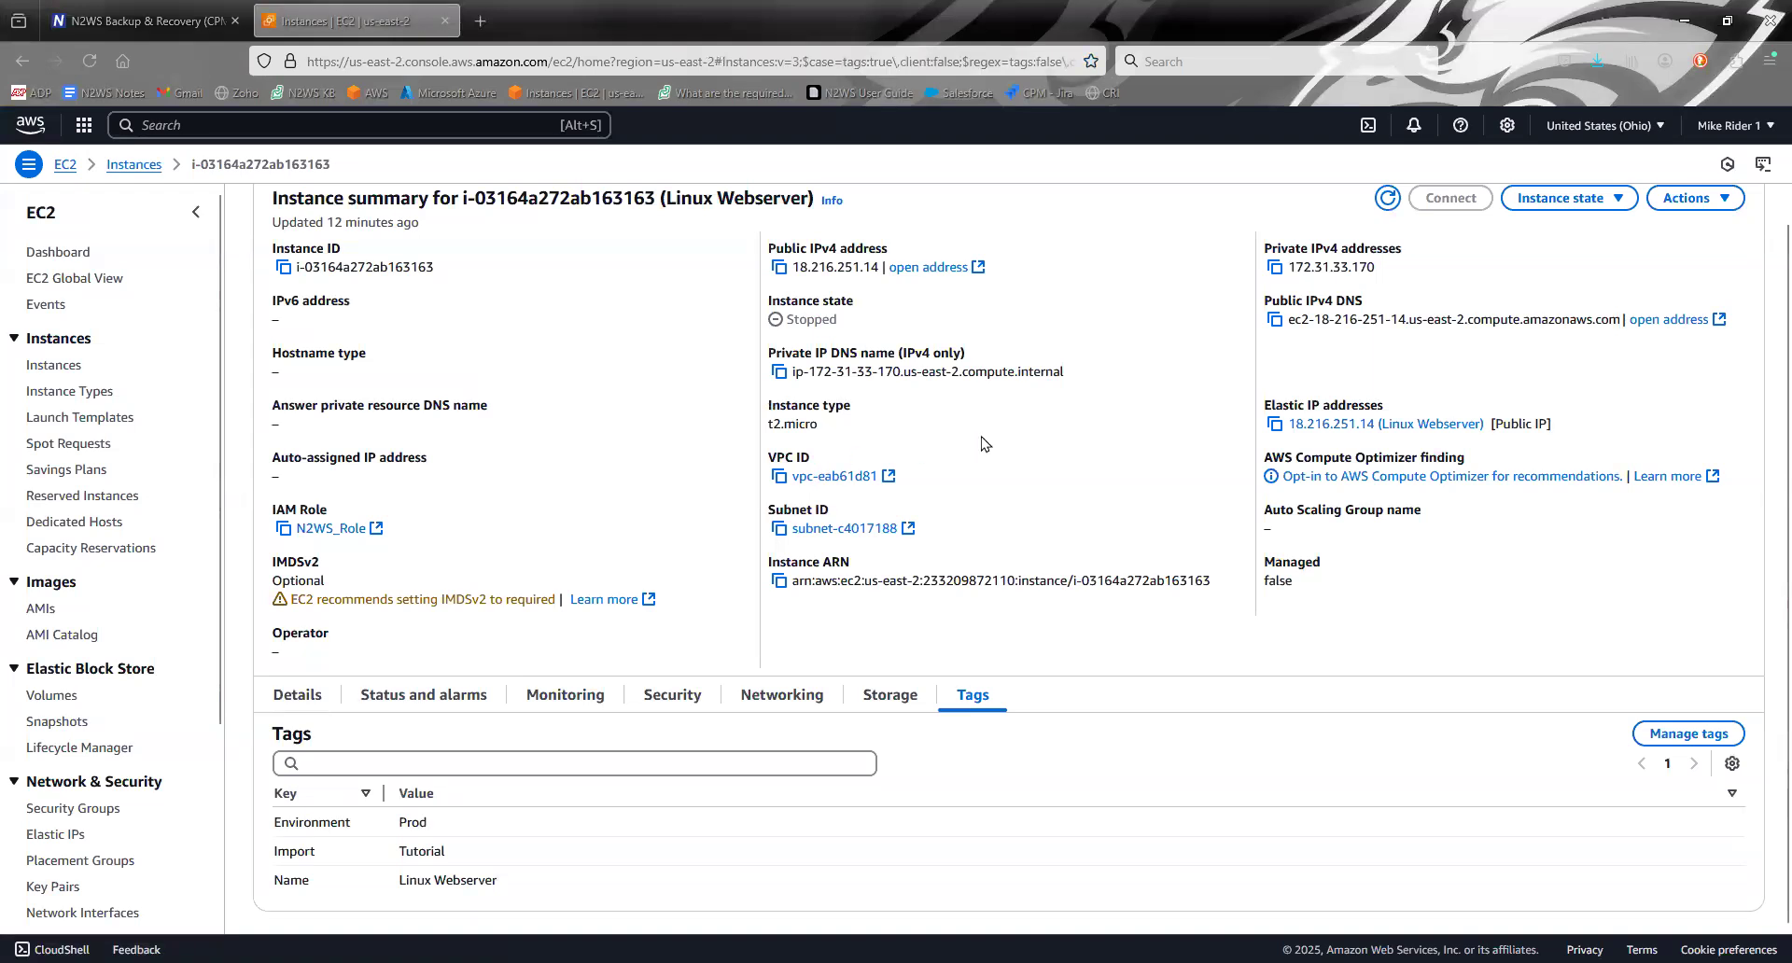
click(252, 334)
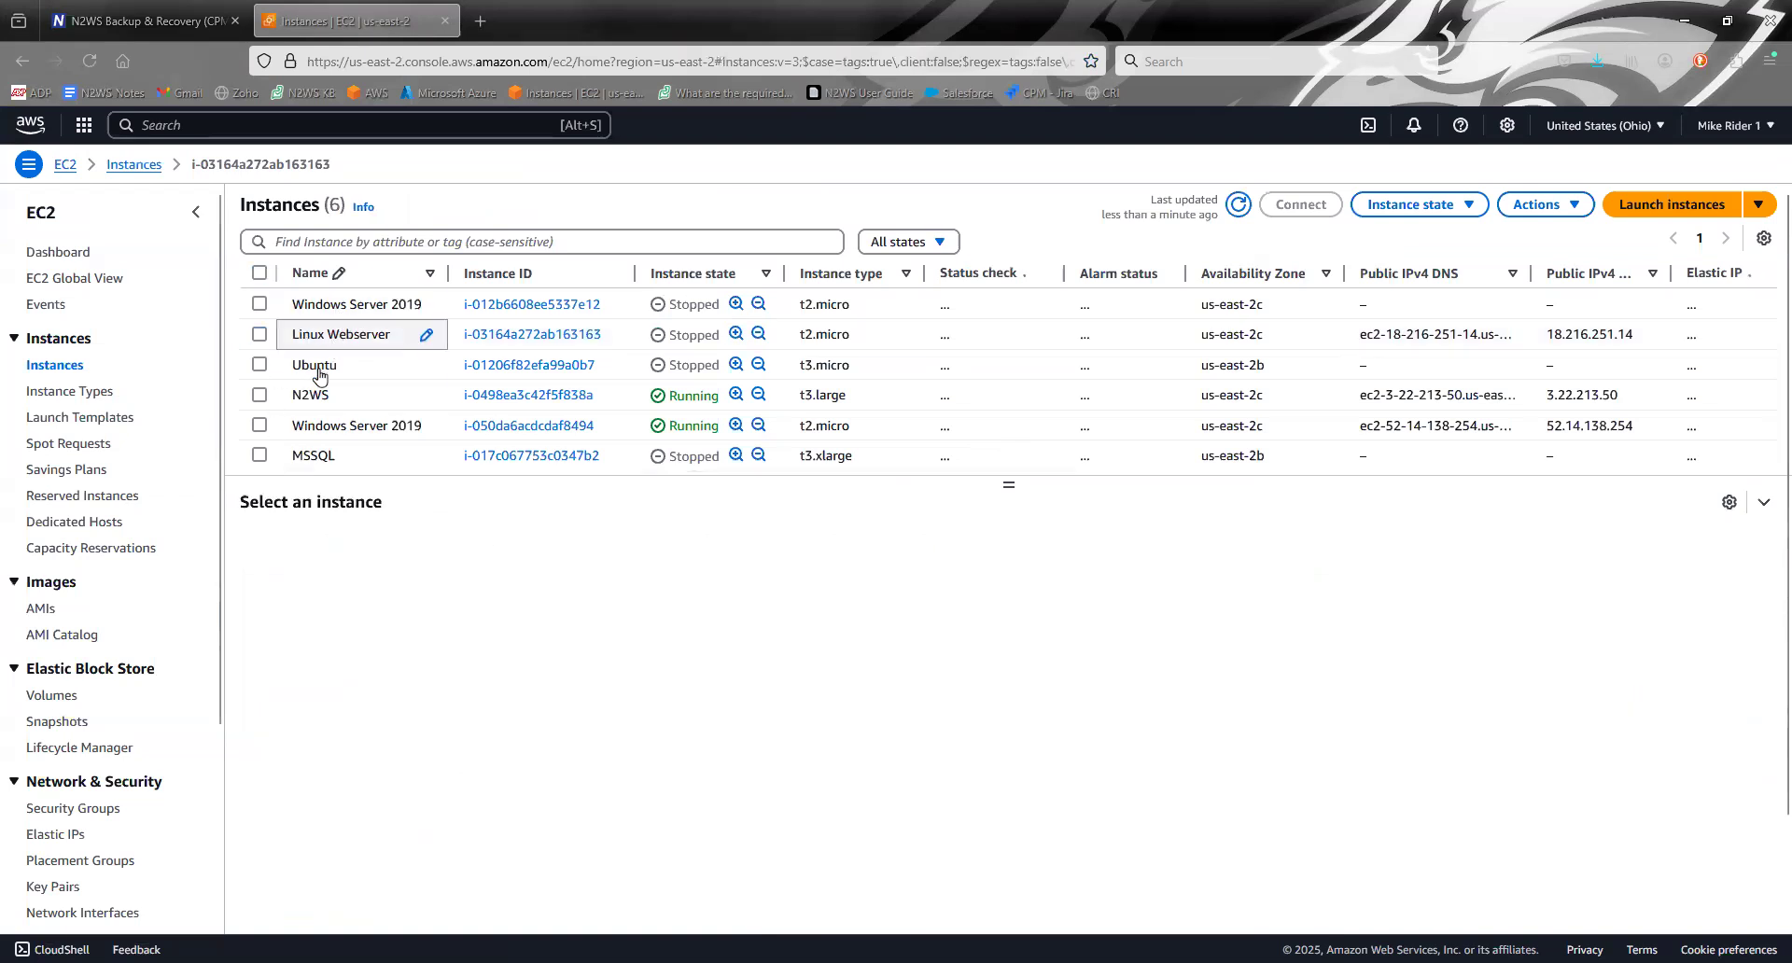
click(491, 365)
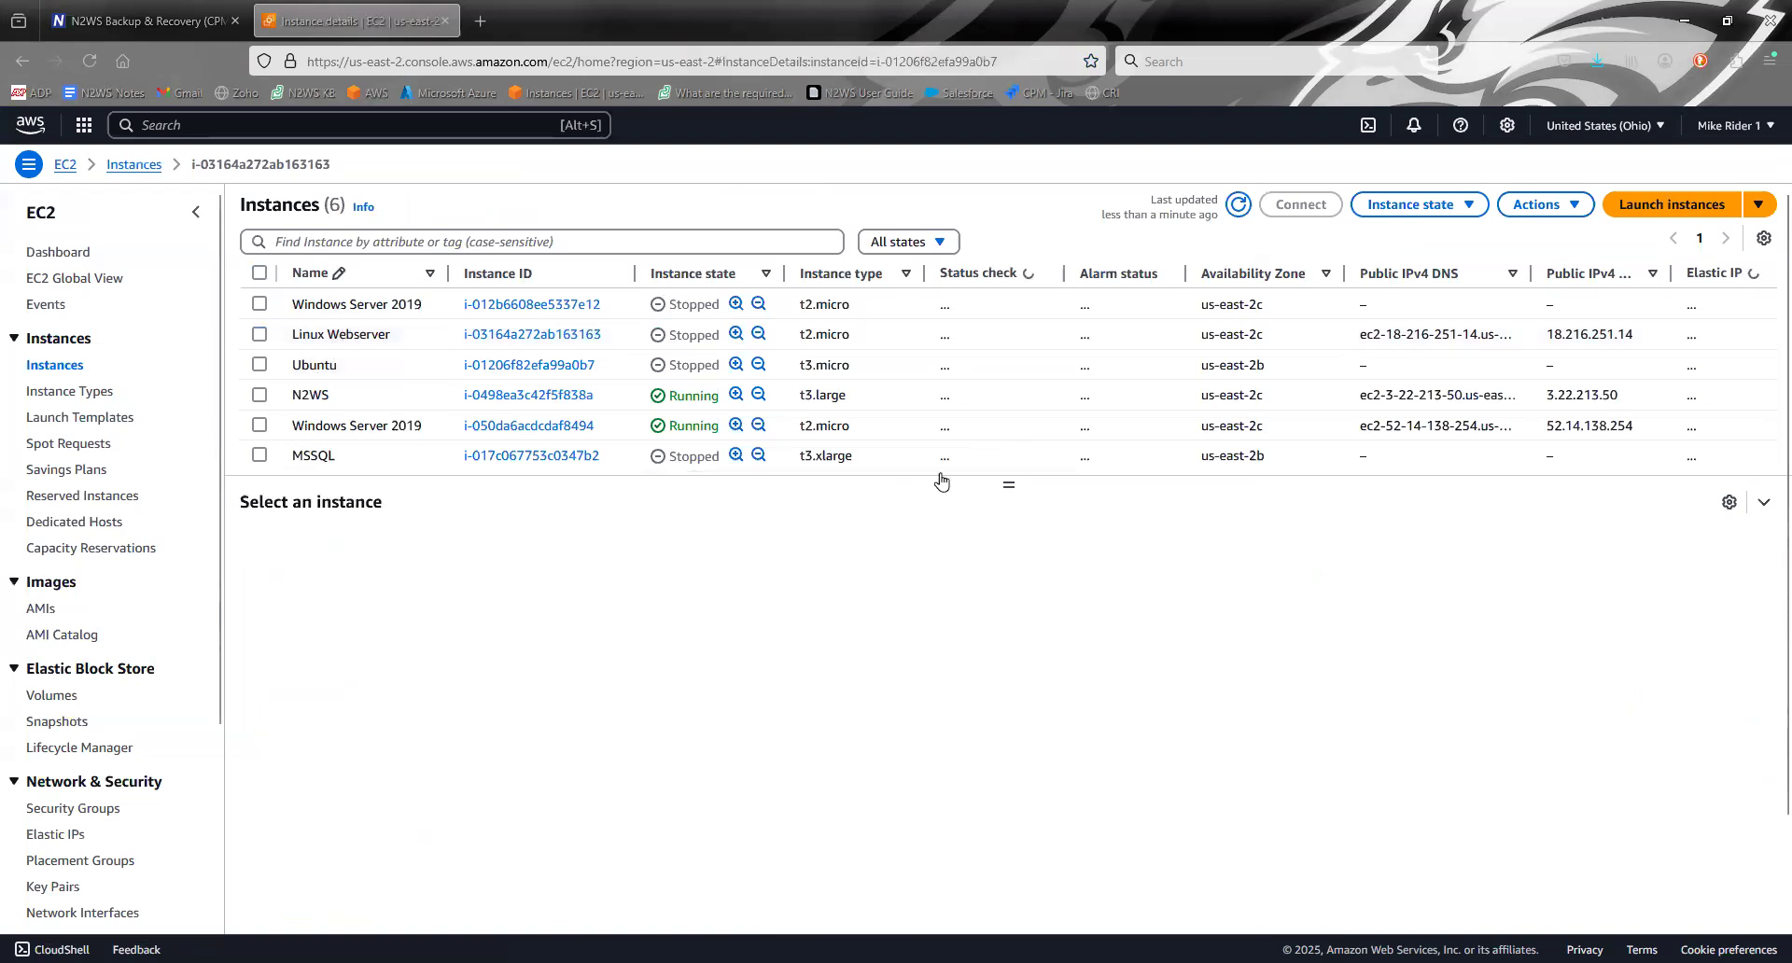
click(145, 21)
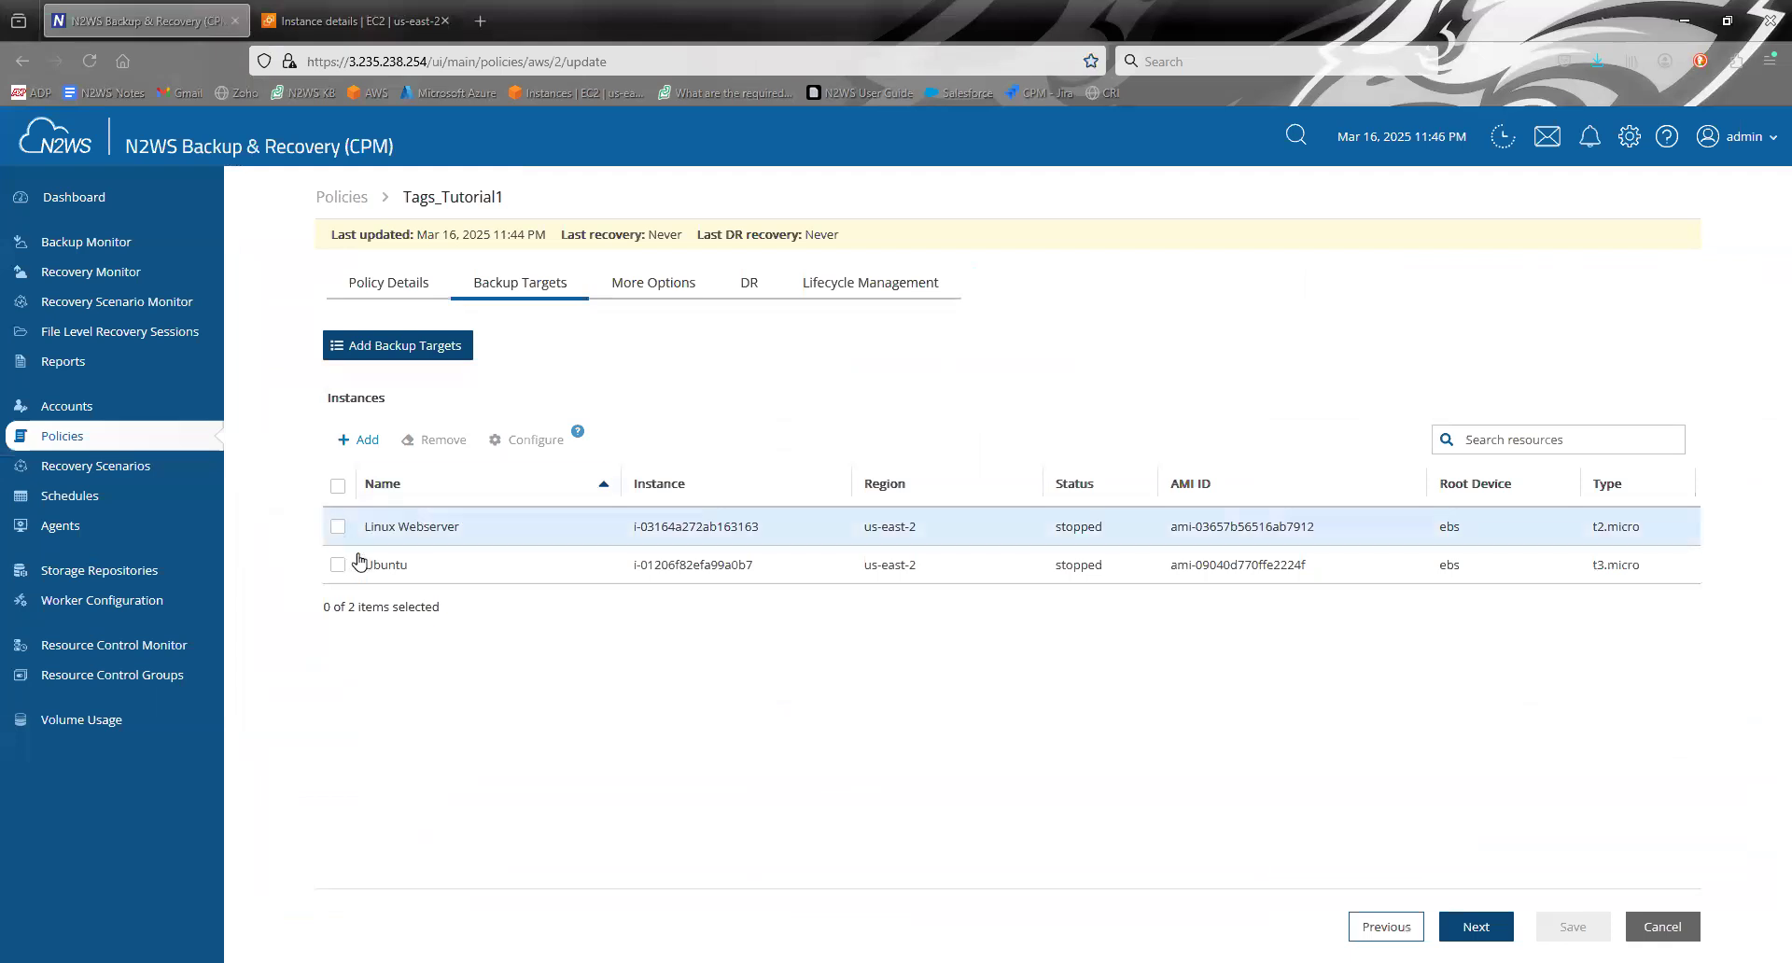
click(355, 20)
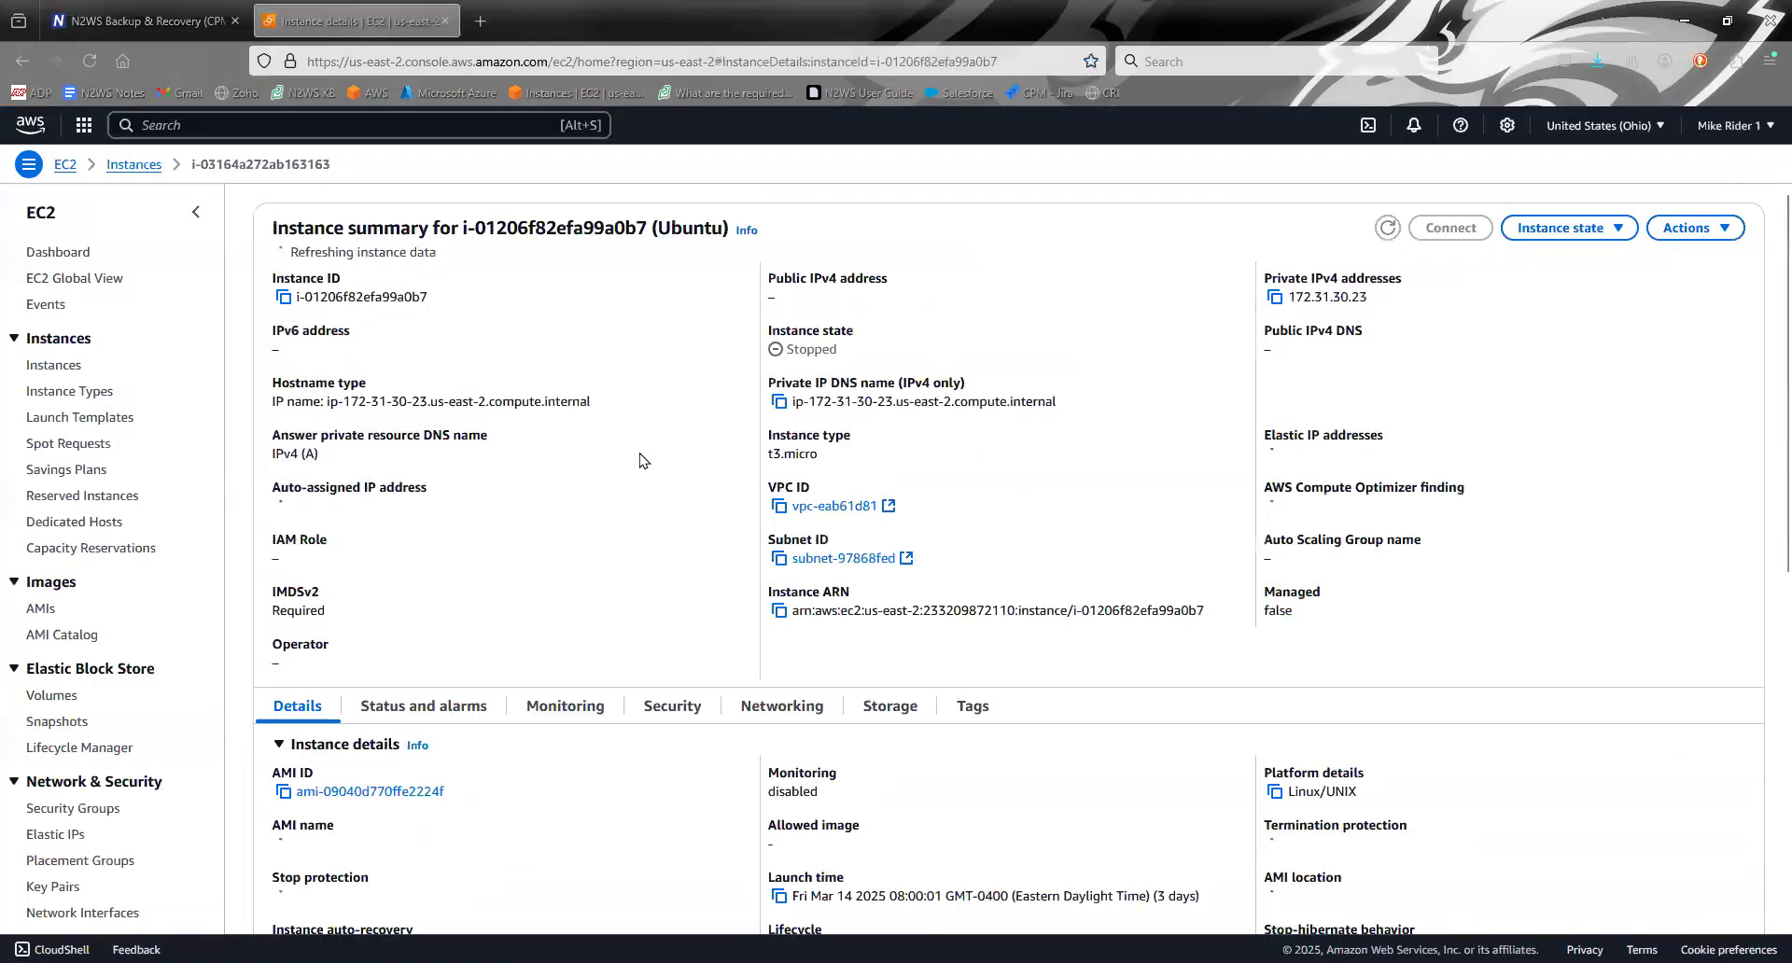
scroll(651, 464, down, 2)
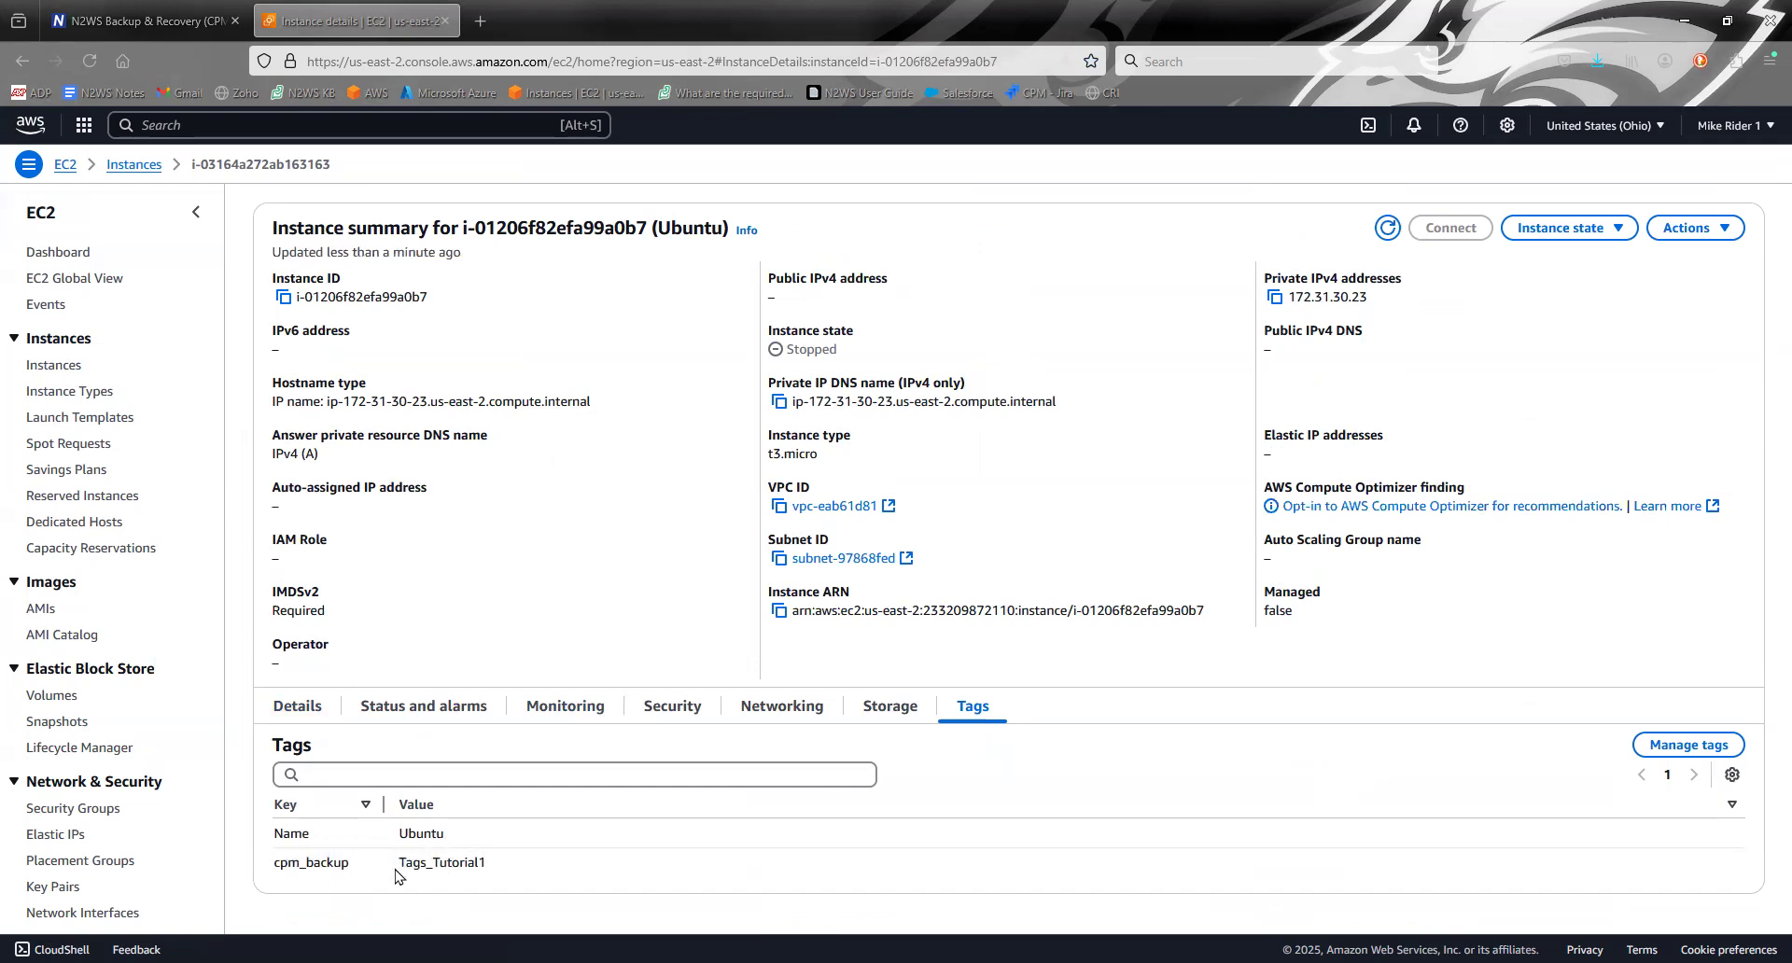
- Examine the key and value of the cpm_backup tag on the Ubuntu instance
drag(271, 866, 513, 867)
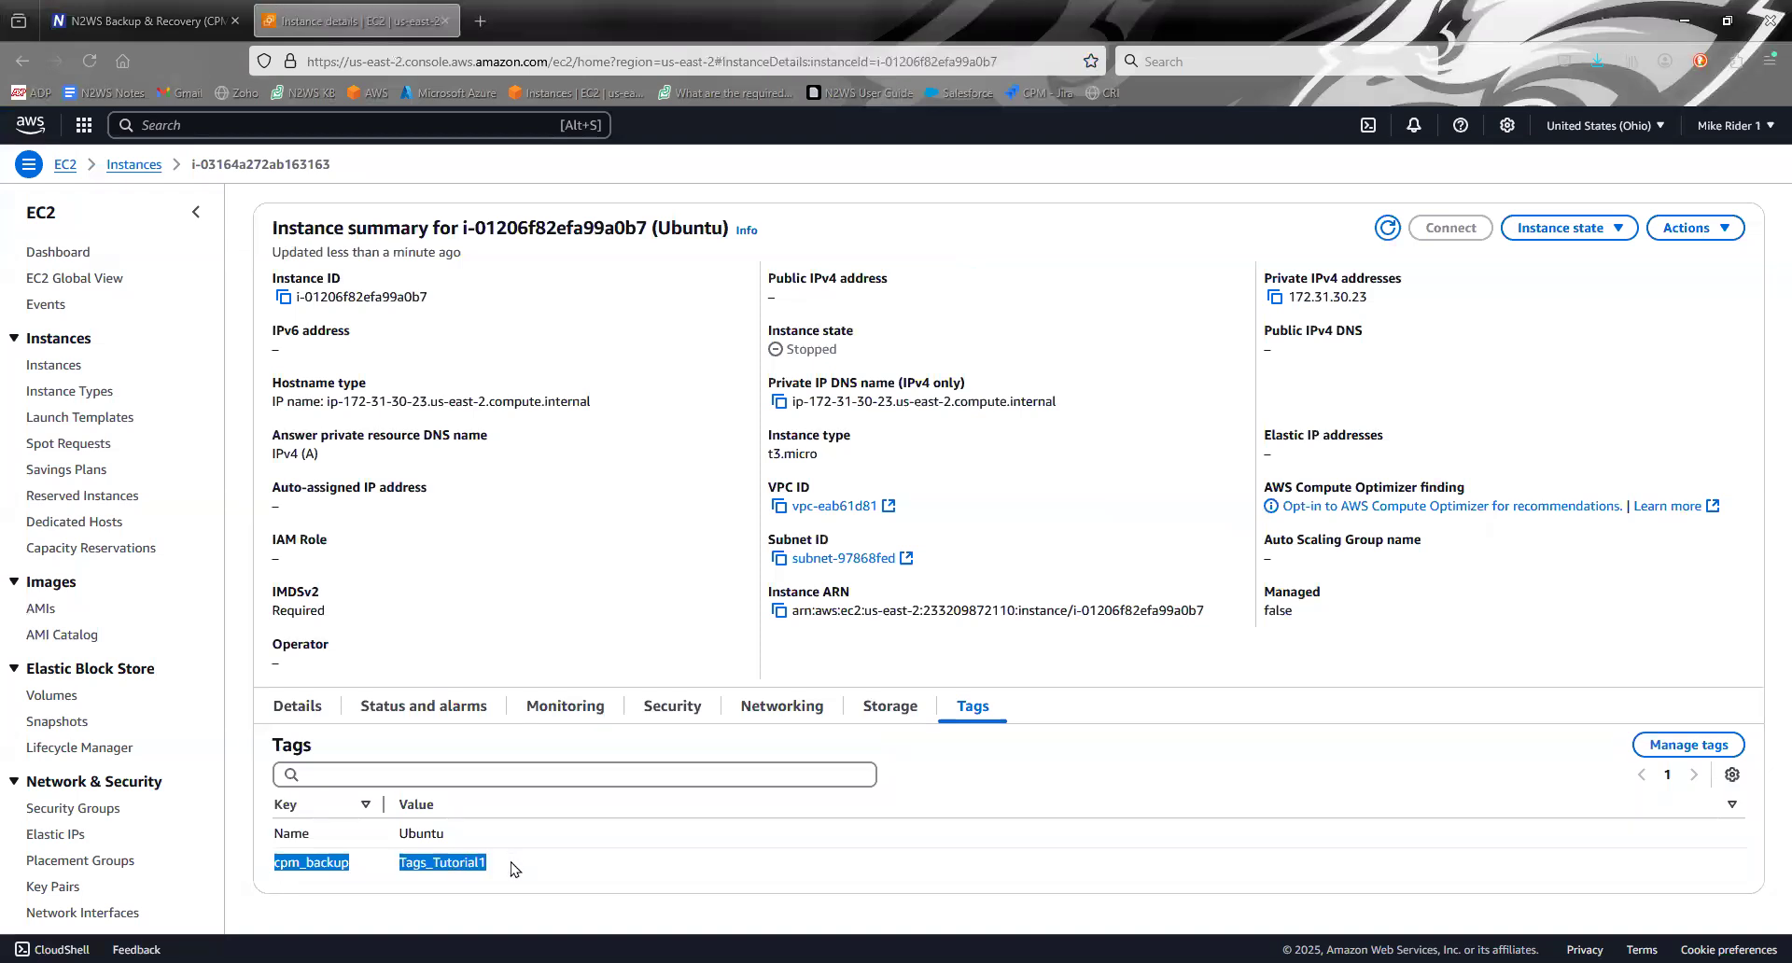
click(515, 869)
drag(275, 864, 351, 864)
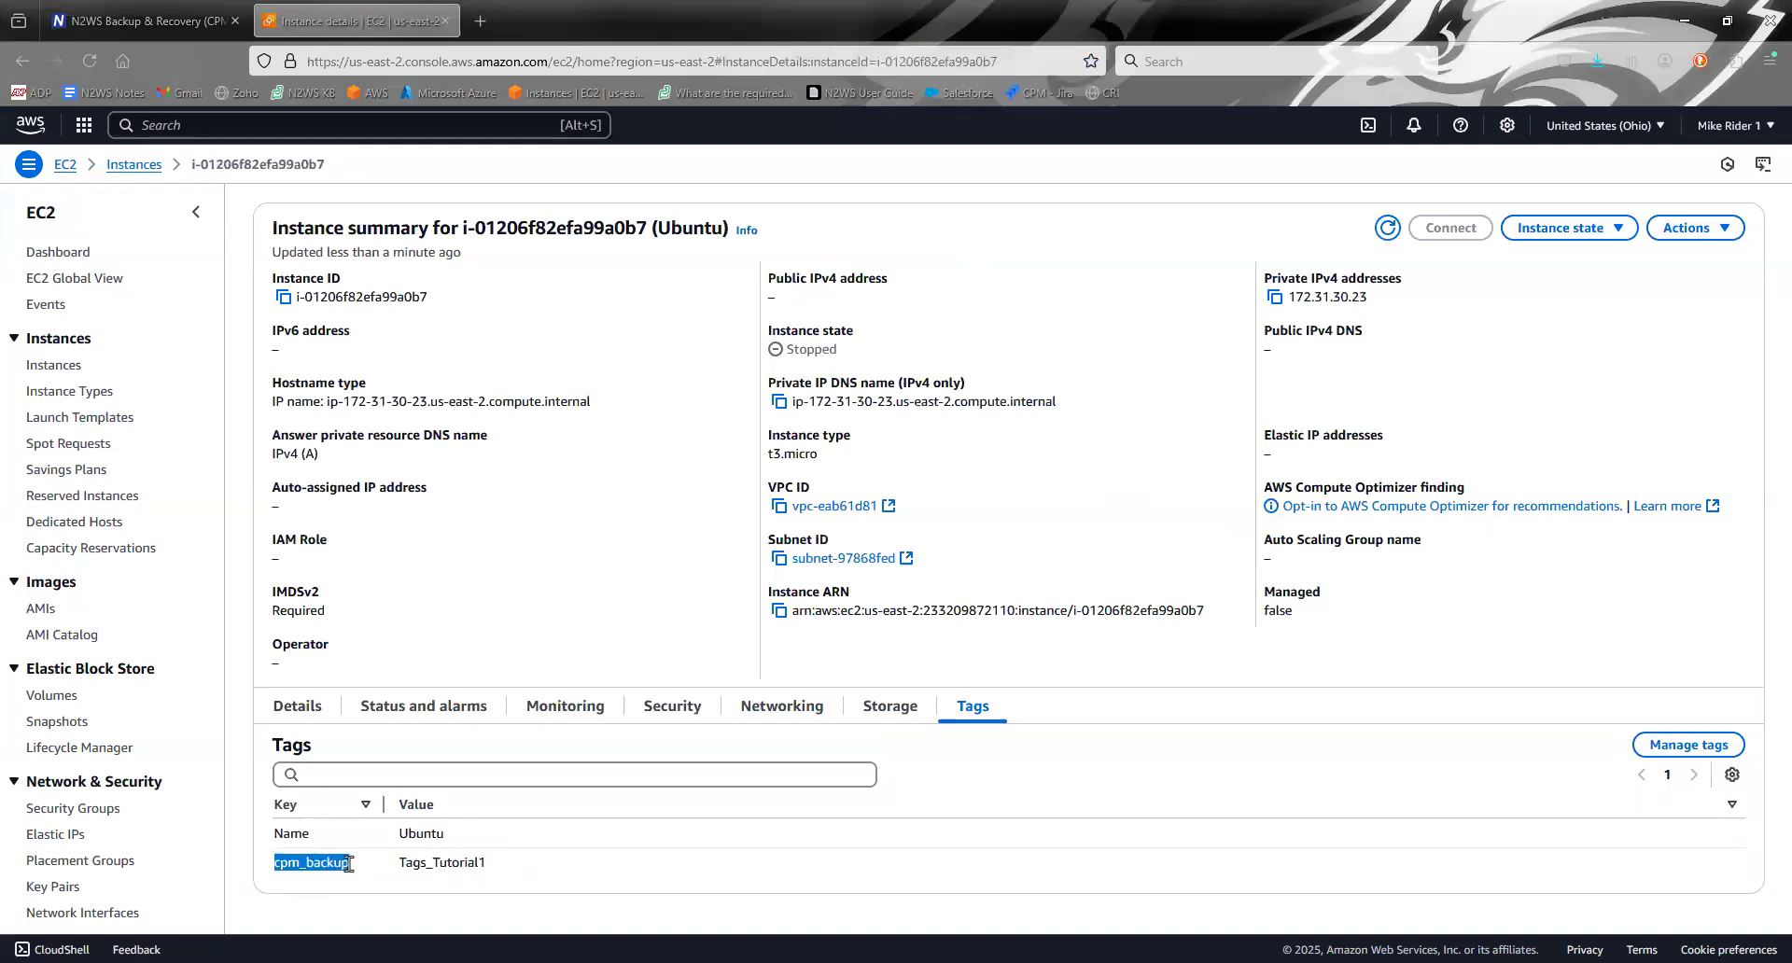
click(303, 868)
drag(276, 868, 499, 866)
click(359, 868)
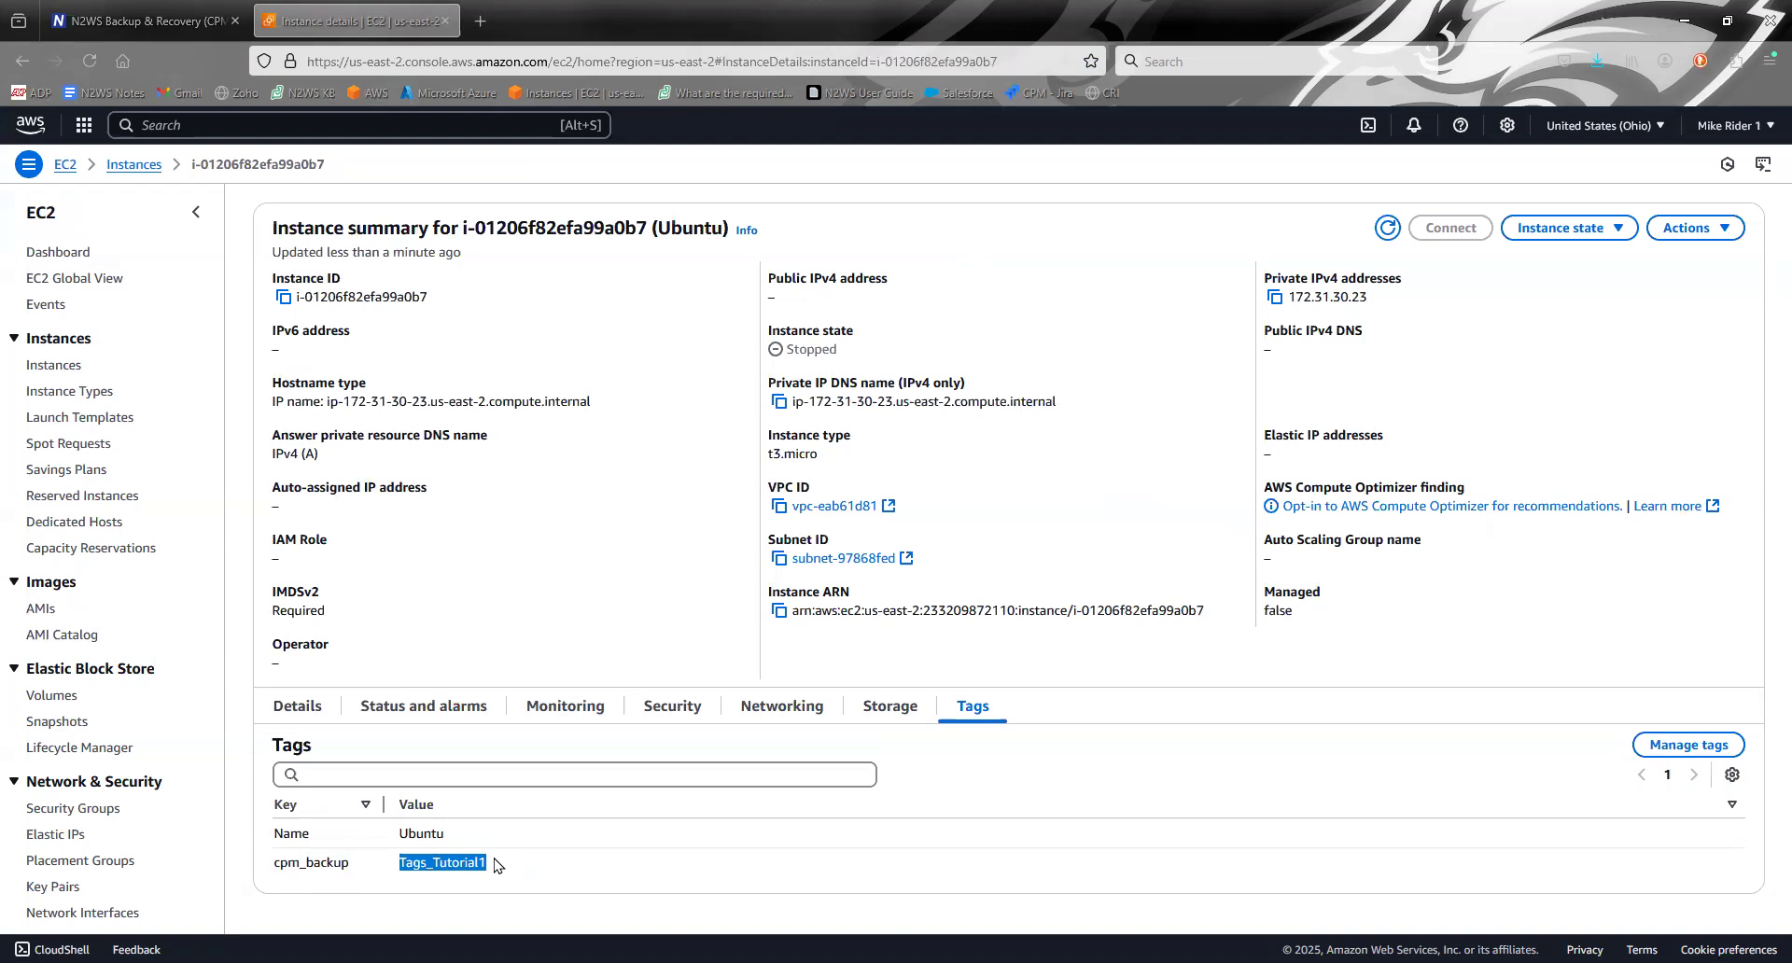
click(500, 866)
- Compare the policy name in N2WS with the value of the Ubuntu instance's cpm_backup tag in the EC2 console
click(183, 11)
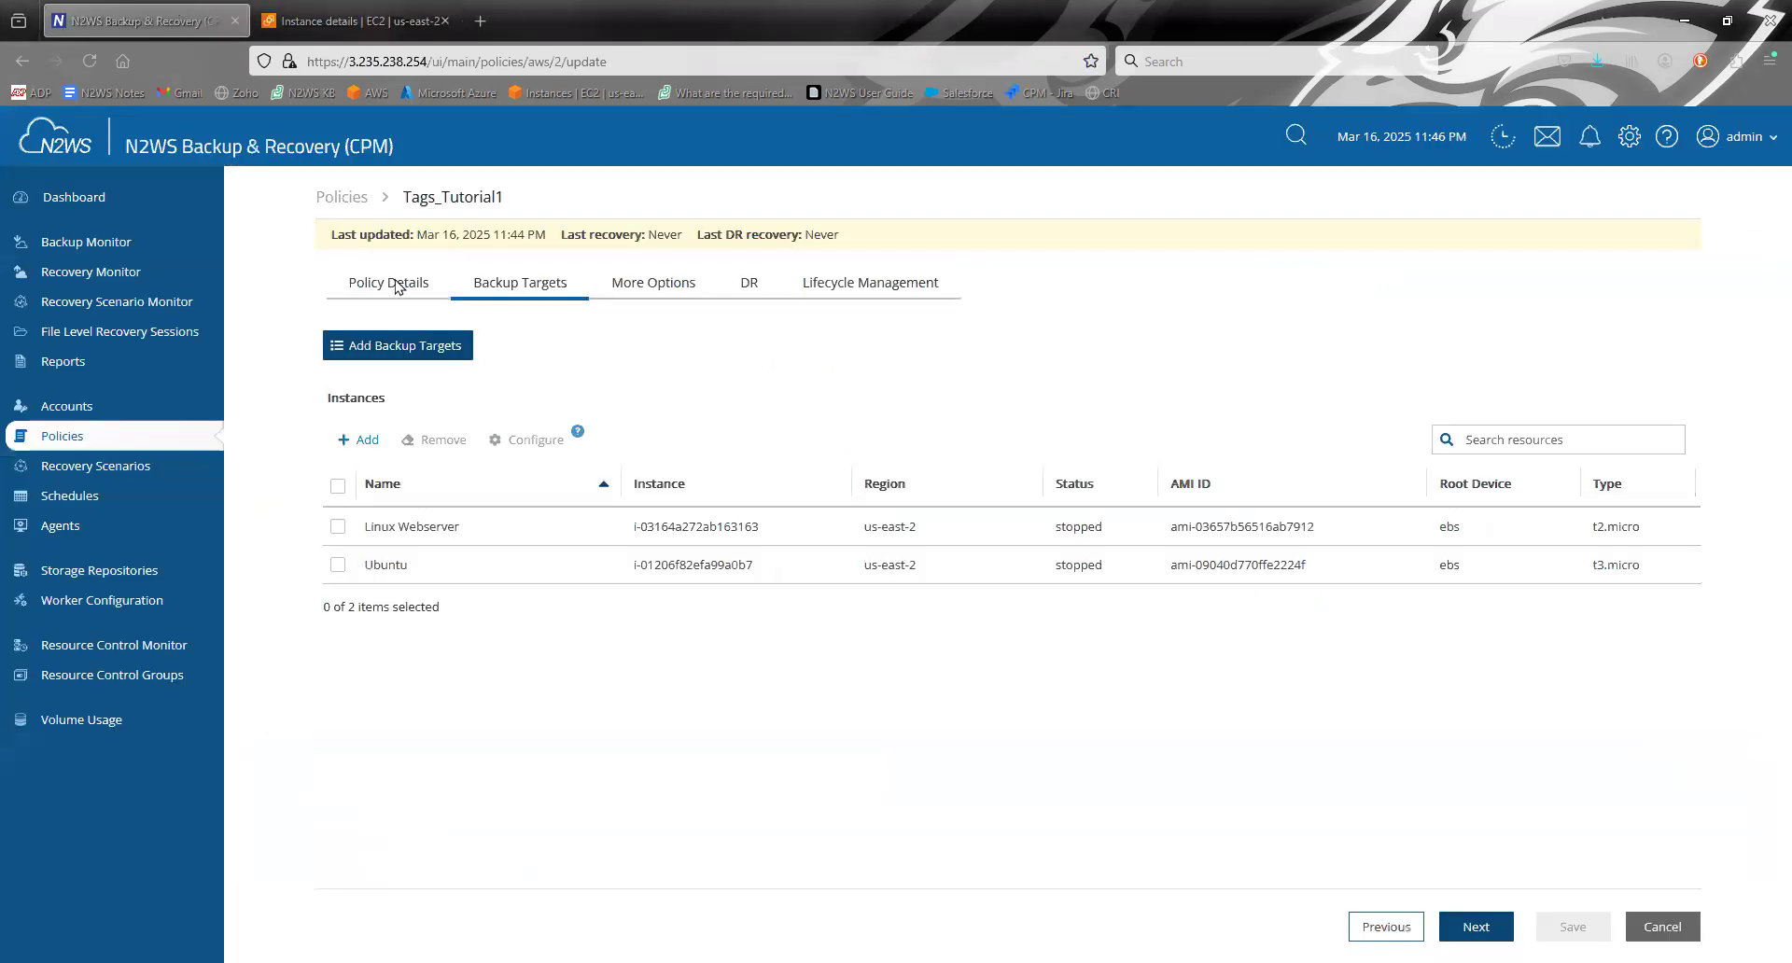
drag(408, 194, 566, 206)
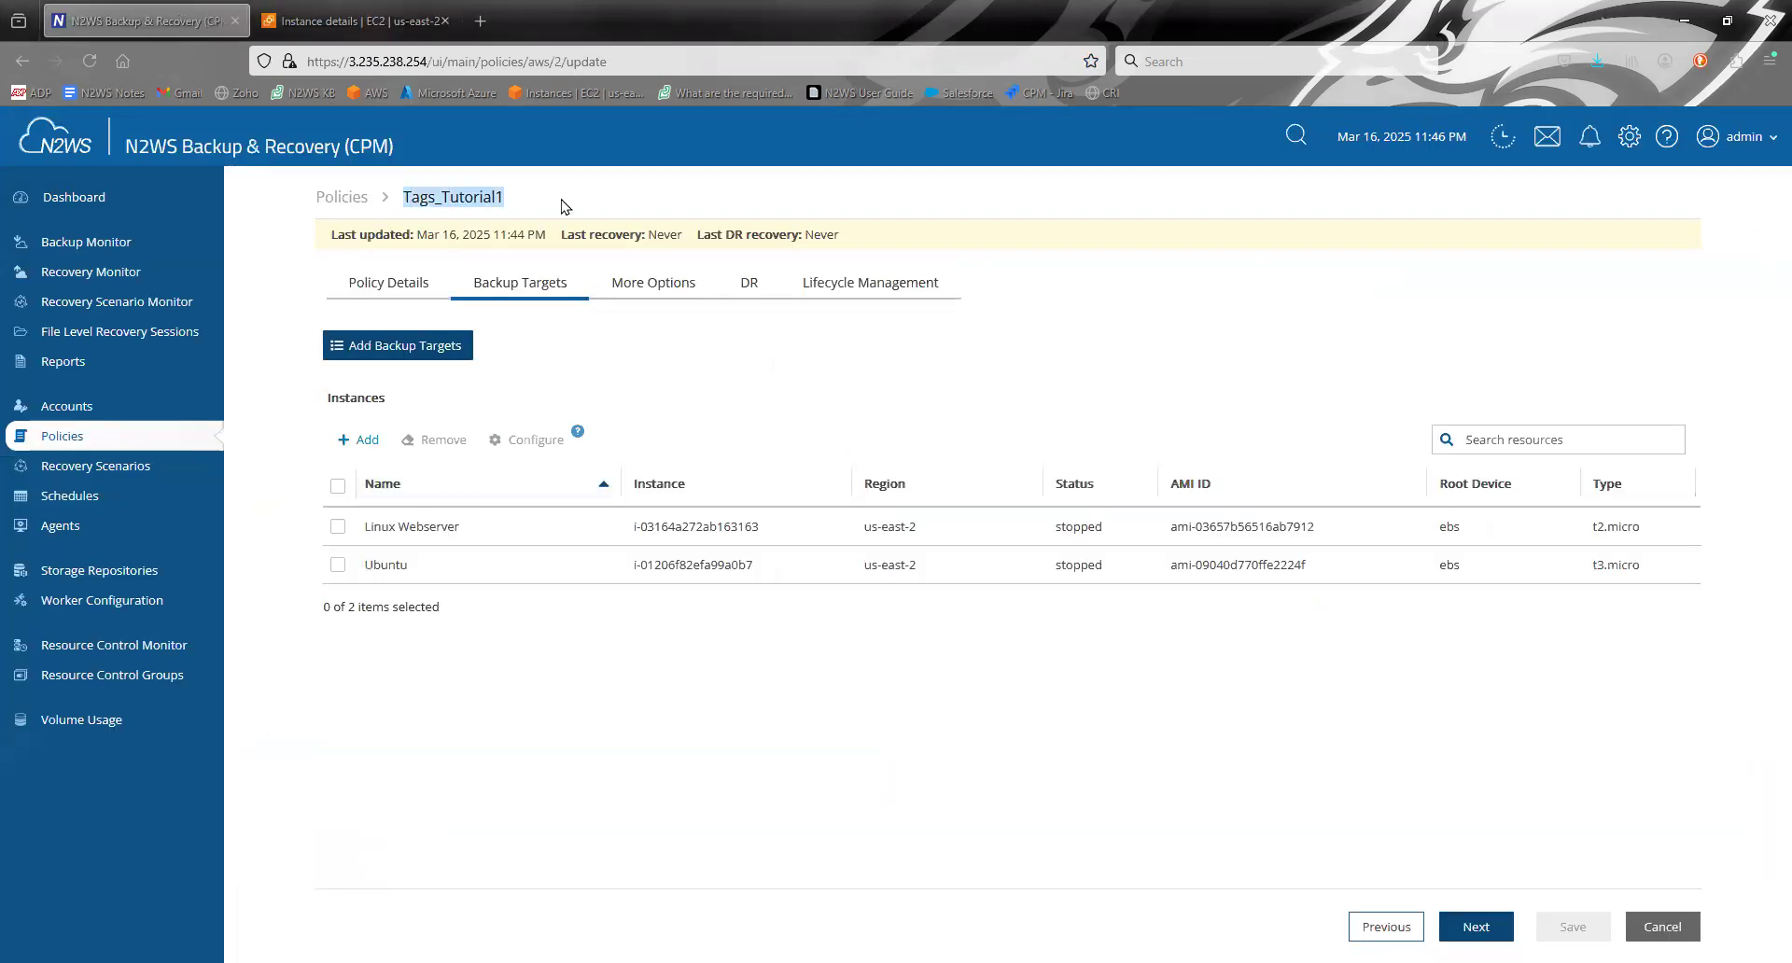
click(360, 20)
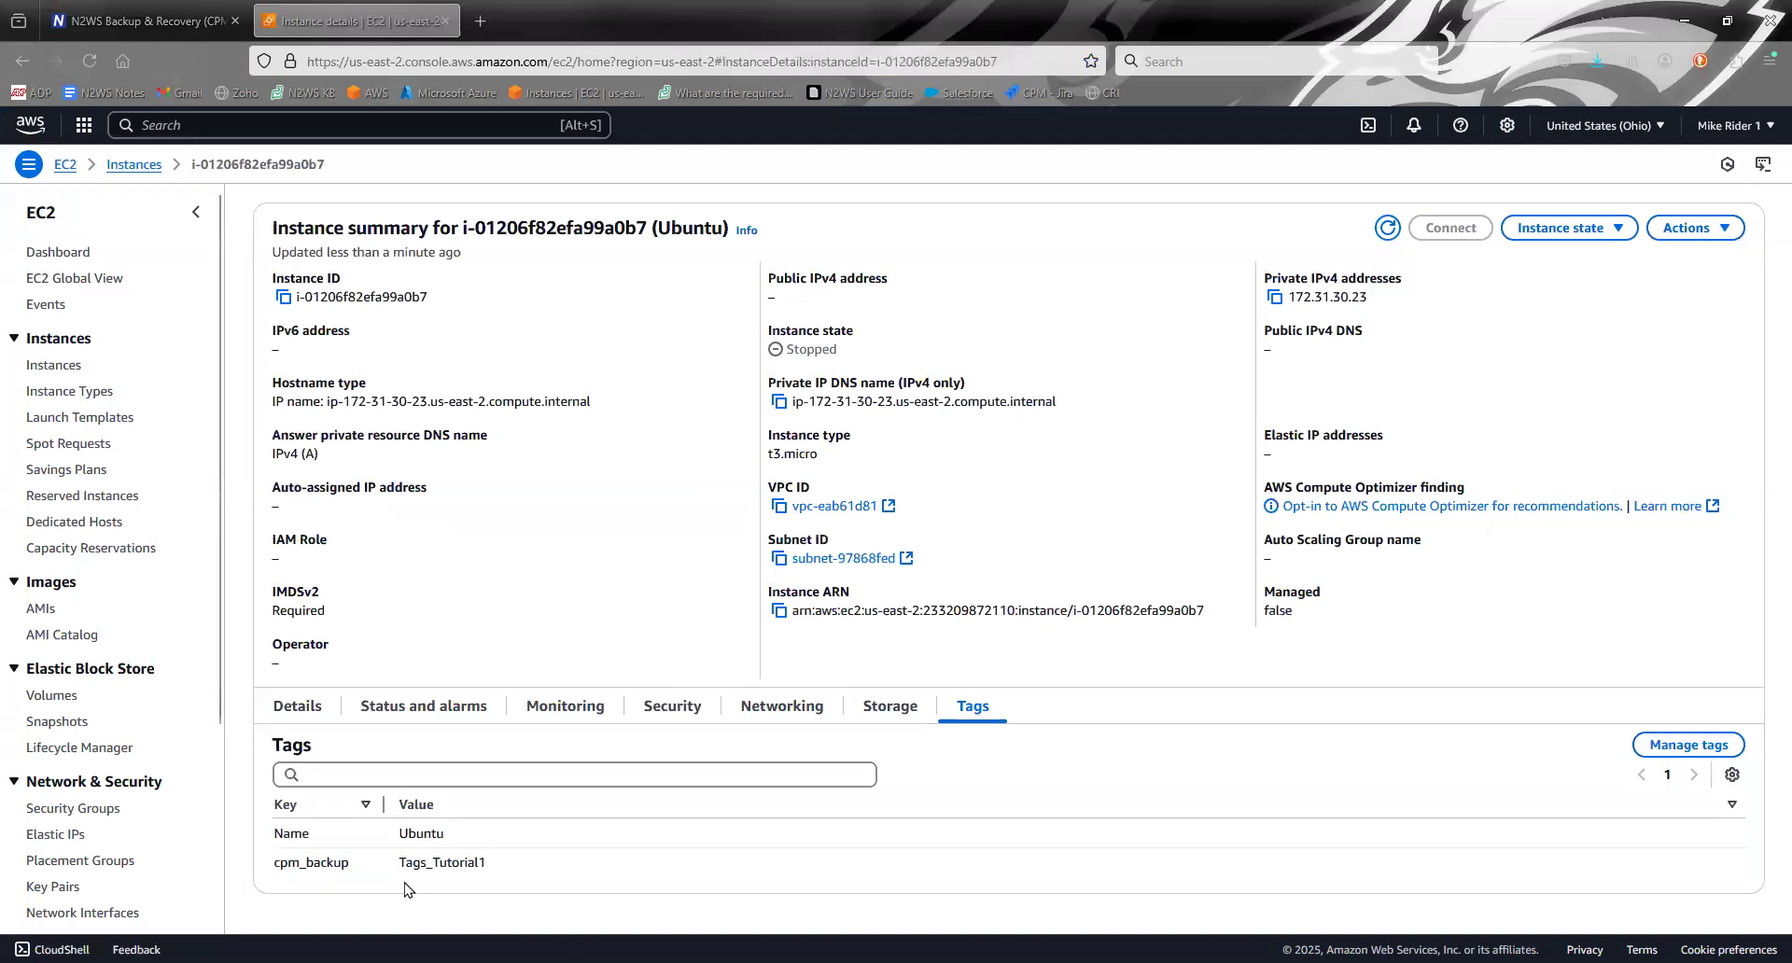
drag(402, 861, 495, 859)
click(495, 858)
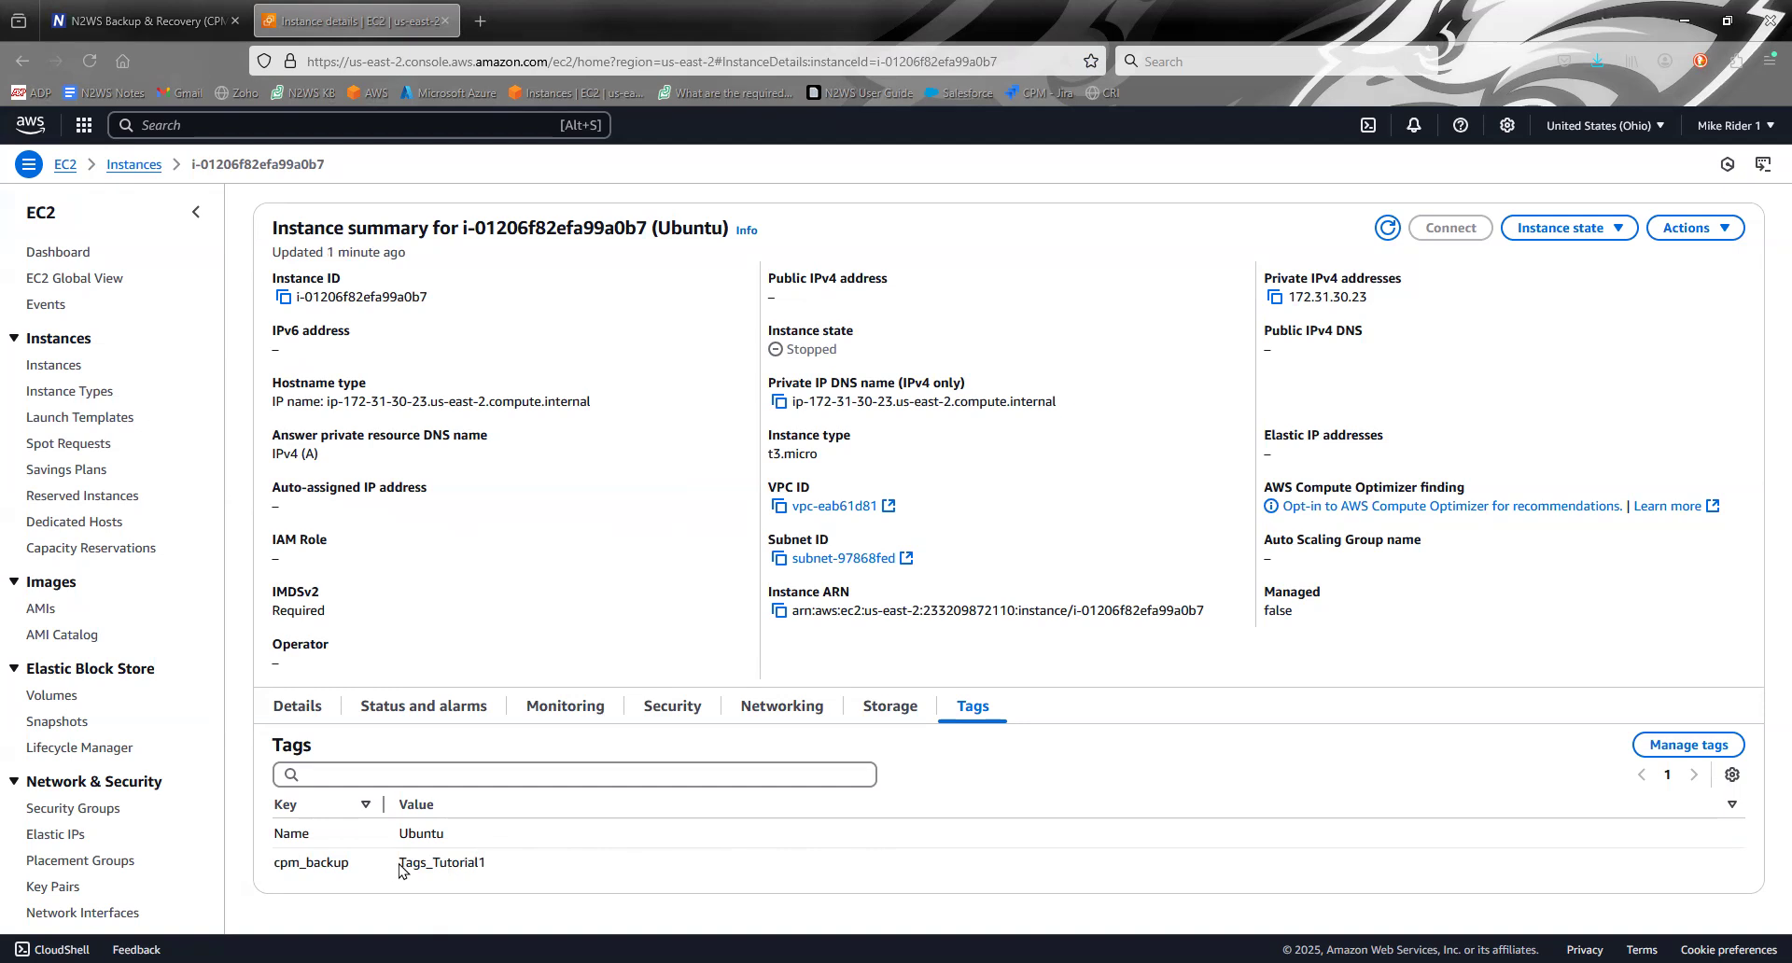
drag(399, 863, 521, 873)
click(523, 874)
drag(402, 863, 447, 866)
click(463, 866)
click(135, 20)
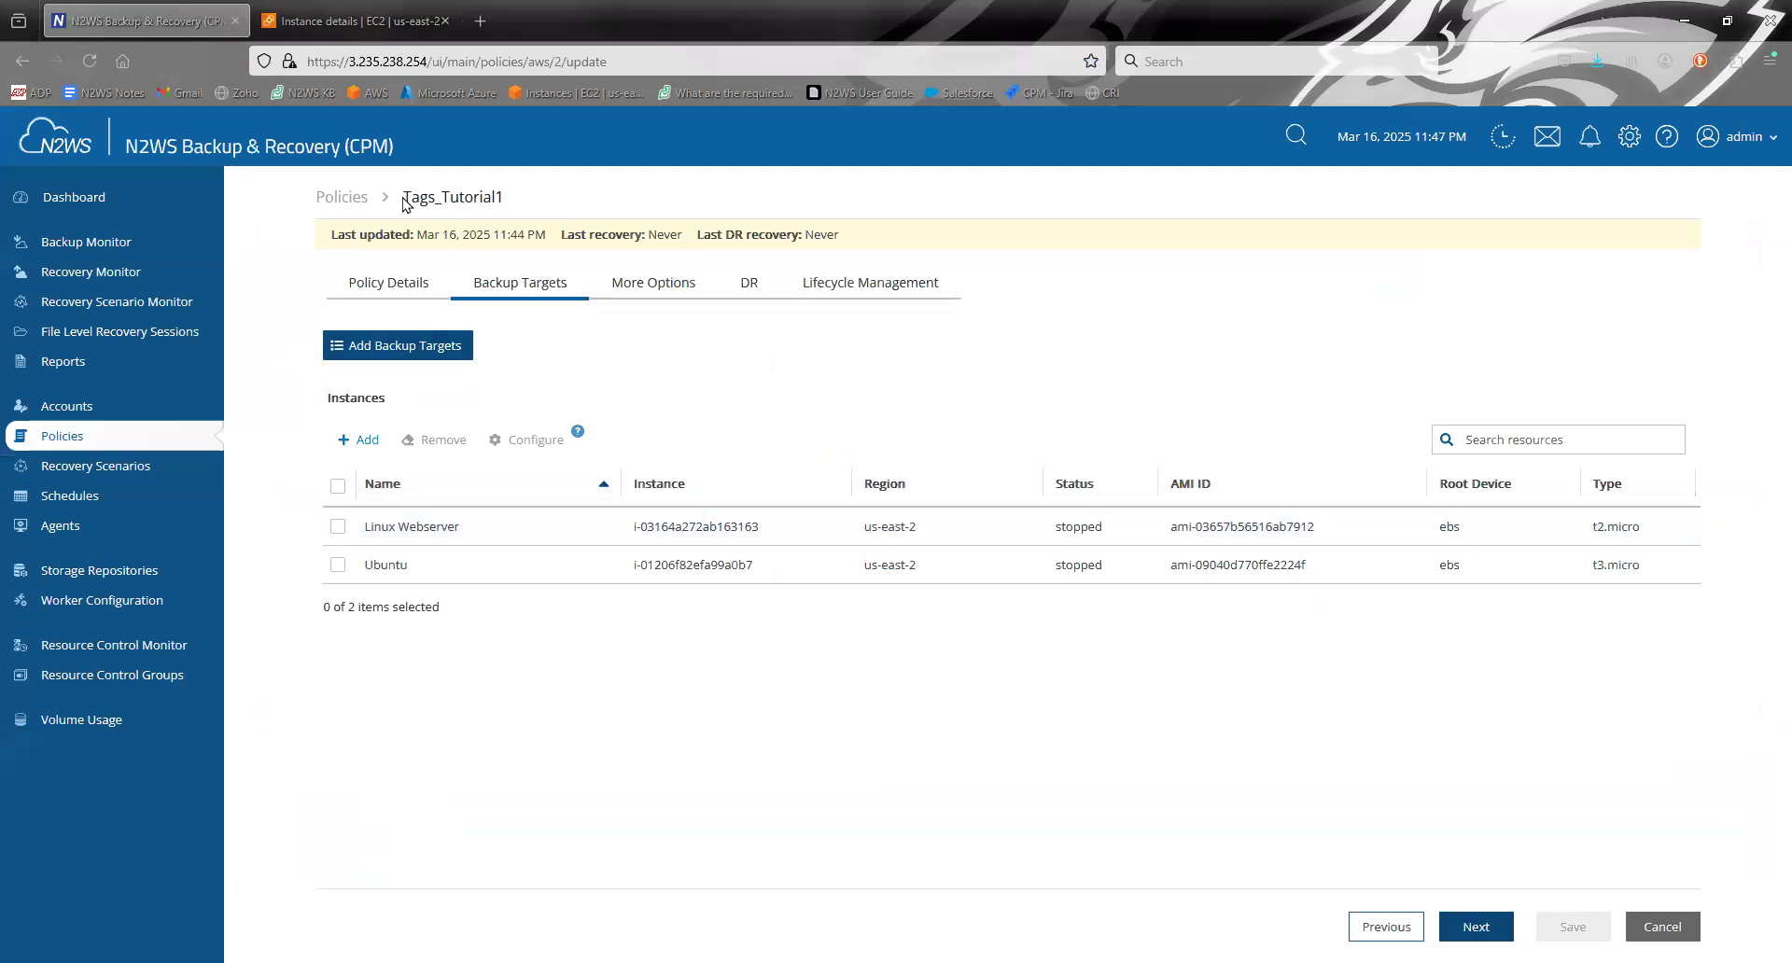
drag(407, 195, 502, 197)
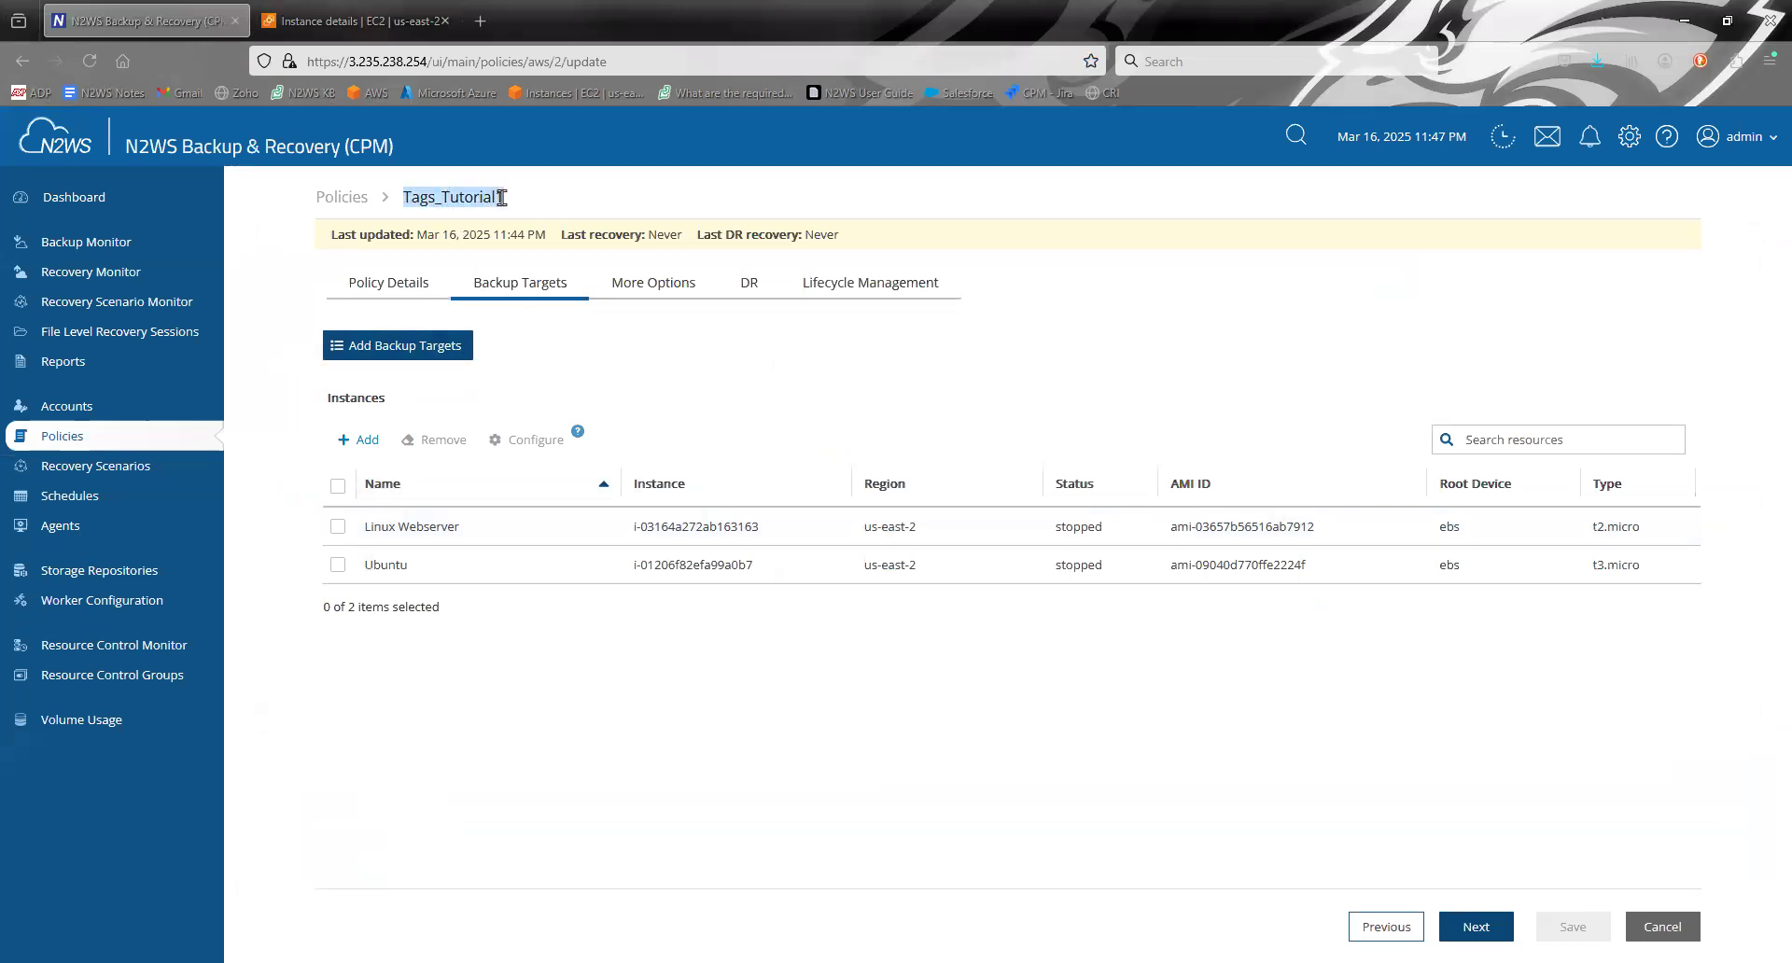
click(355, 21)
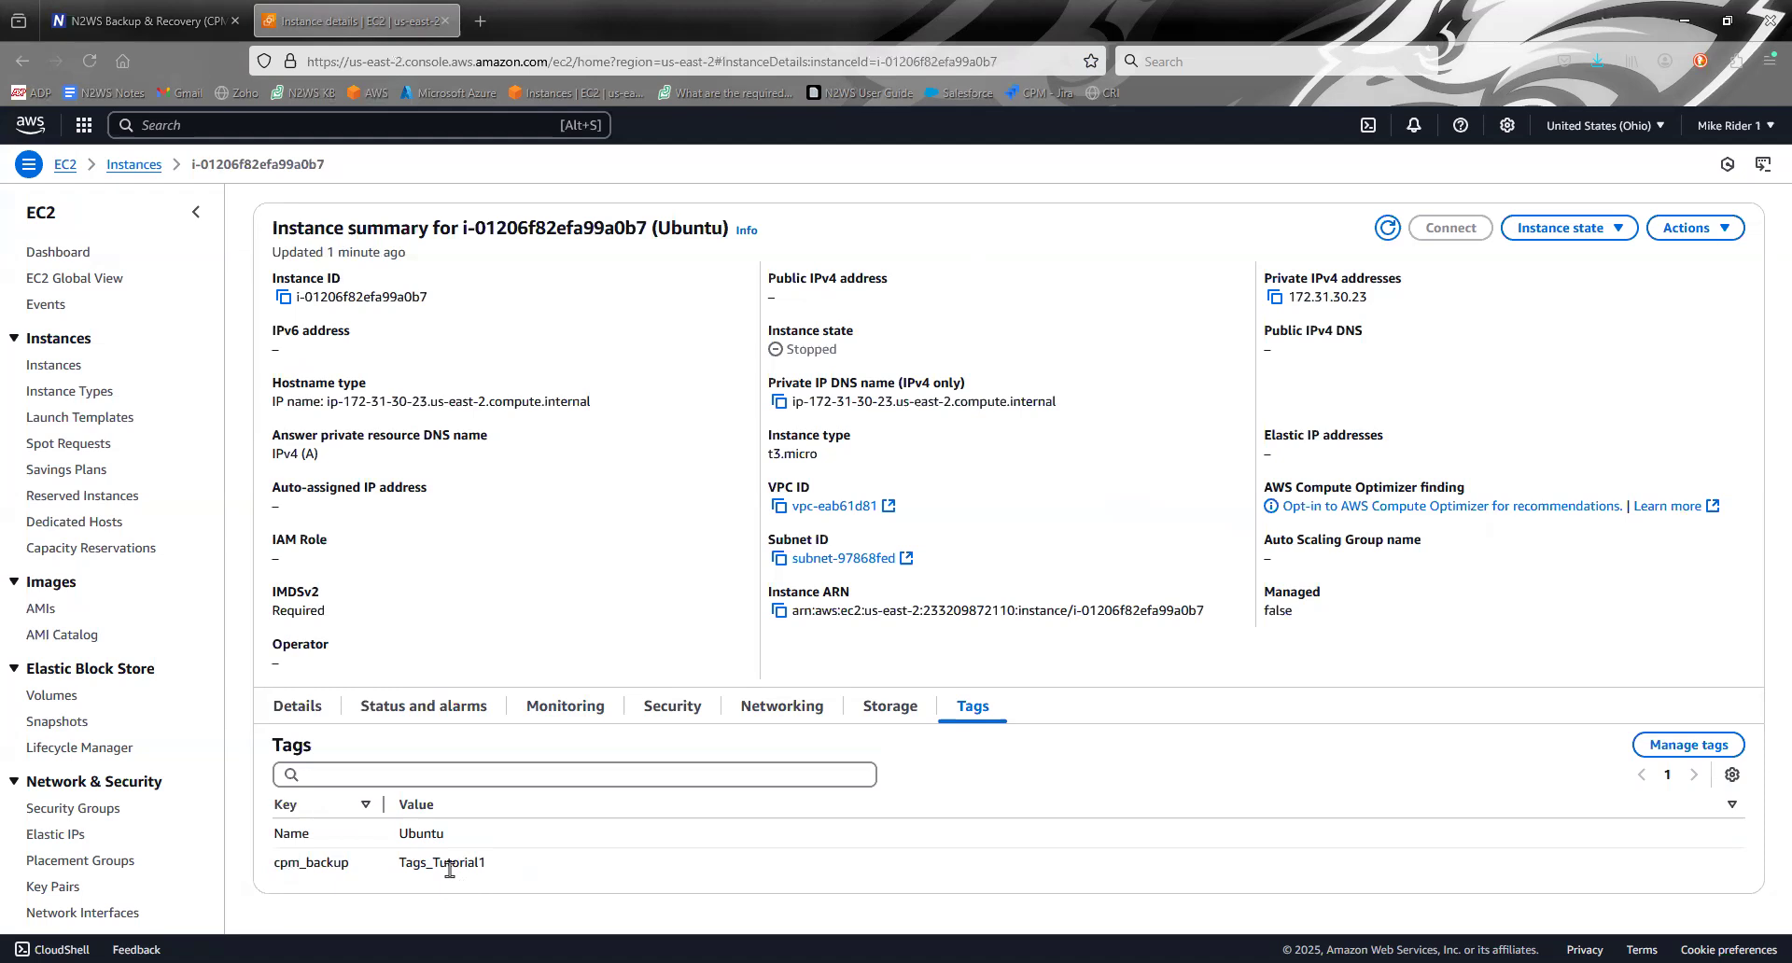
- Return to N2WS and review the custom tag key and value defined for the Tags_Tutorial1 policy
click(140, 21)
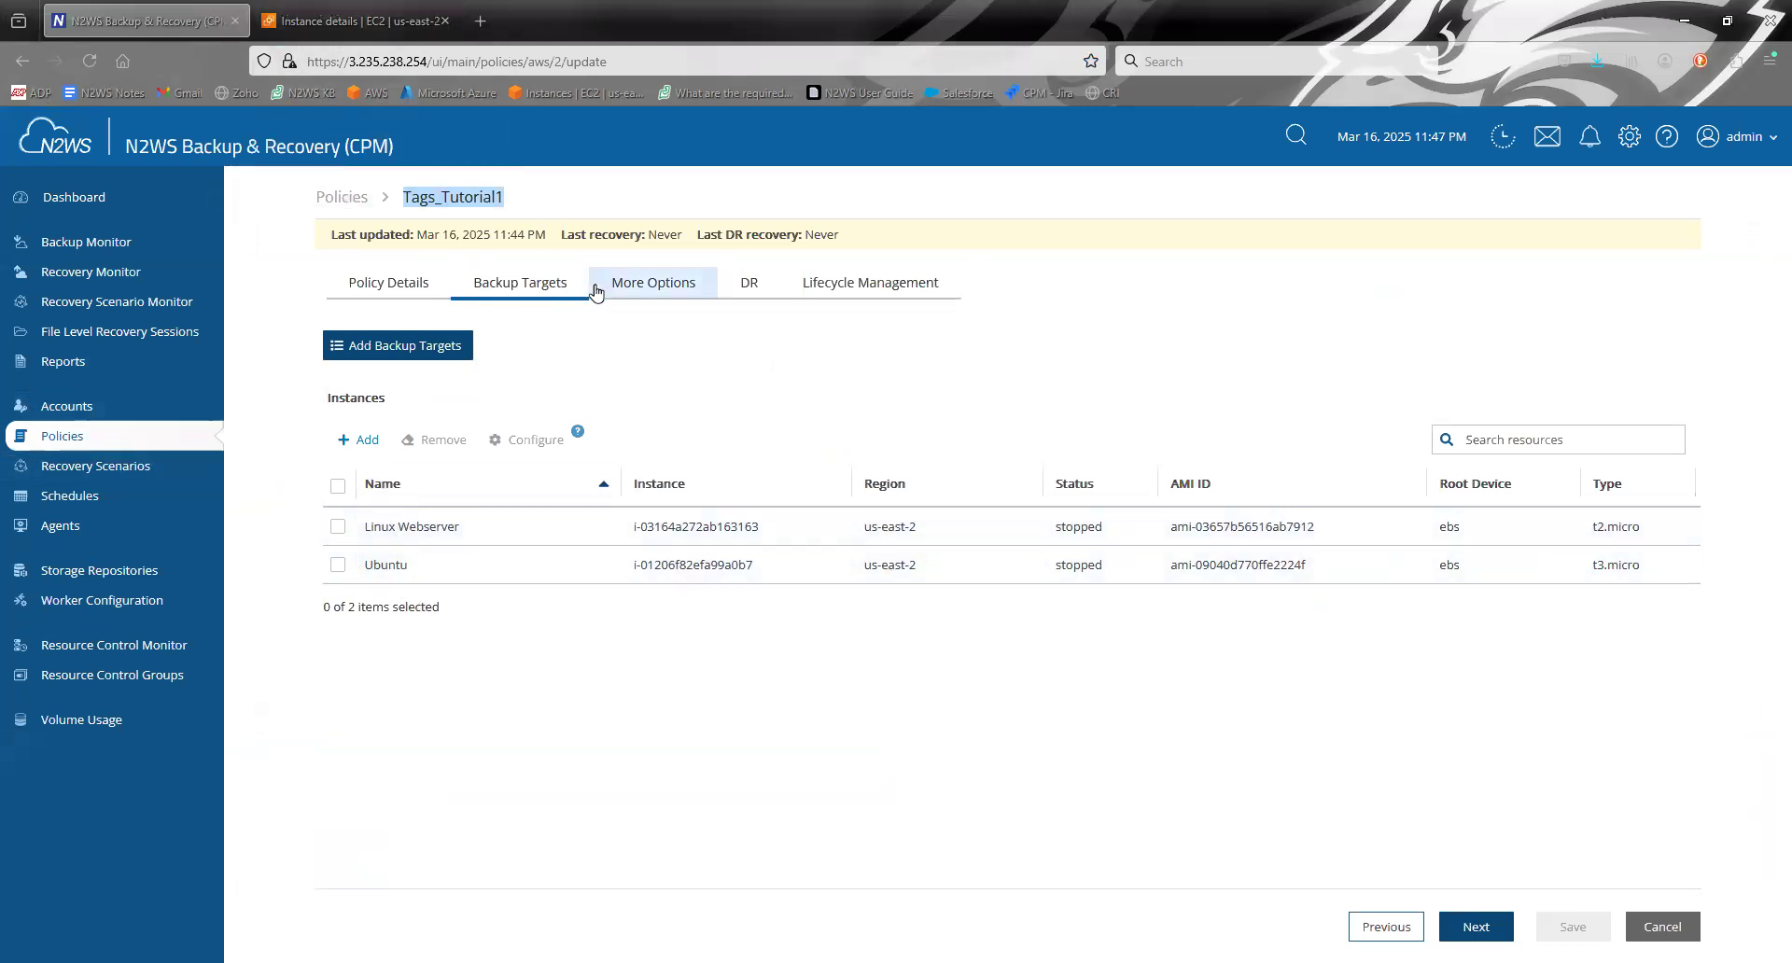
click(664, 291)
scroll(483, 848, down, 1)
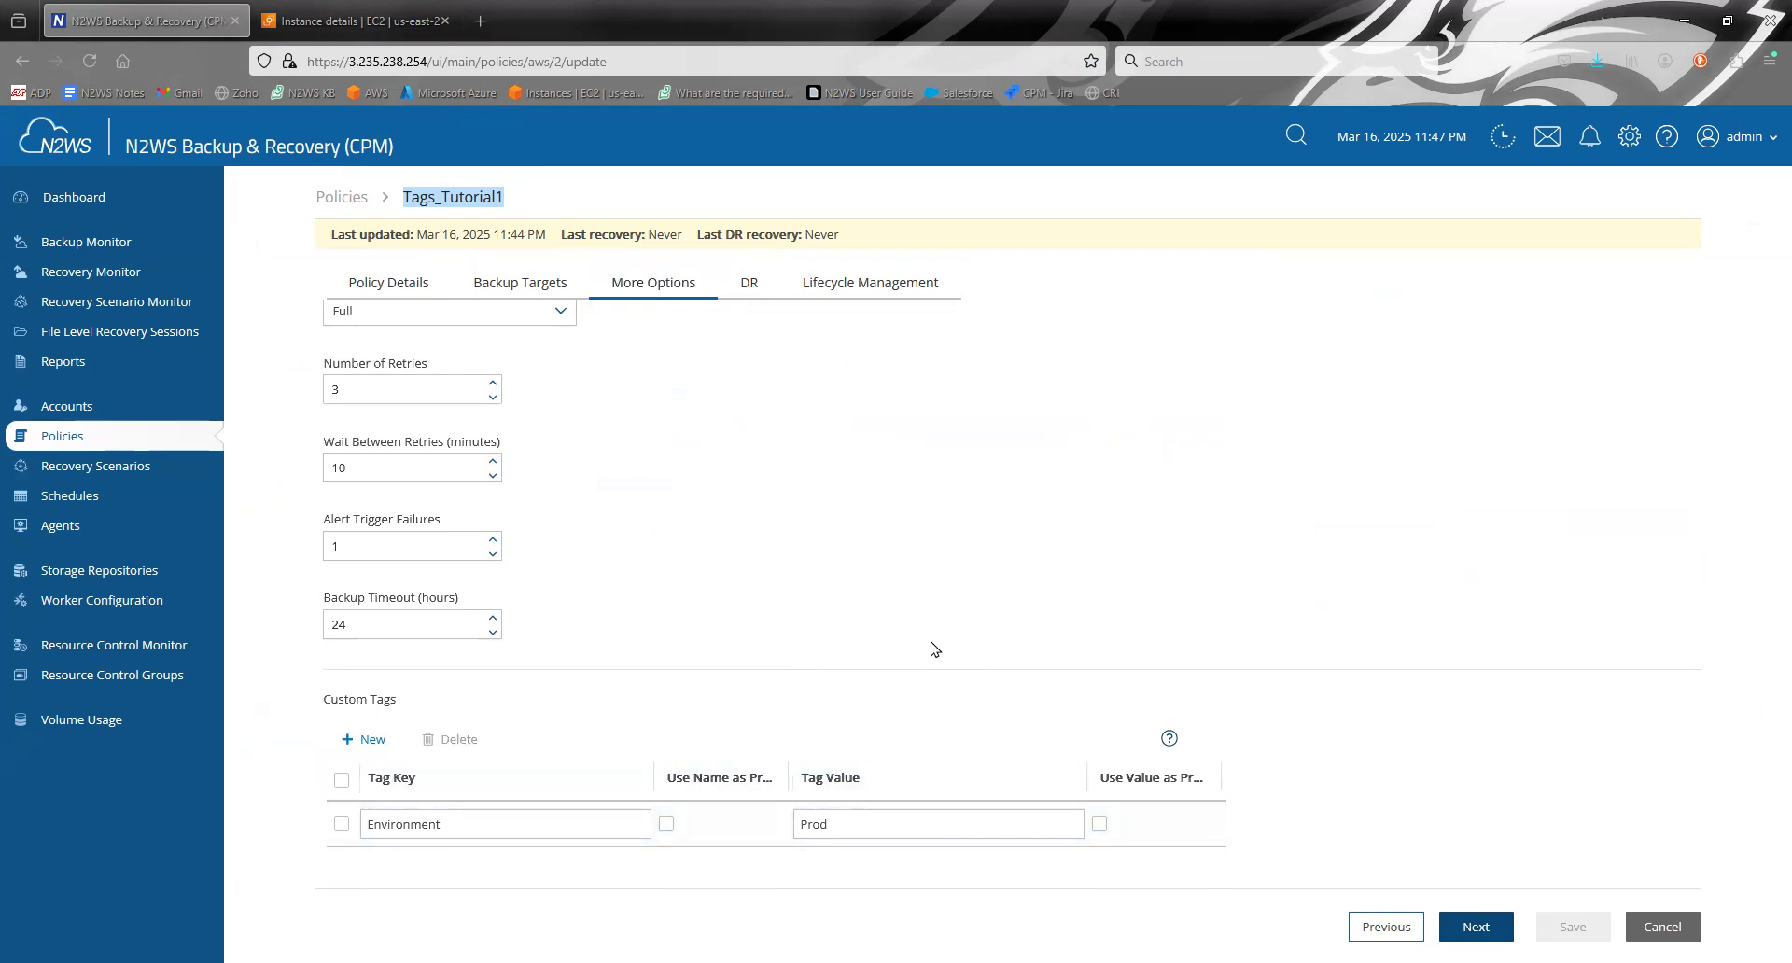
click(889, 667)
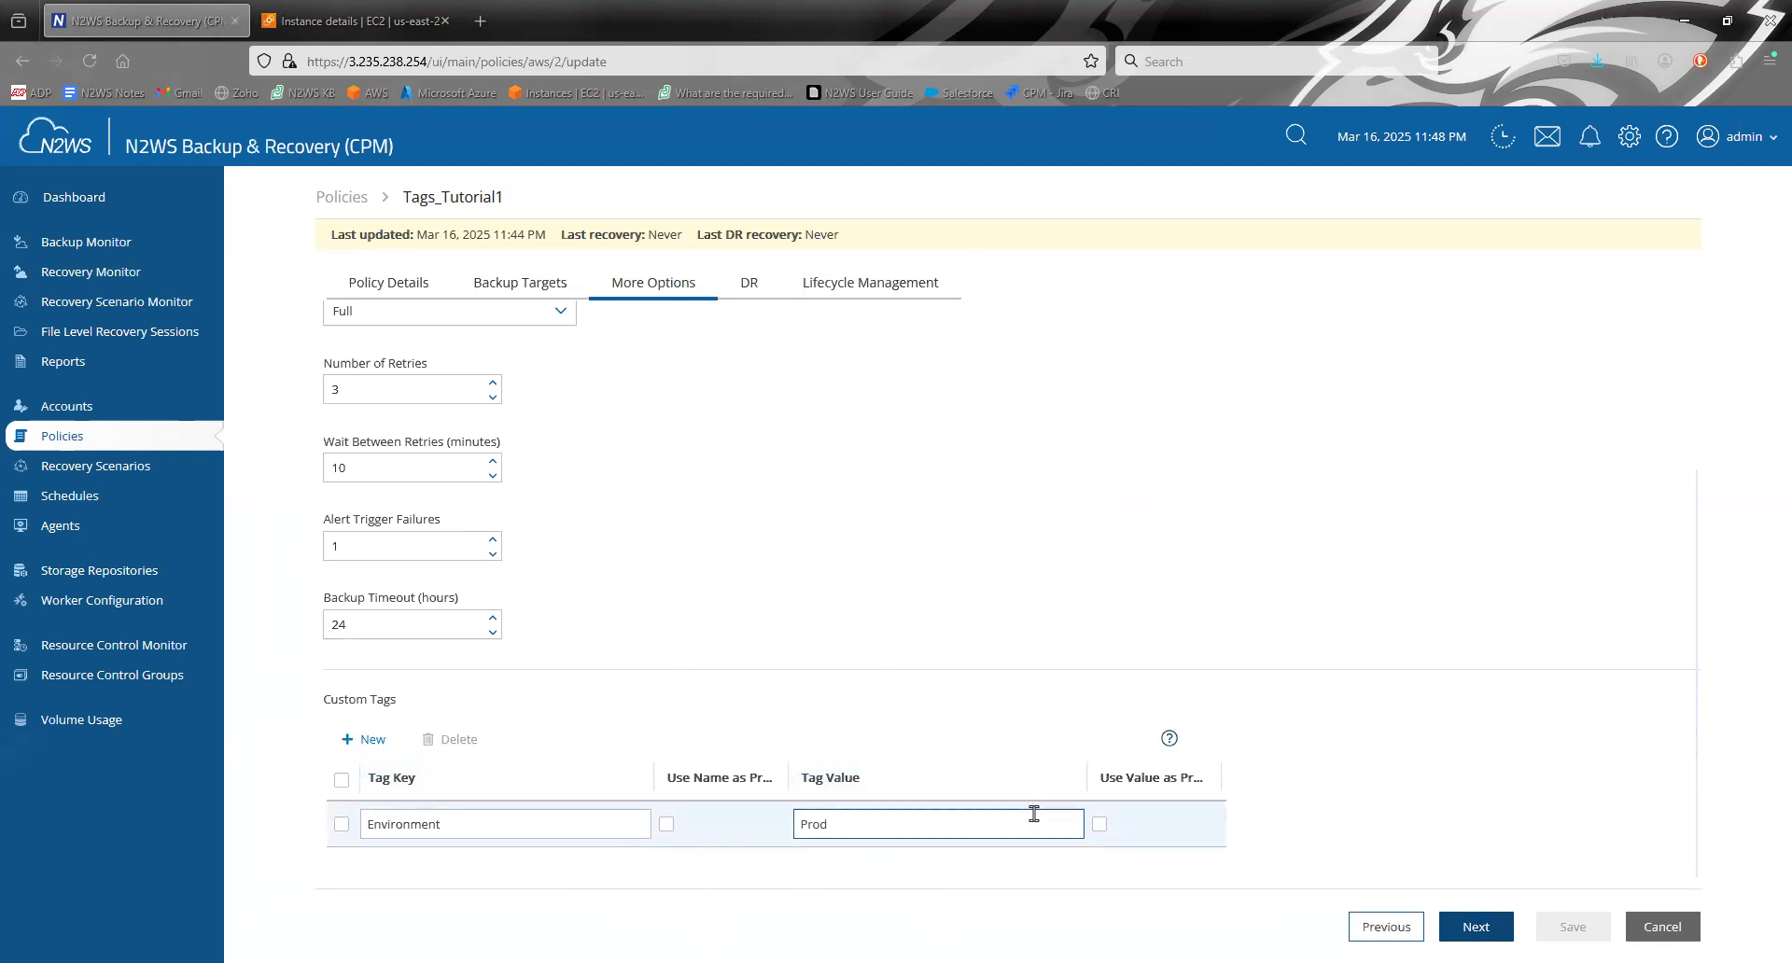
click(411, 13)
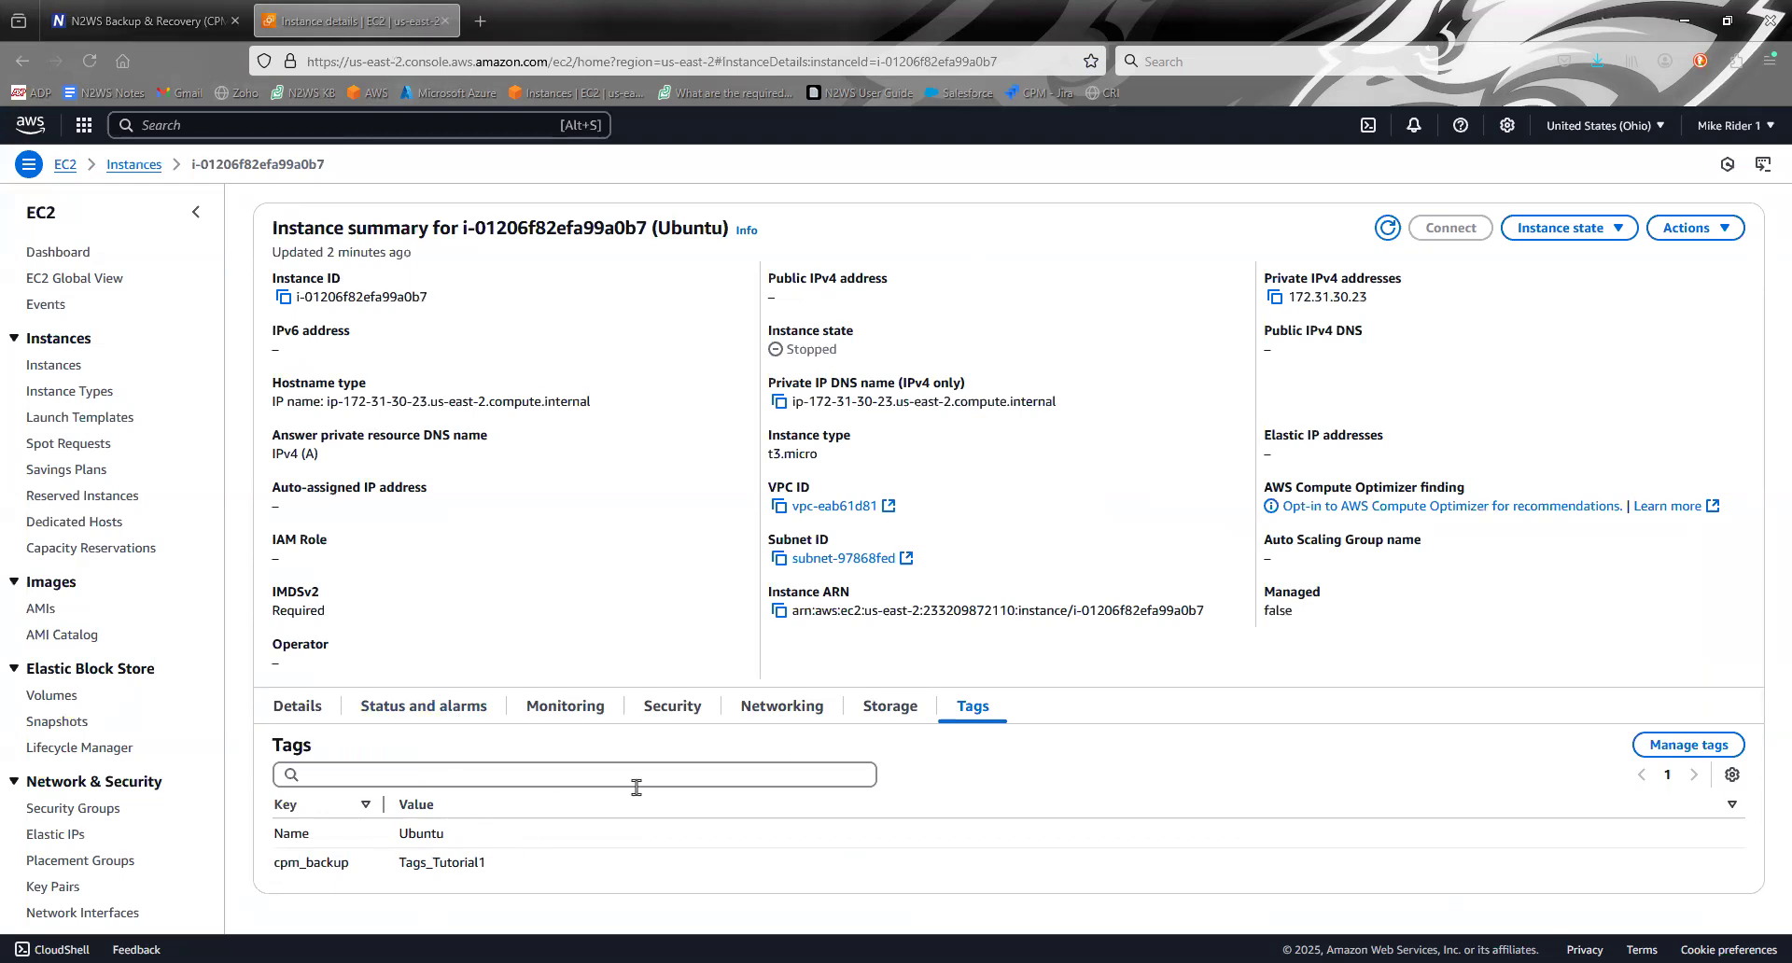
click(135, 11)
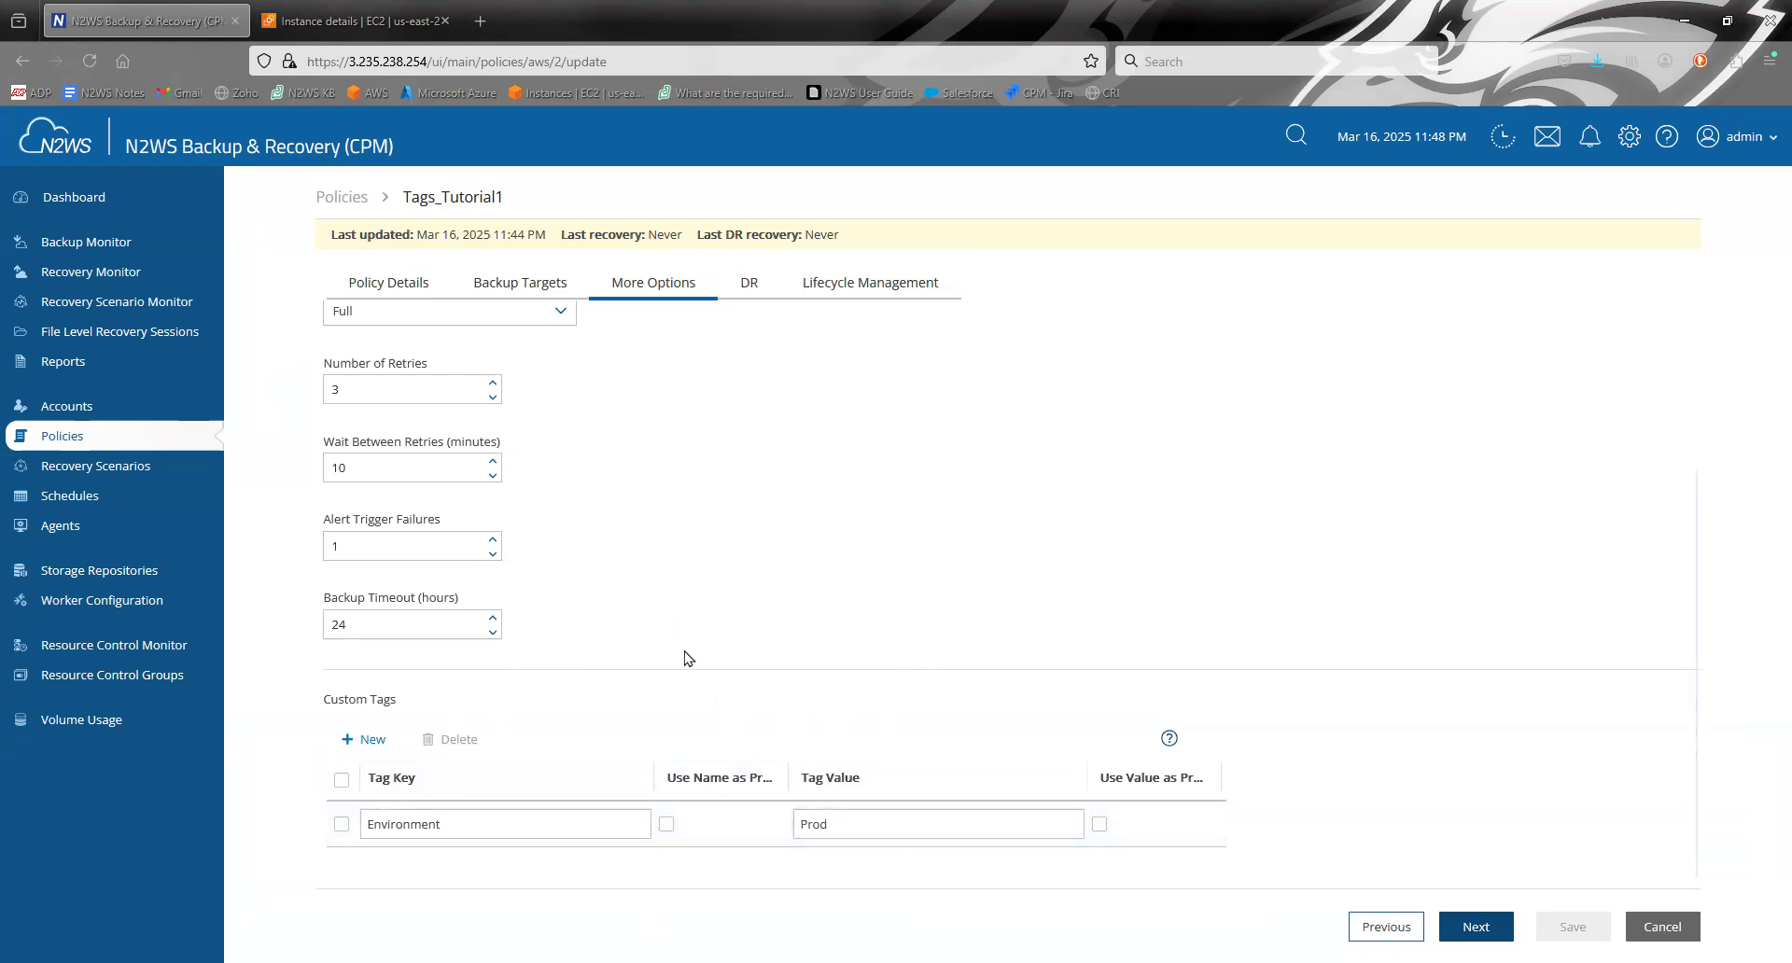
- Switch to the AWS EC2 console, open the Linux Webserver instance and examine its Environment tag
click(375, 8)
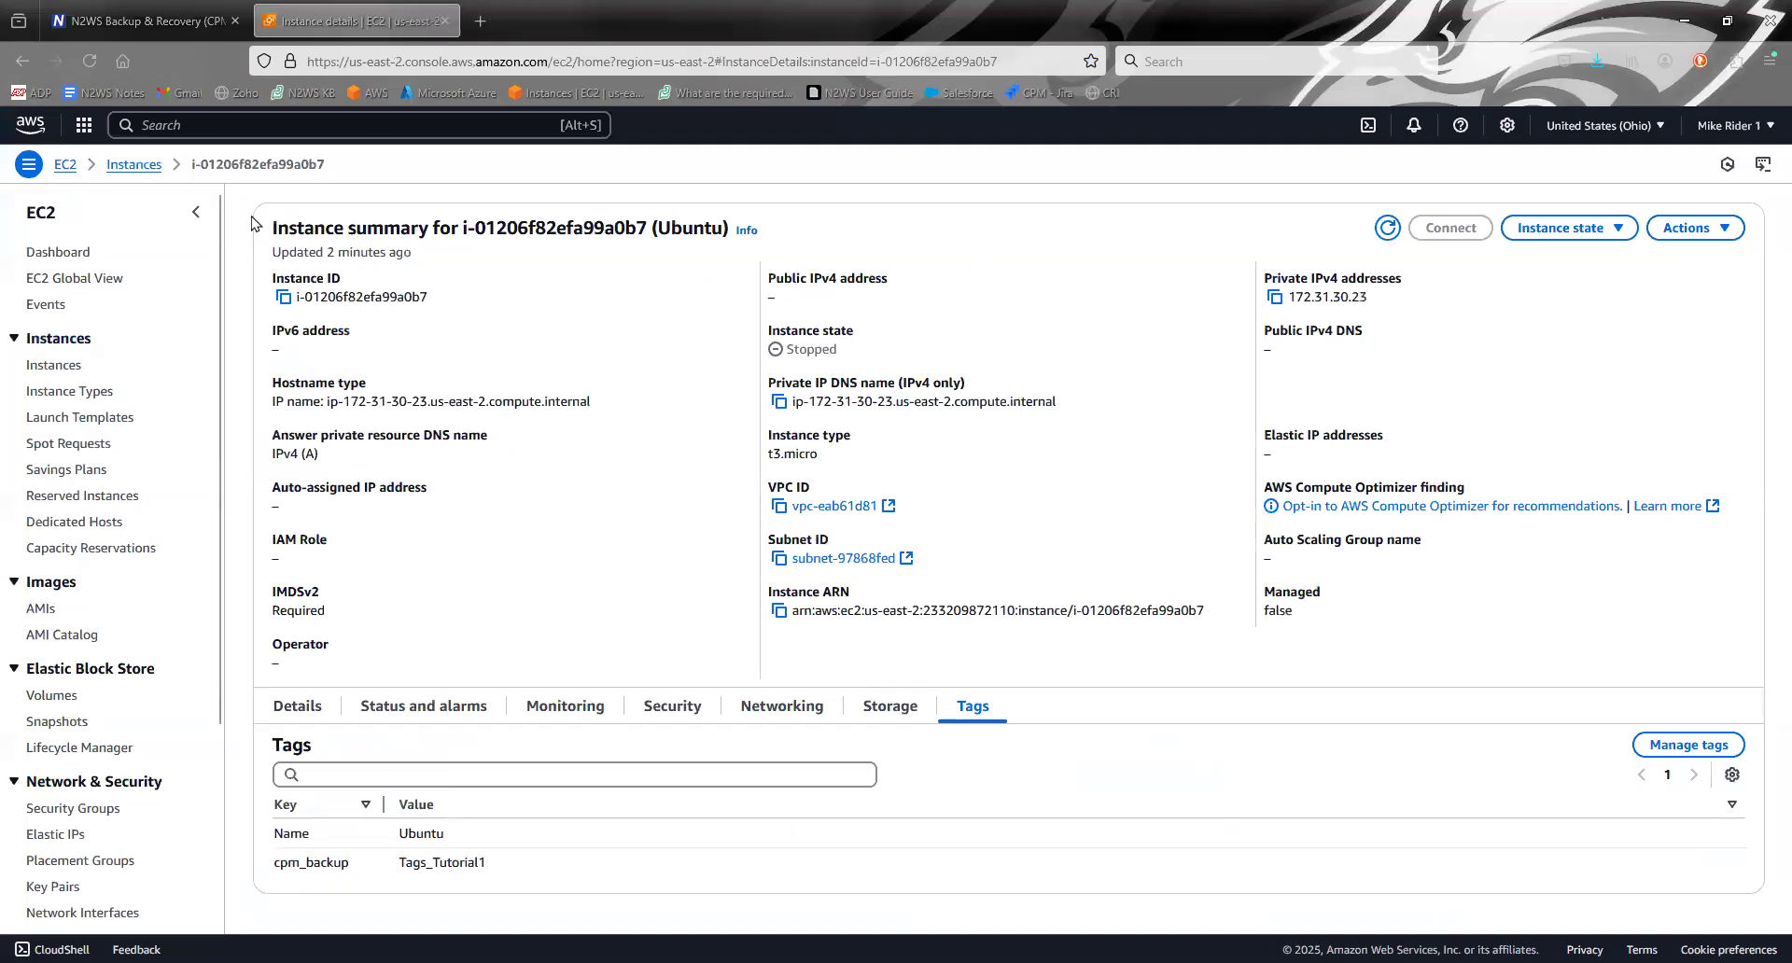
click(157, 166)
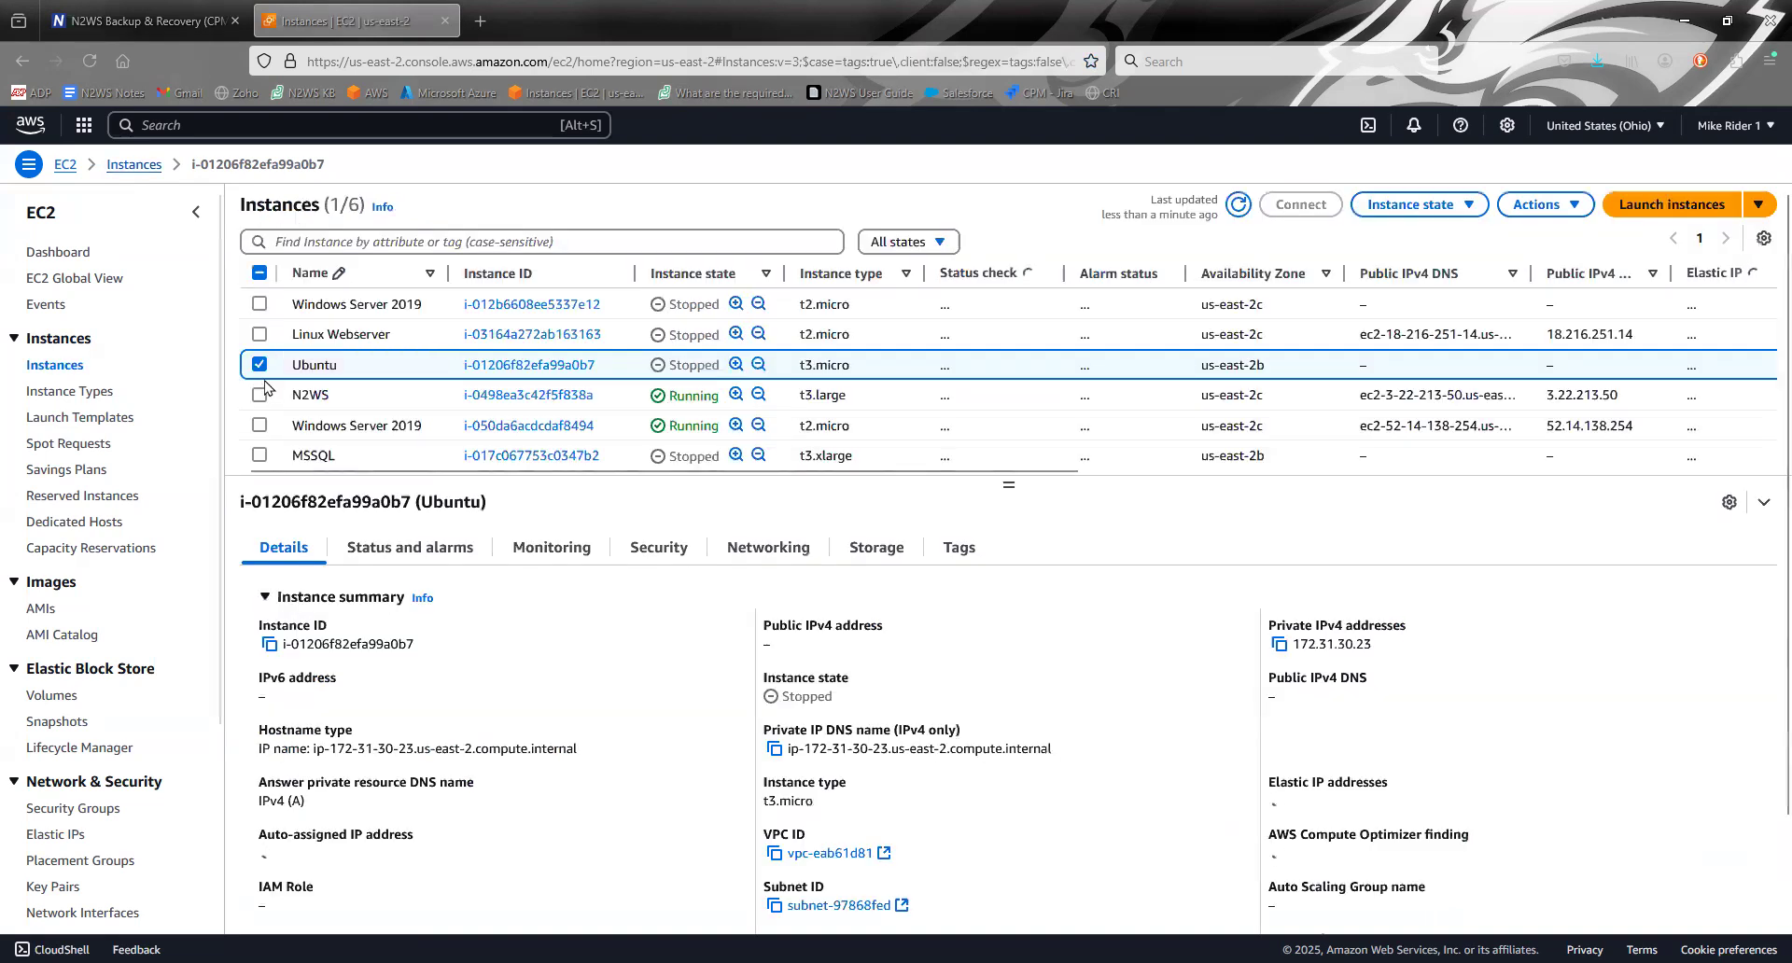
click(496, 336)
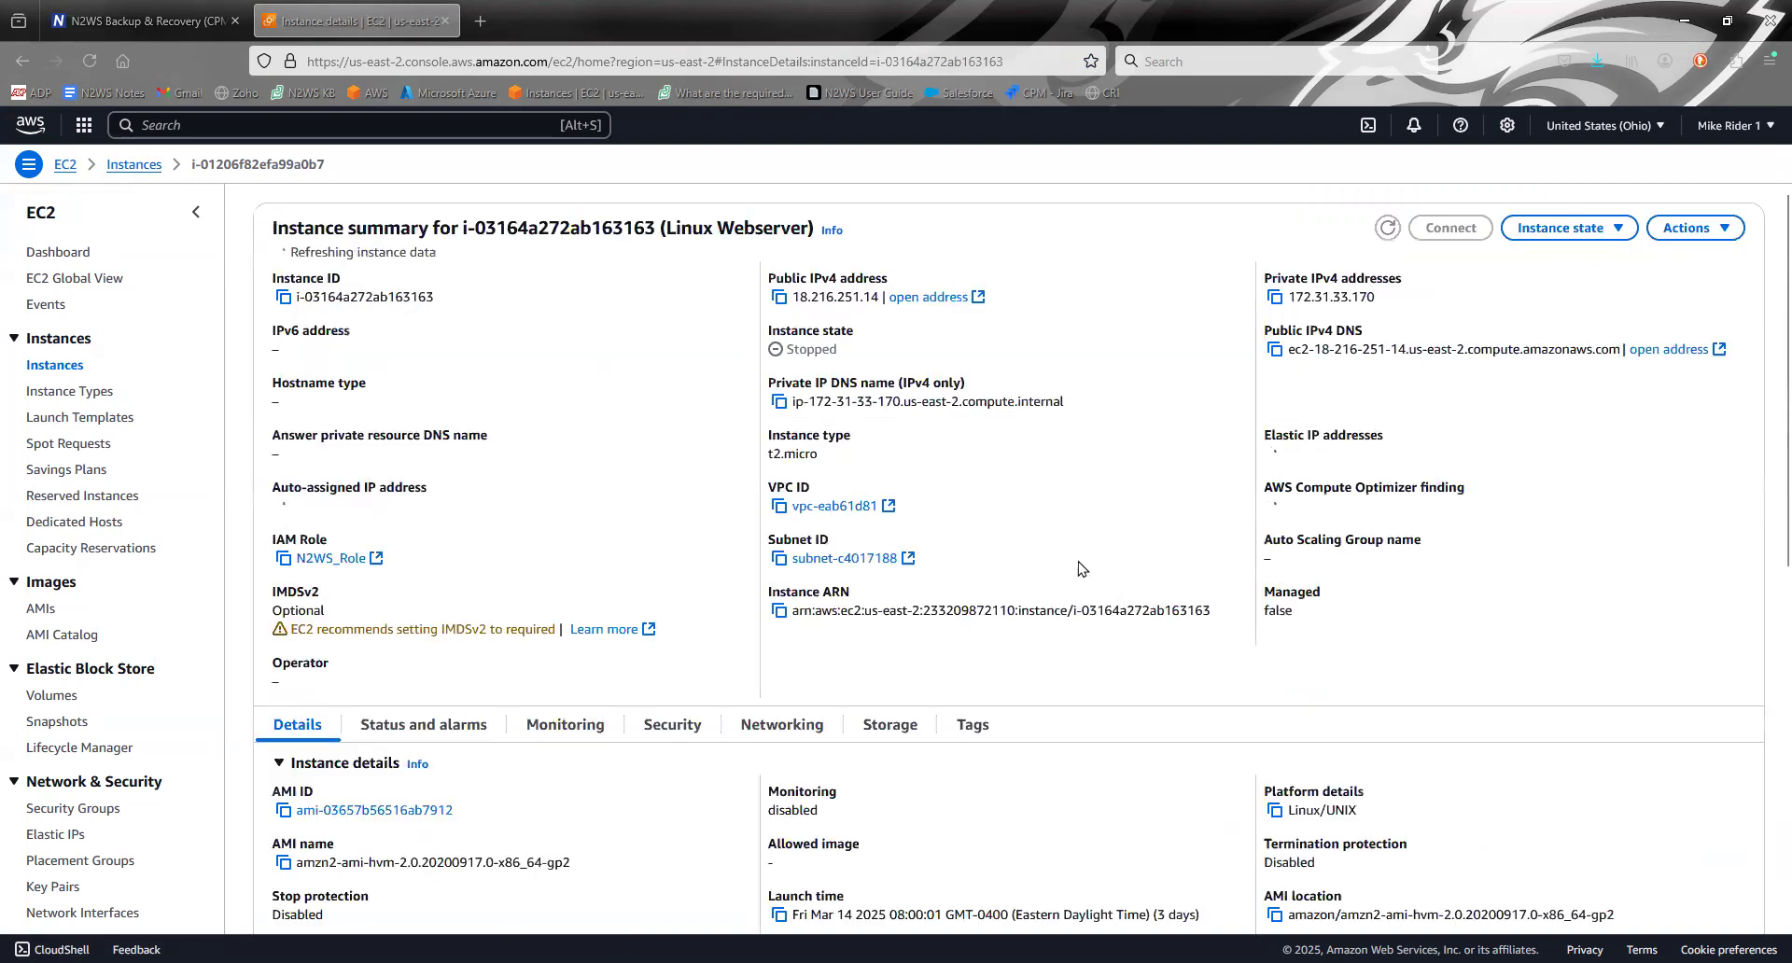
click(974, 727)
scroll(1154, 525, down, 1)
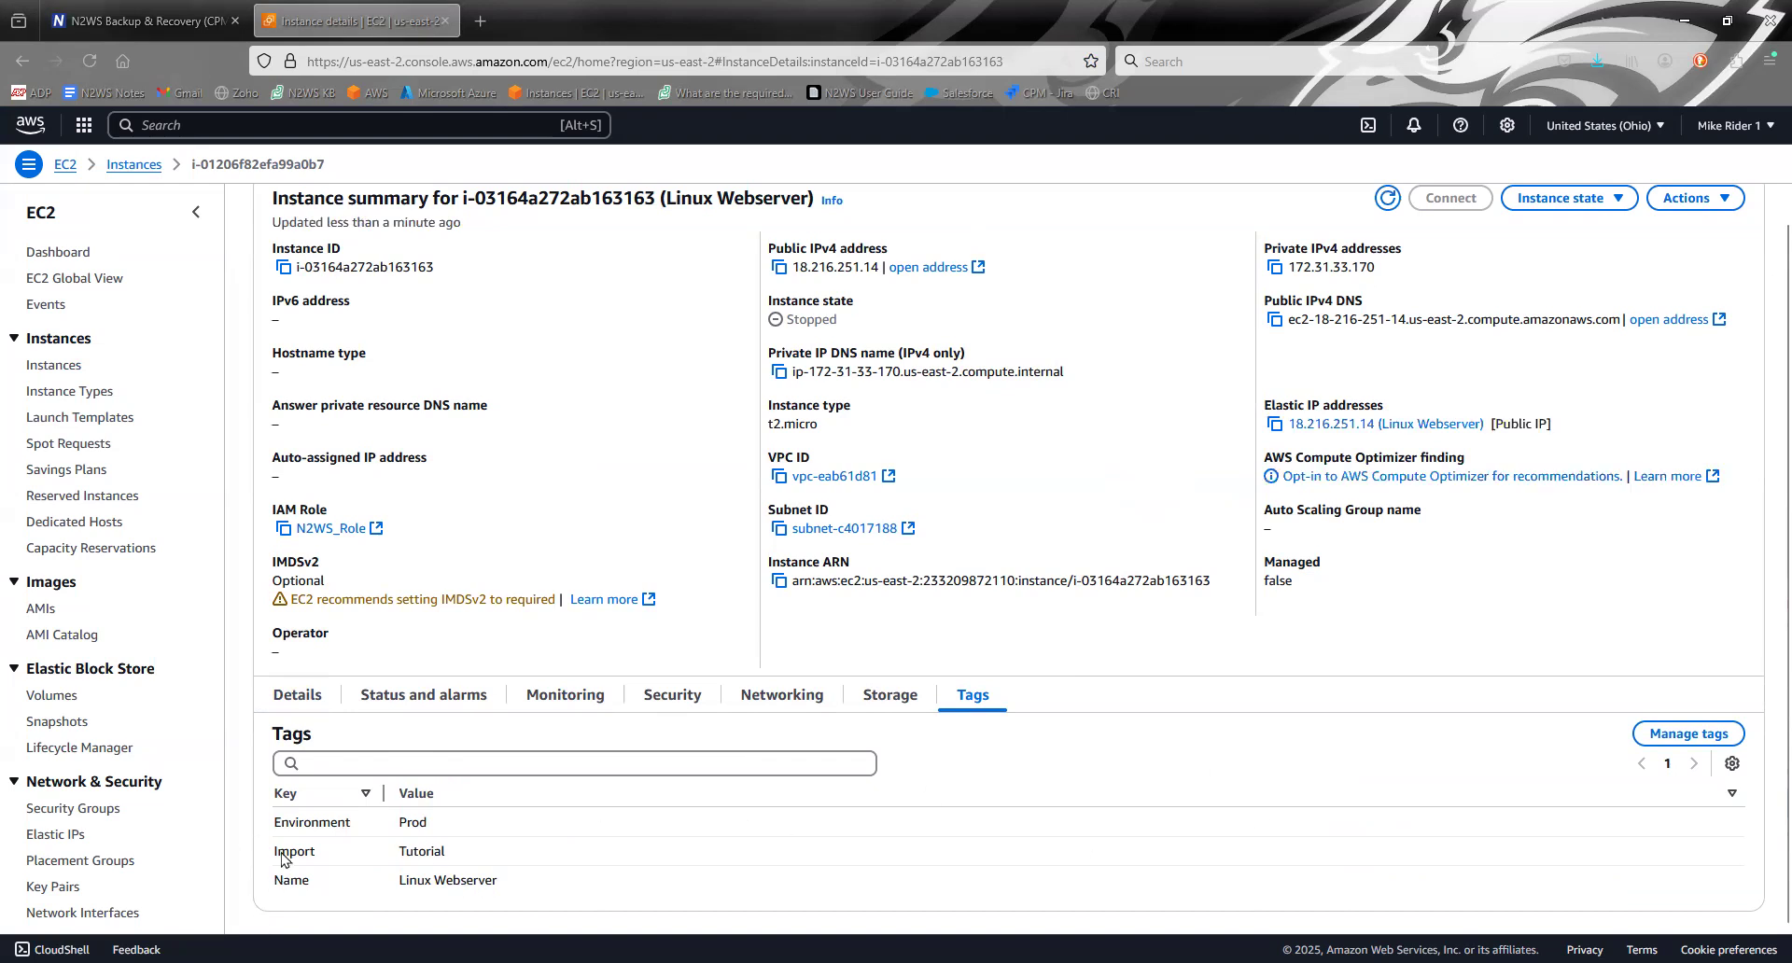
drag(275, 827, 495, 824)
click(495, 825)
- Add a tag with key cpm_backup and value no_backup to the Linux Webserver instance and save the tags
click(1652, 735)
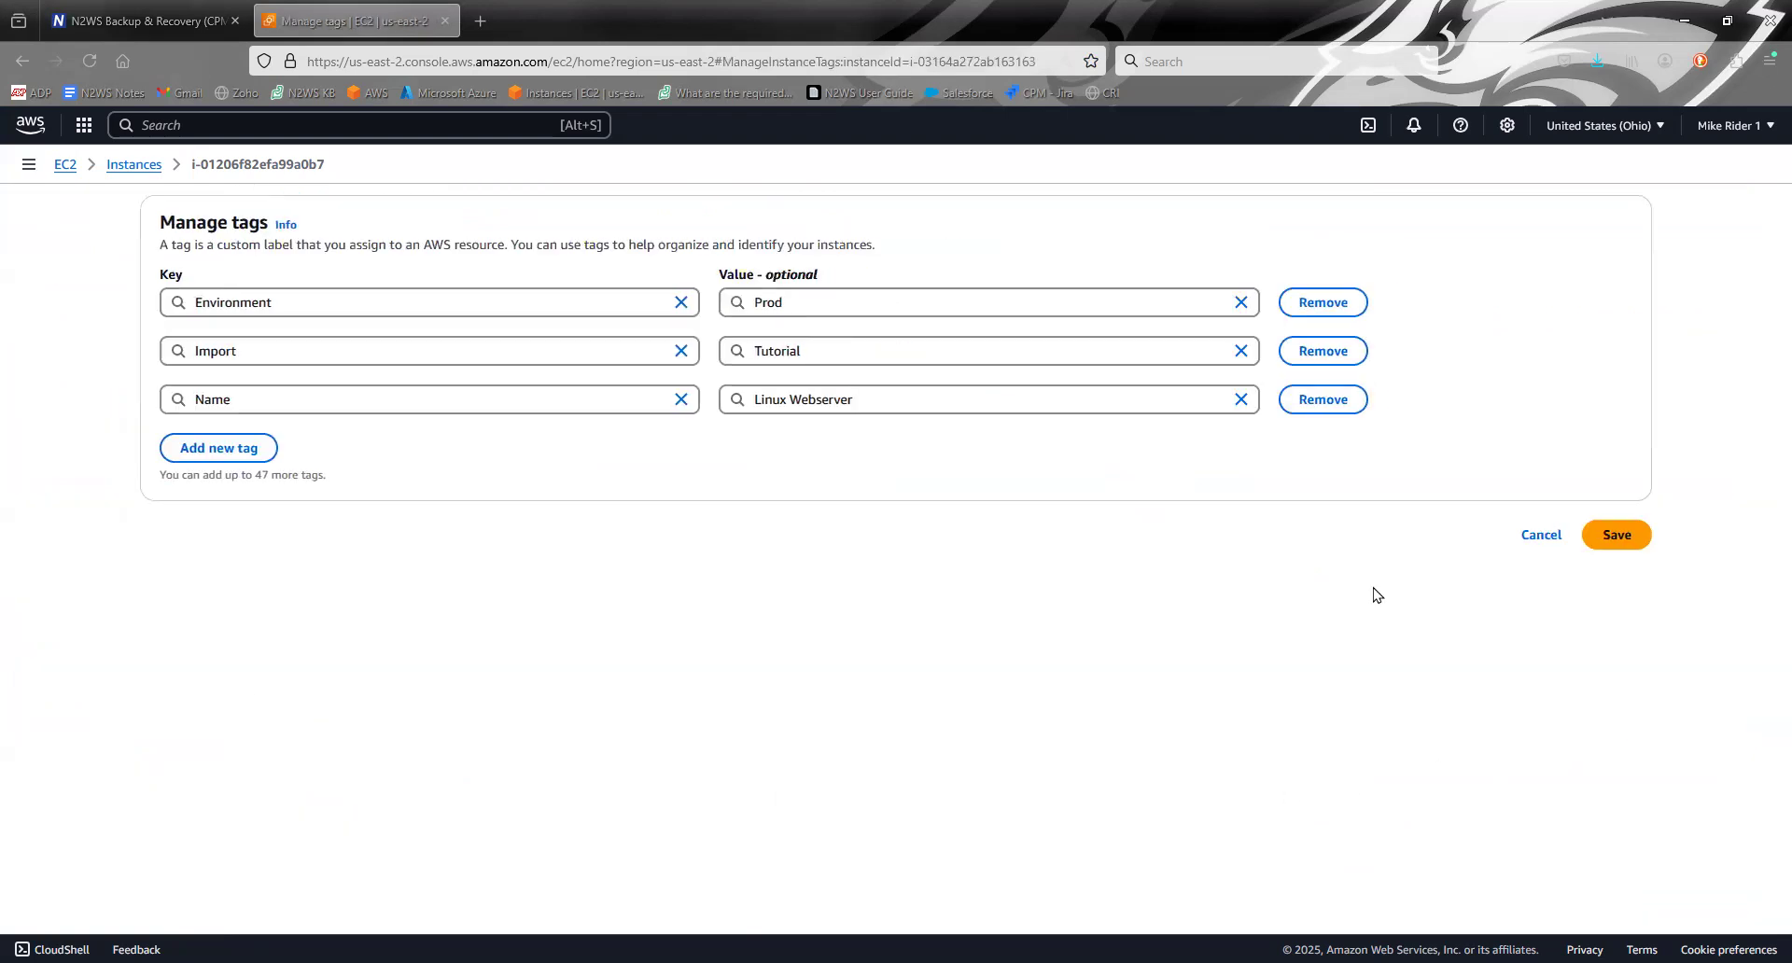
click(225, 450)
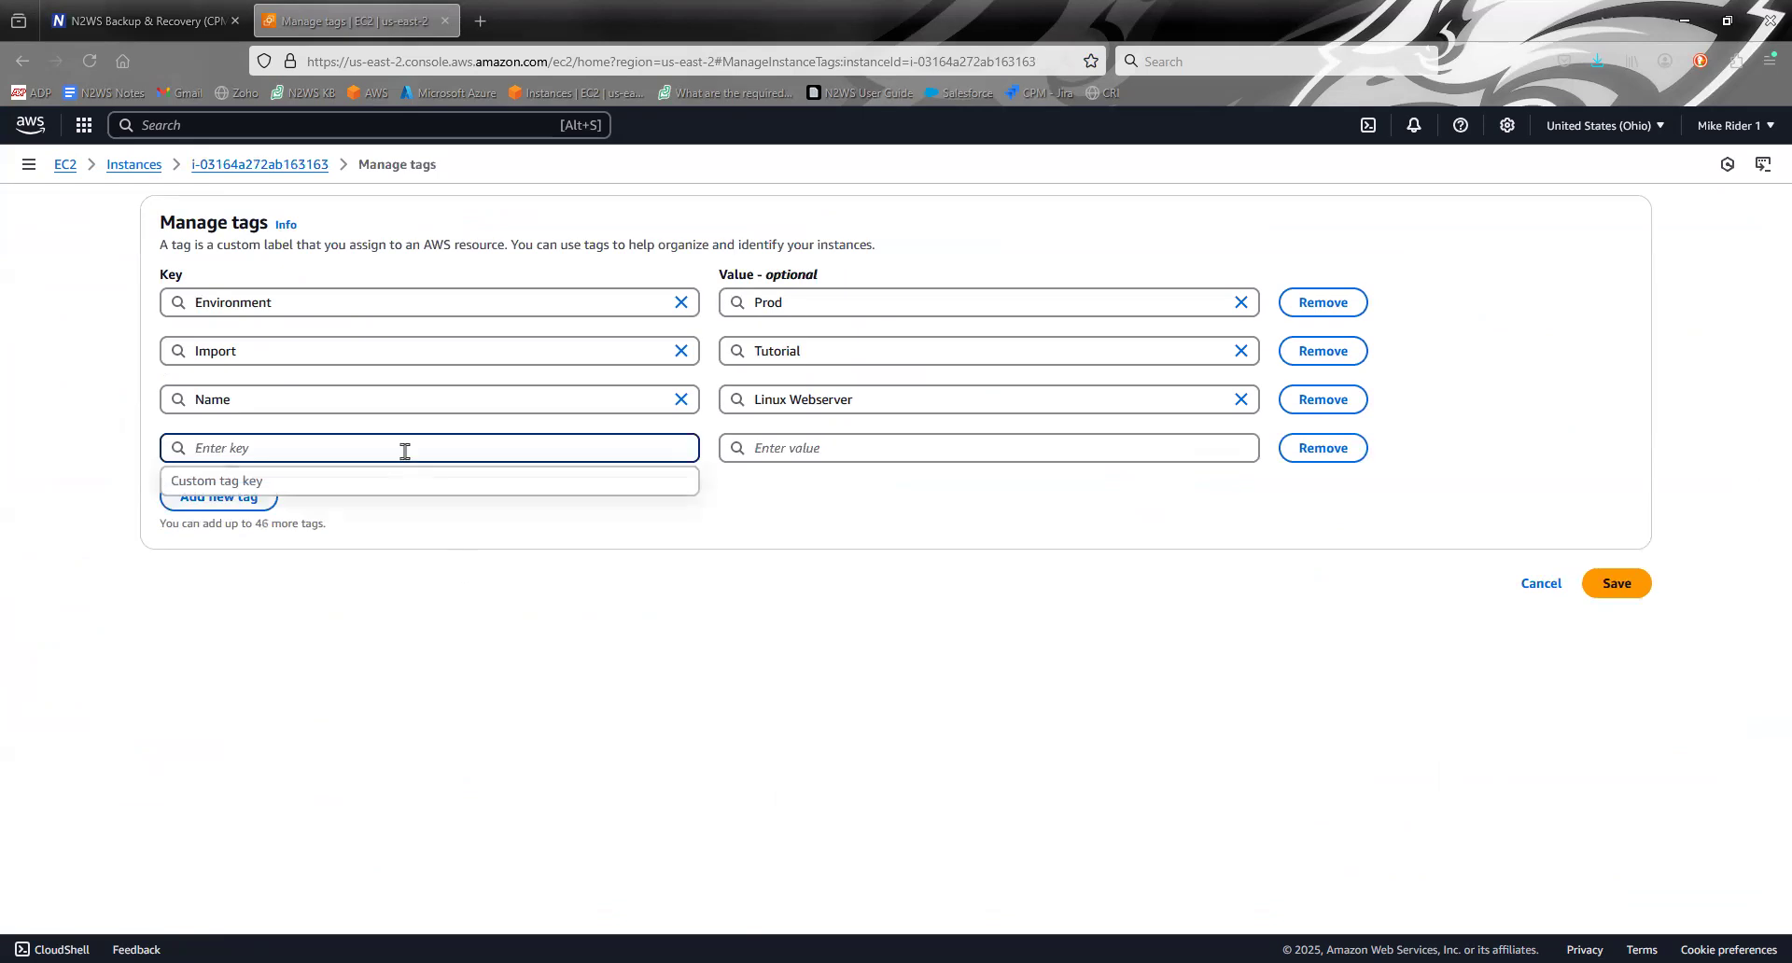
text(cpo)
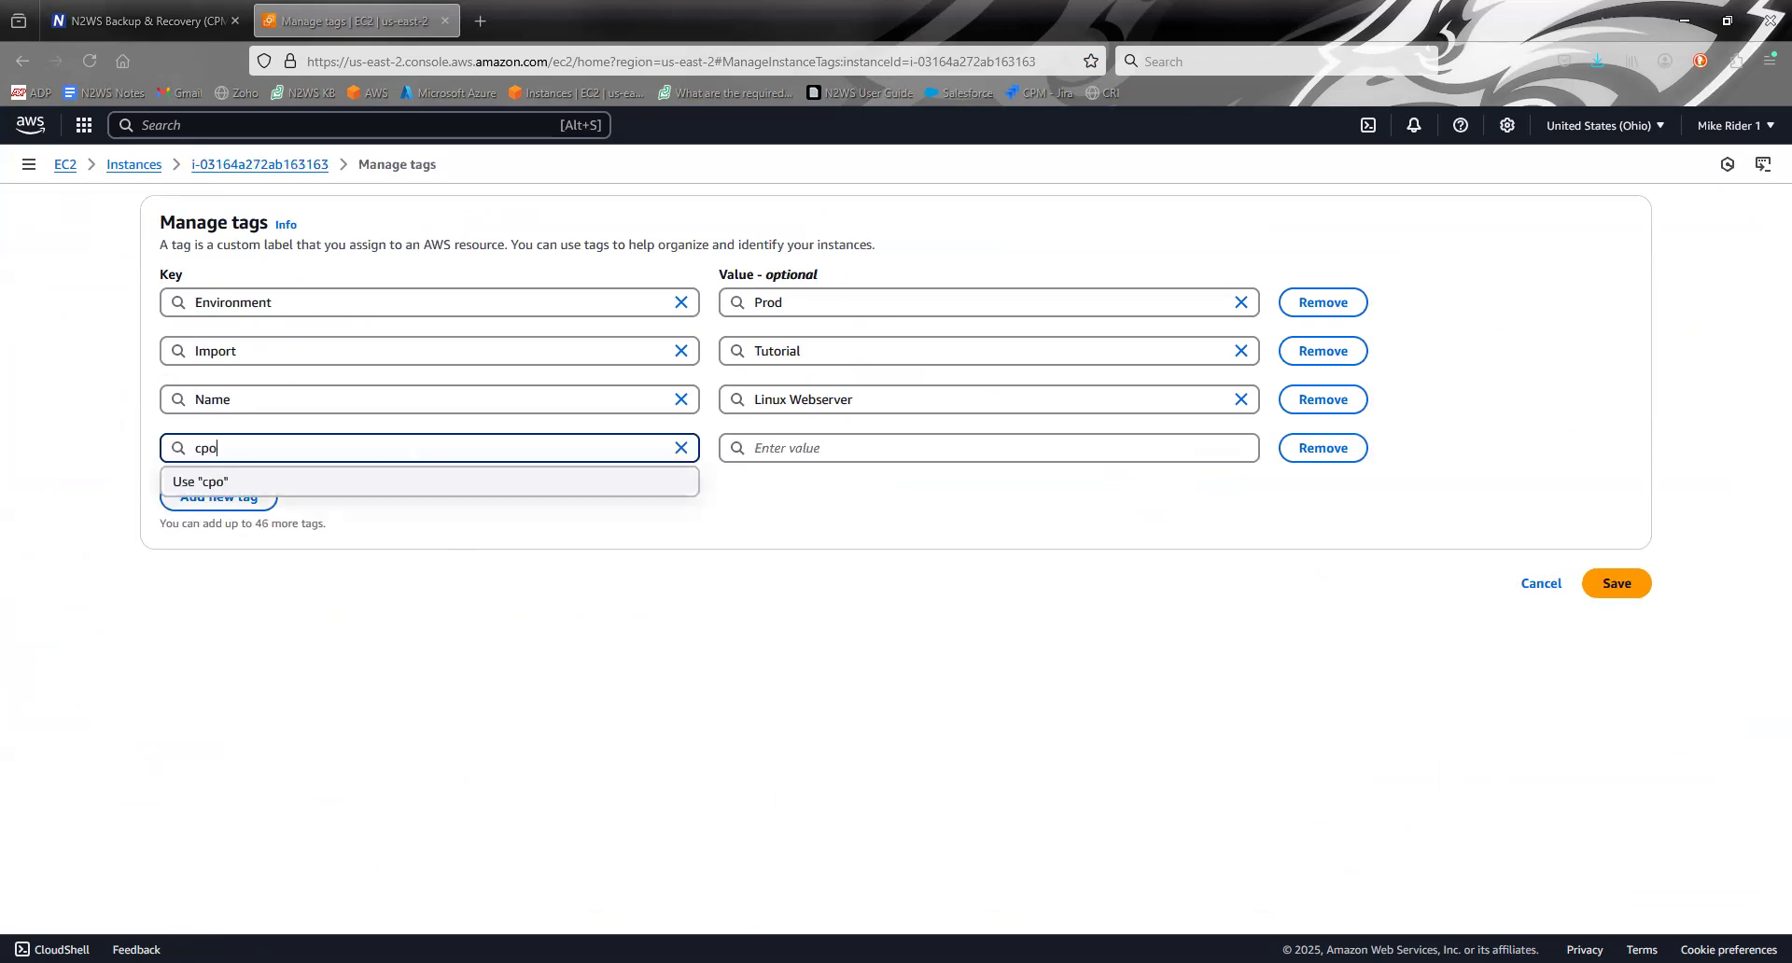
key(BackSpace)
key(BackSpace)
text(m_backup)
key(Tab)
text(no_backup)
key(BackSpace)
key(BackSpace)
key(BackSpace)
text(kup)
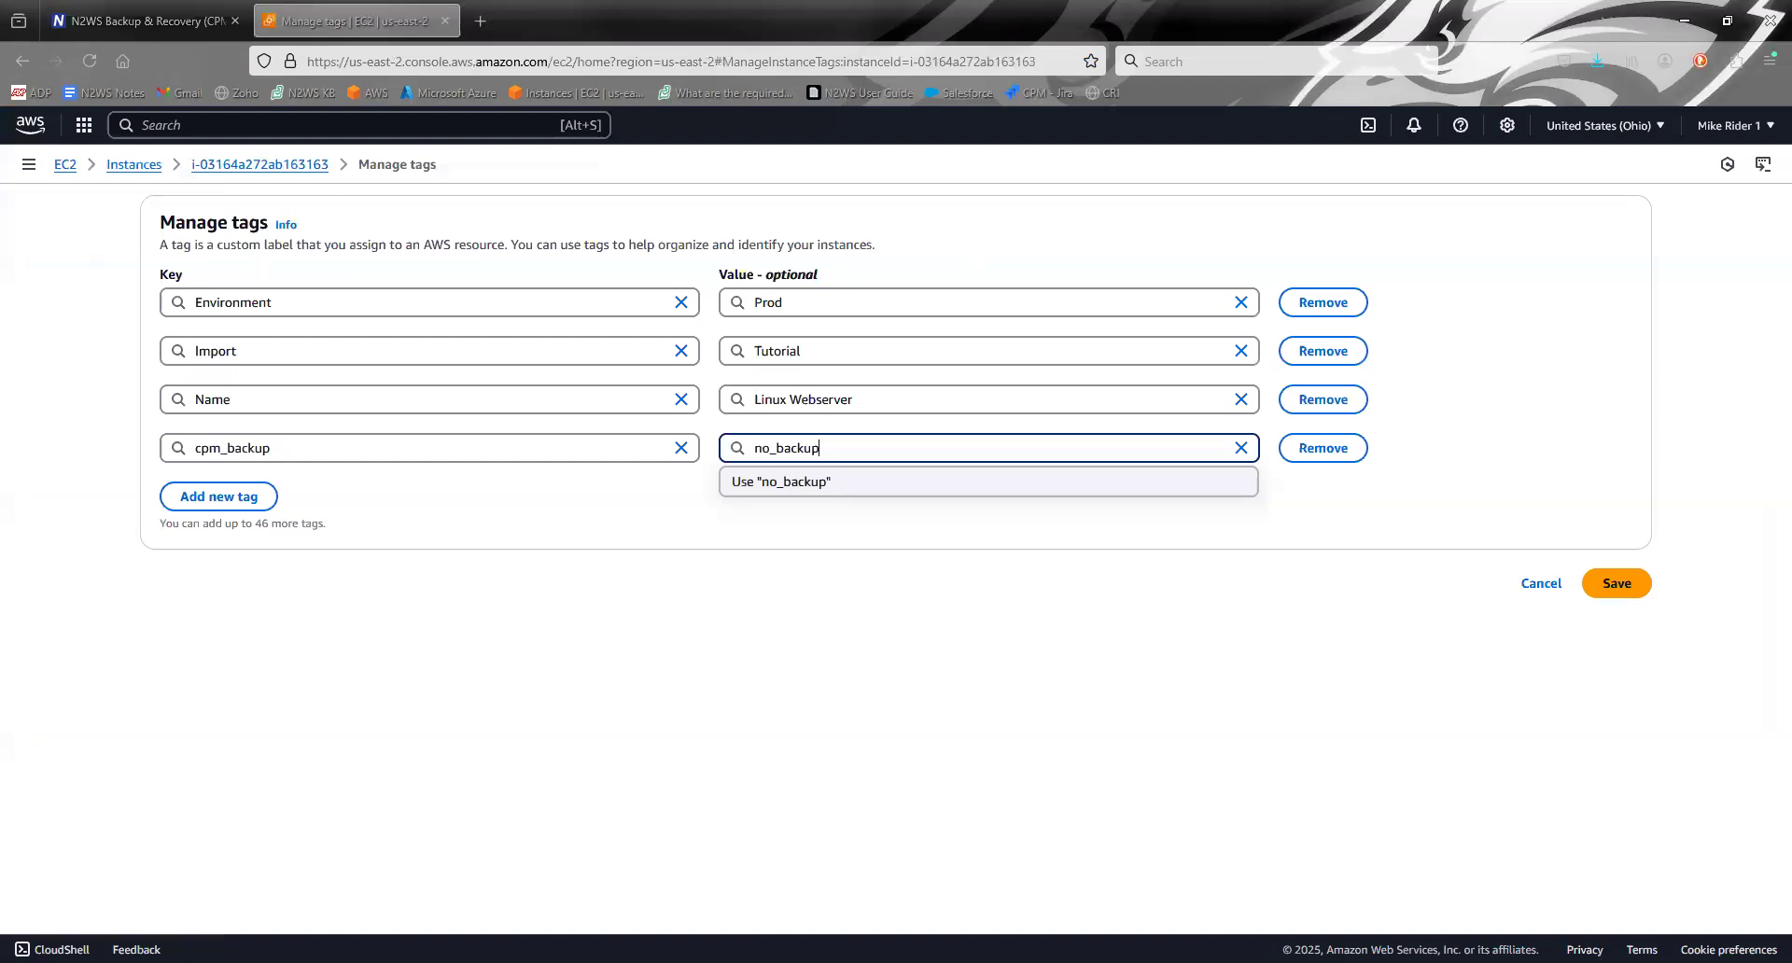
click(1612, 583)
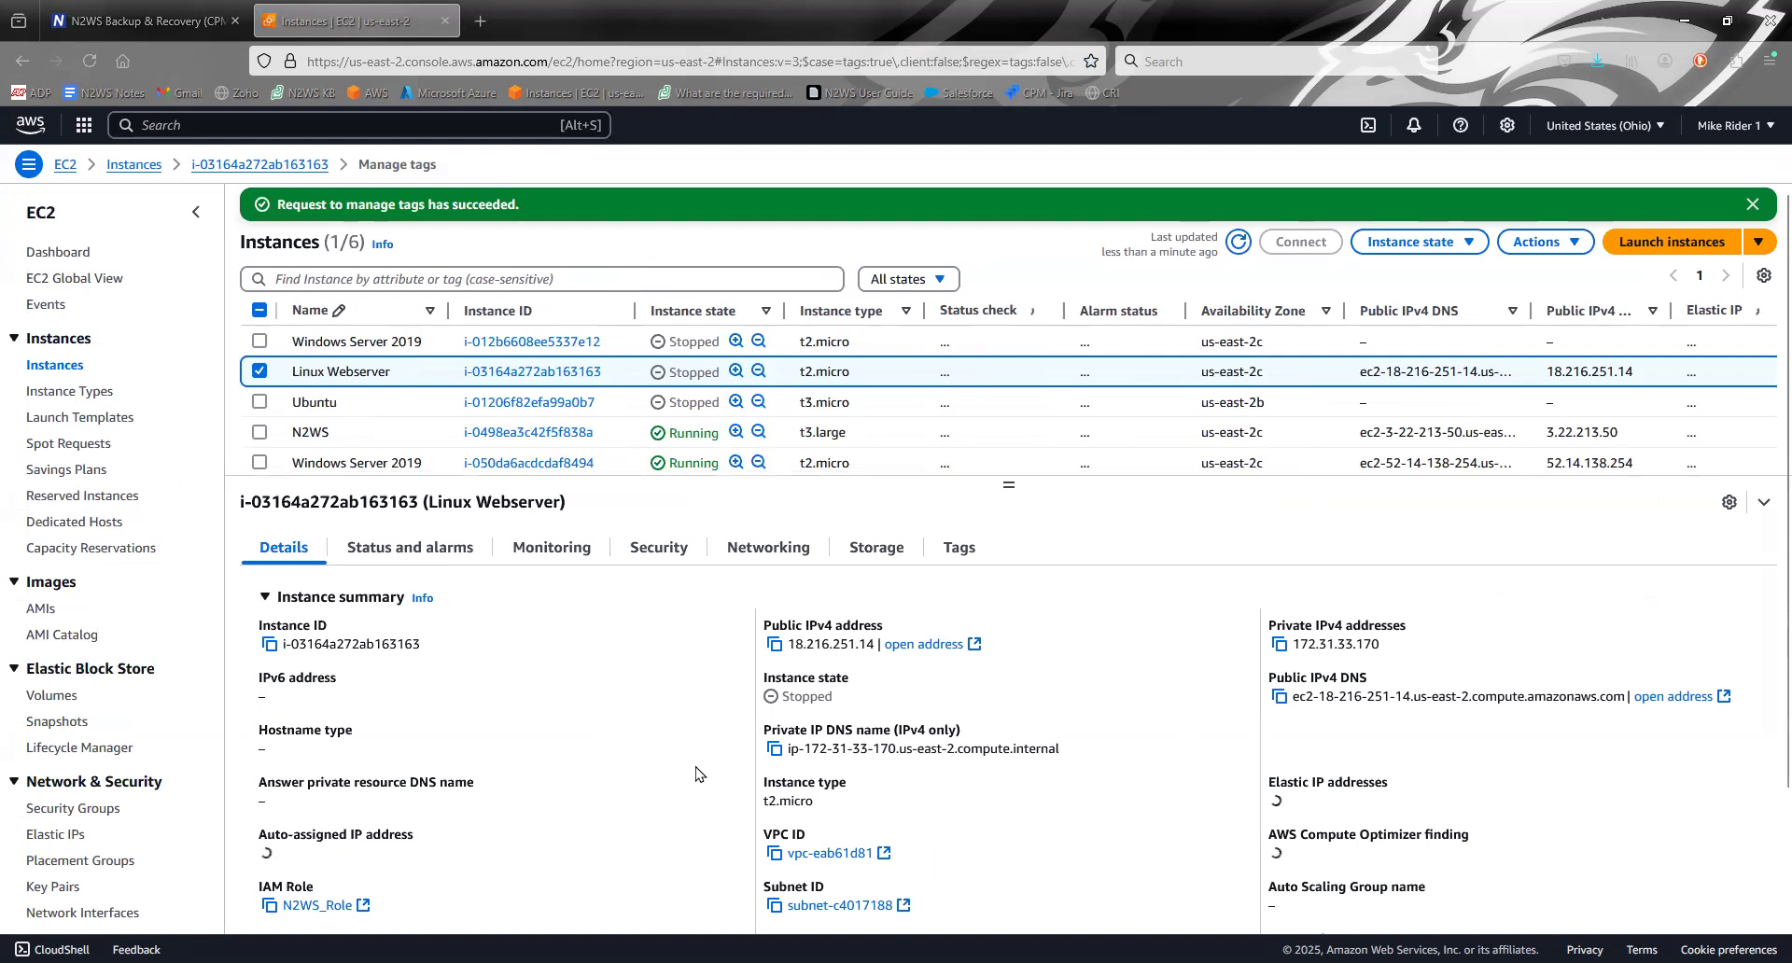
- Return to N2WS and view the current backup targets of the Tags_Tutorial1 policy
click(222, 11)
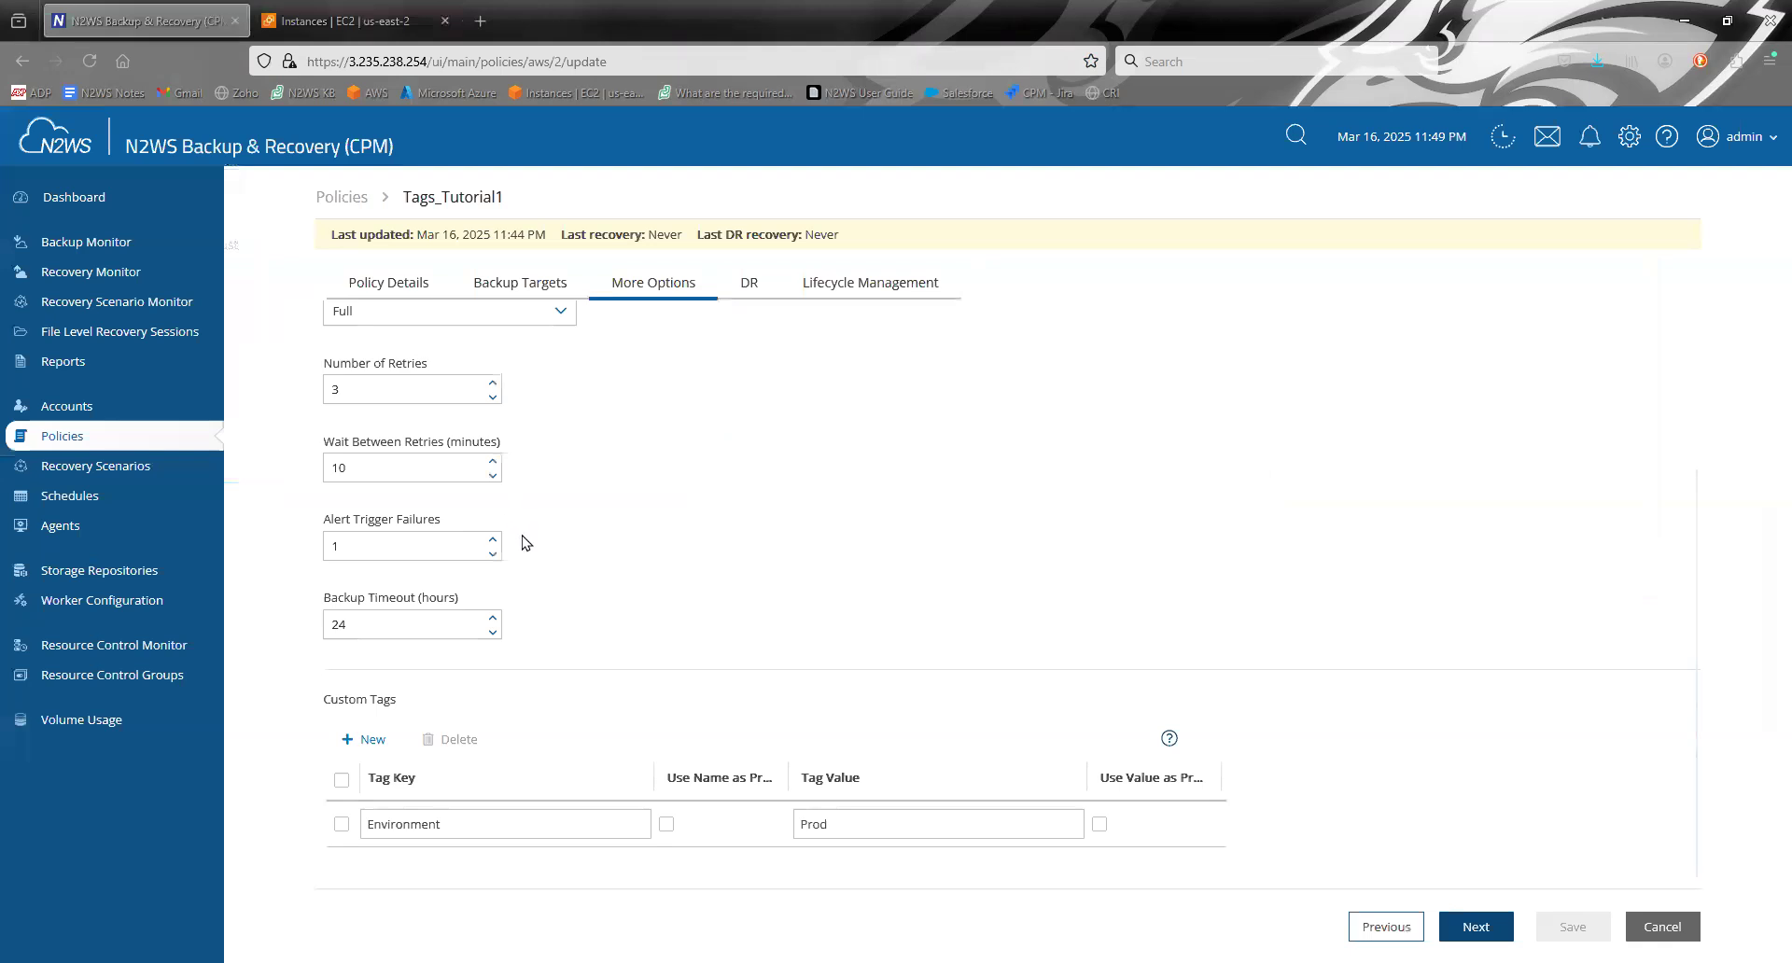
click(520, 280)
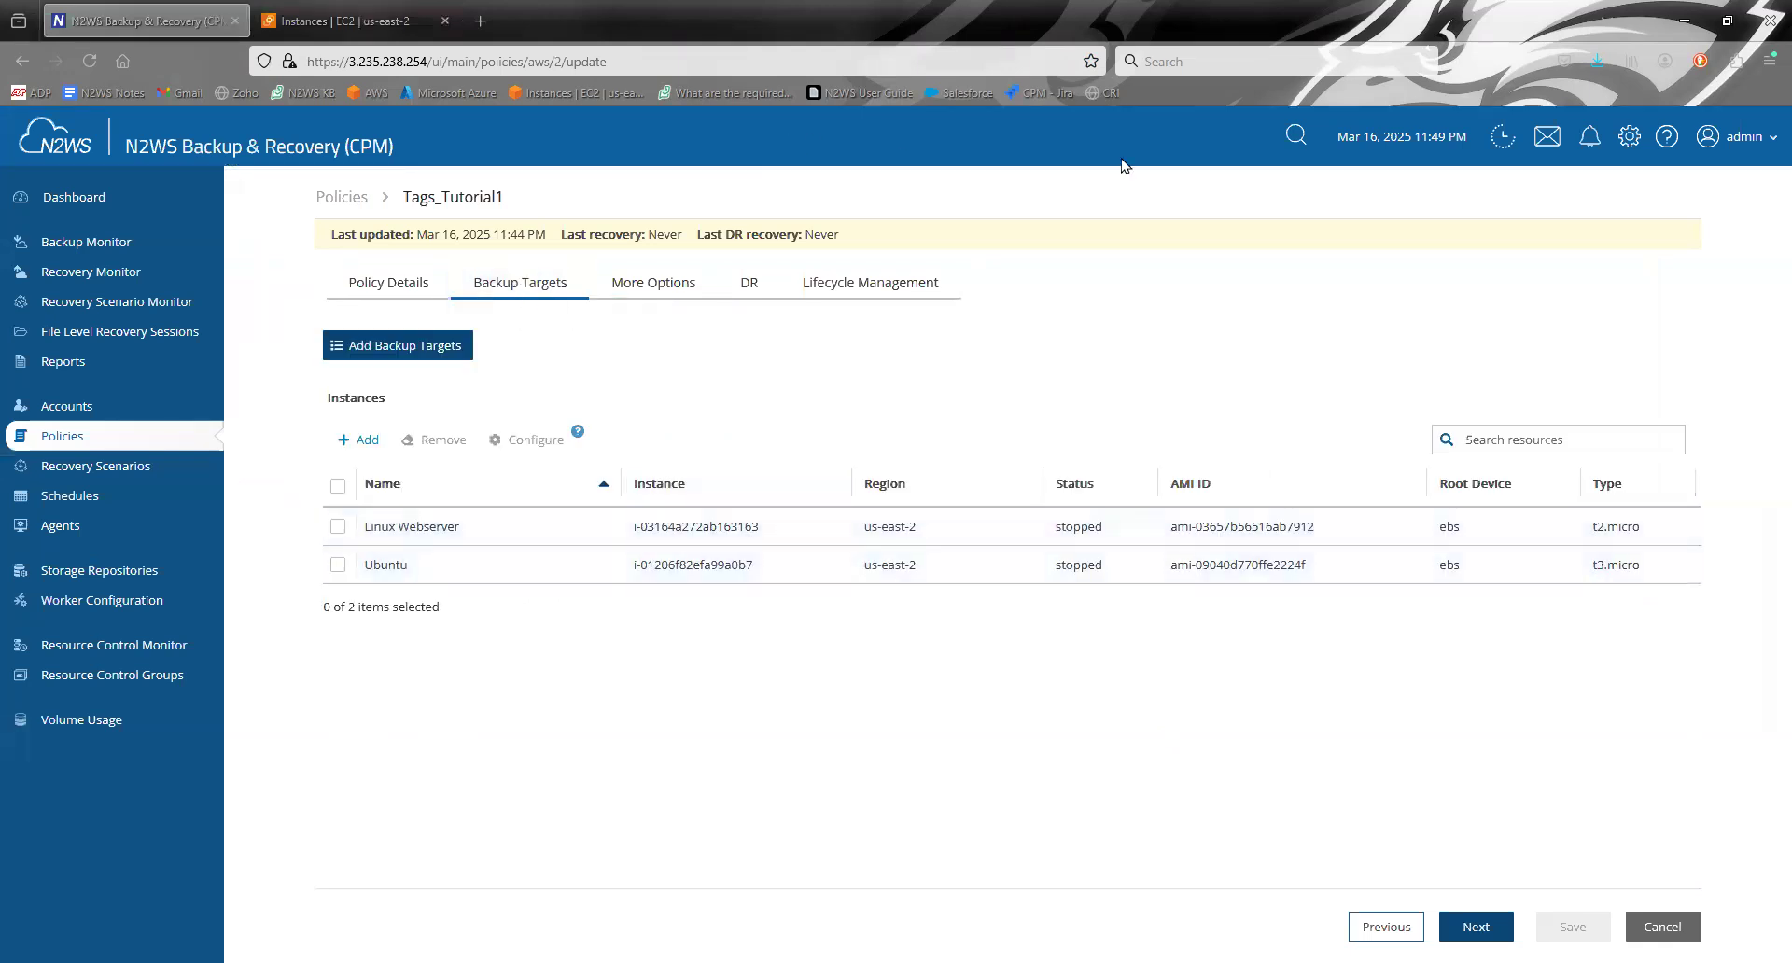